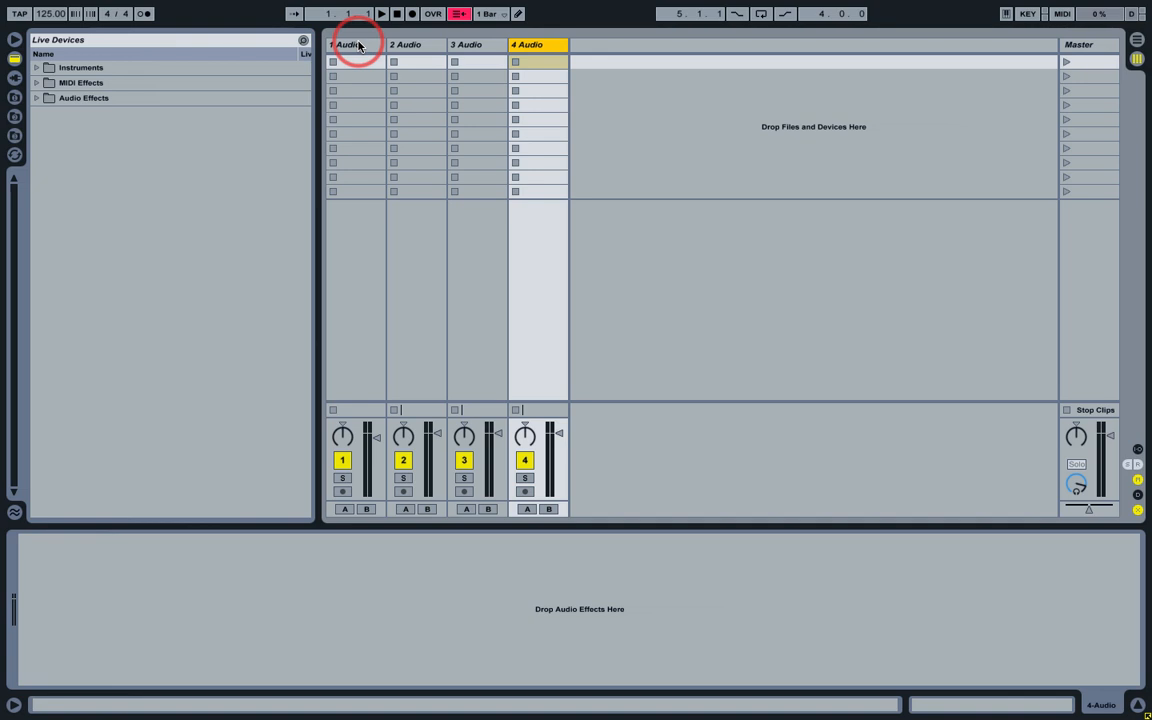
Insert three return tracks into the set.
key(super+alt+t)
key(super+alt+t)
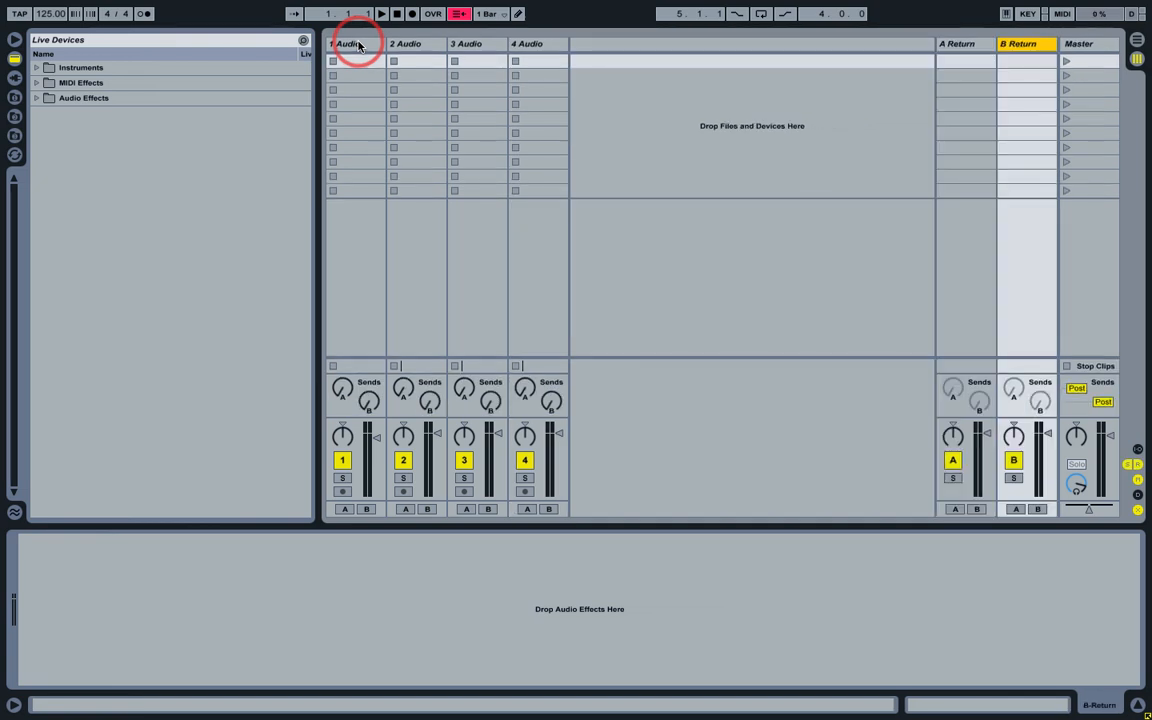
key(super+alt+t)
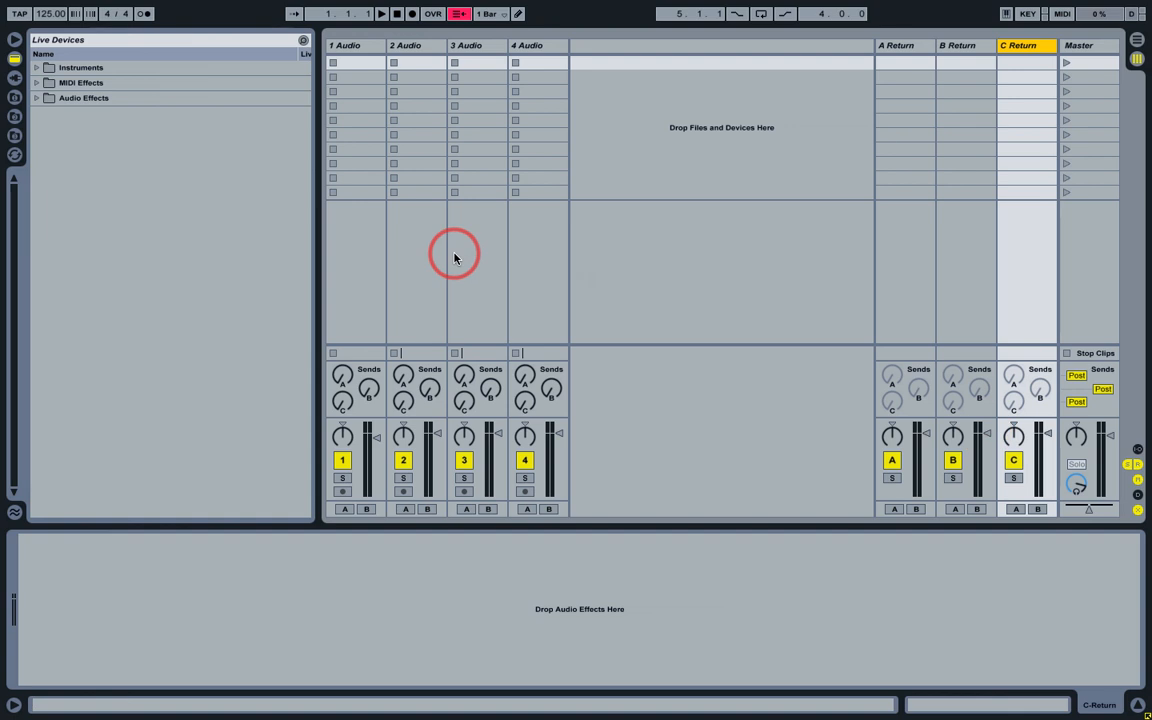
Add an EQ Three effect to the 1 Audio track and another to the 2 Audio track.
click(38, 98)
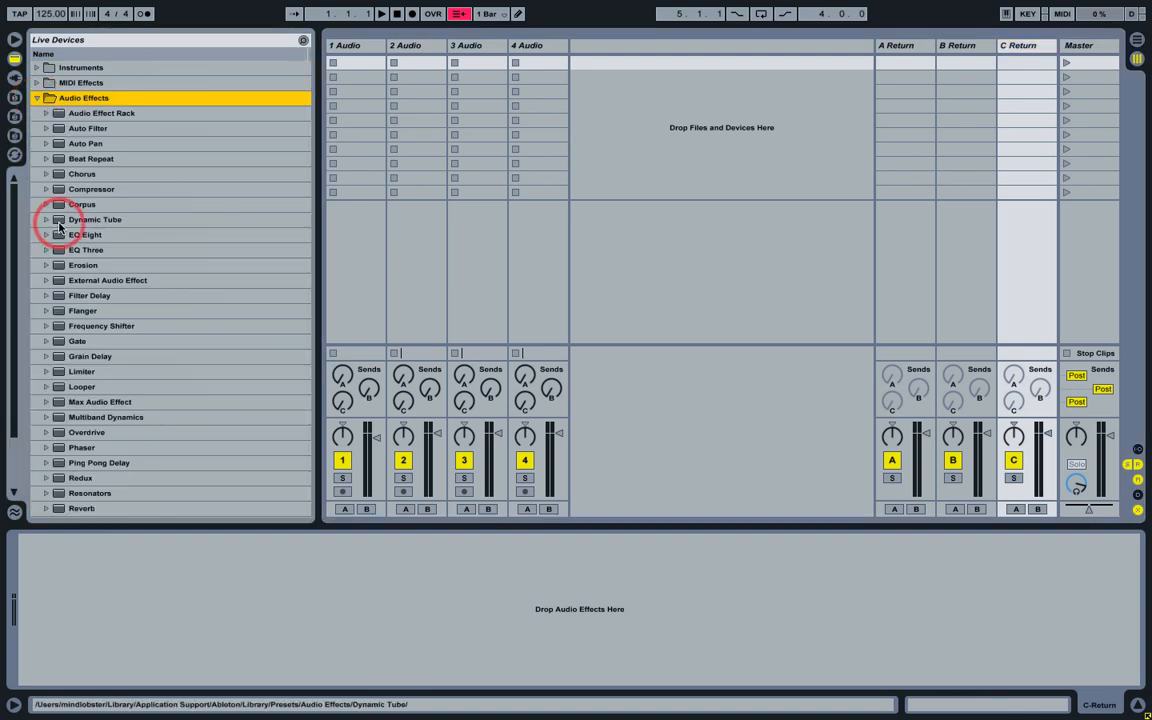
drag(47, 249, 340, 220)
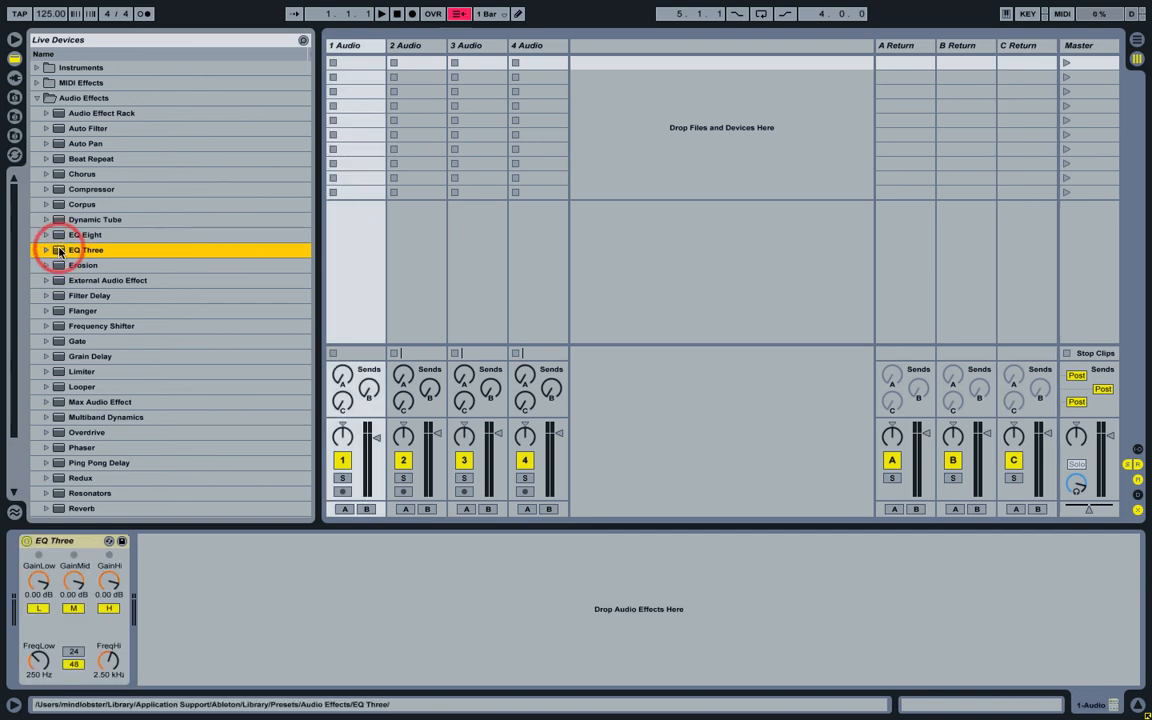
drag(58, 251, 414, 223)
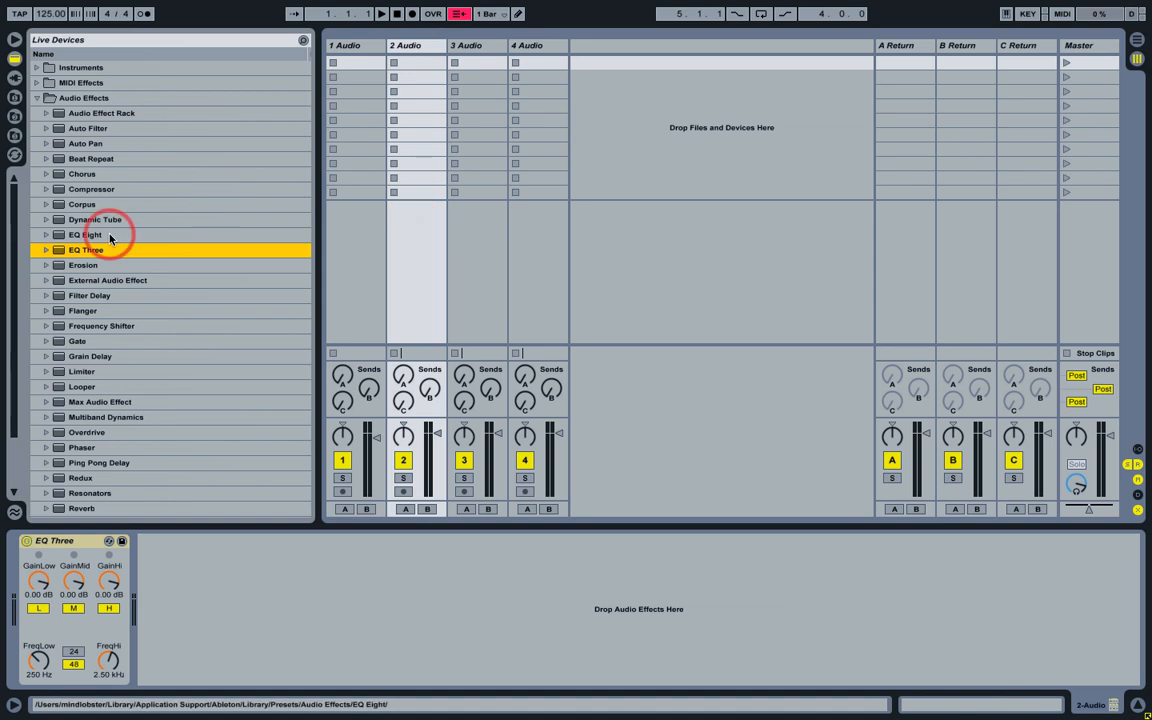
Load the Redux preset "Old Sampler..." onto return track A.
scroll(113, 298, down, 3)
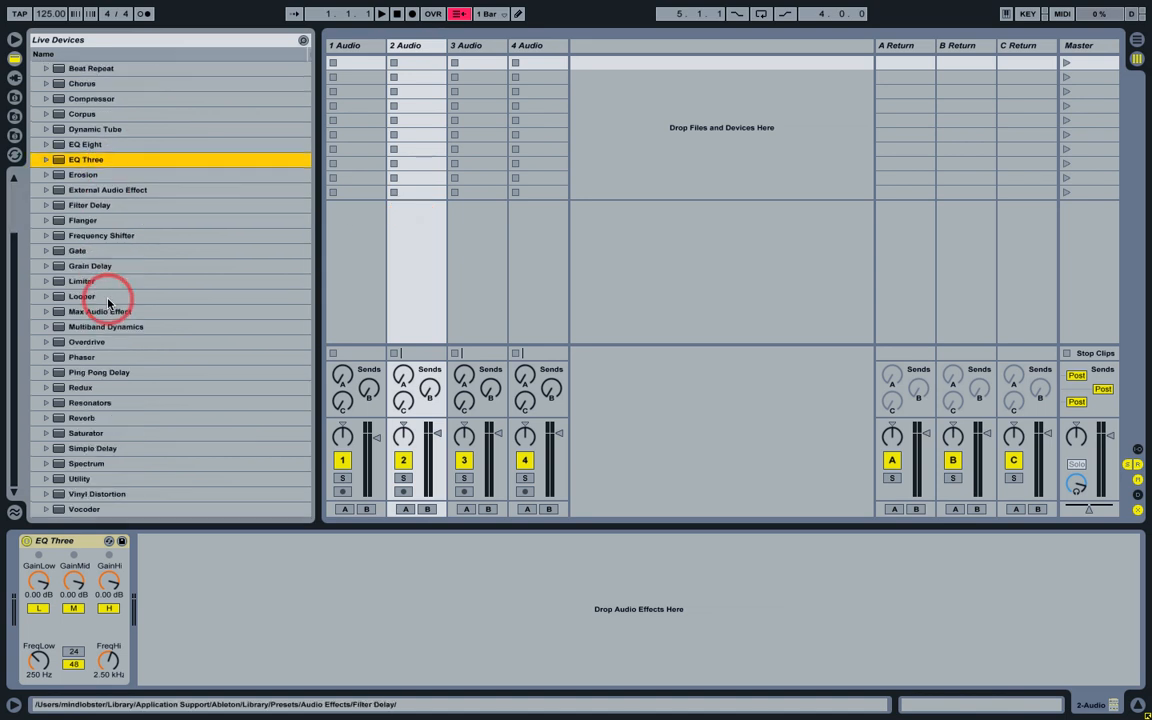
click(46, 389)
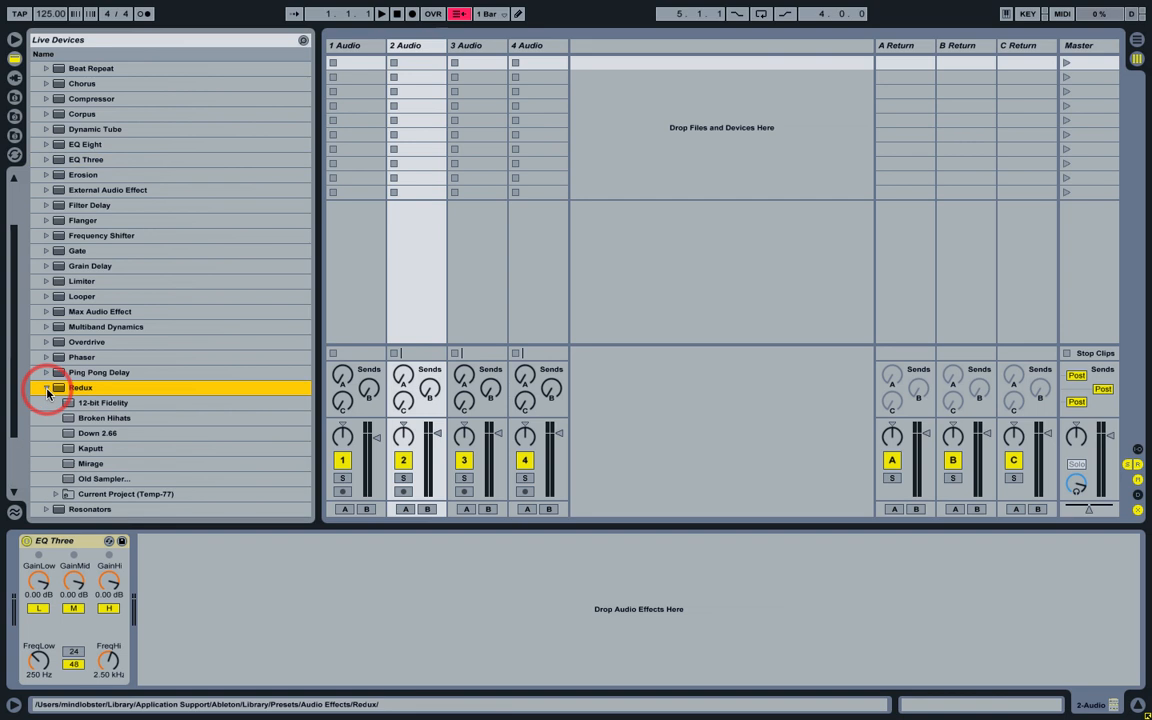
click(70, 480)
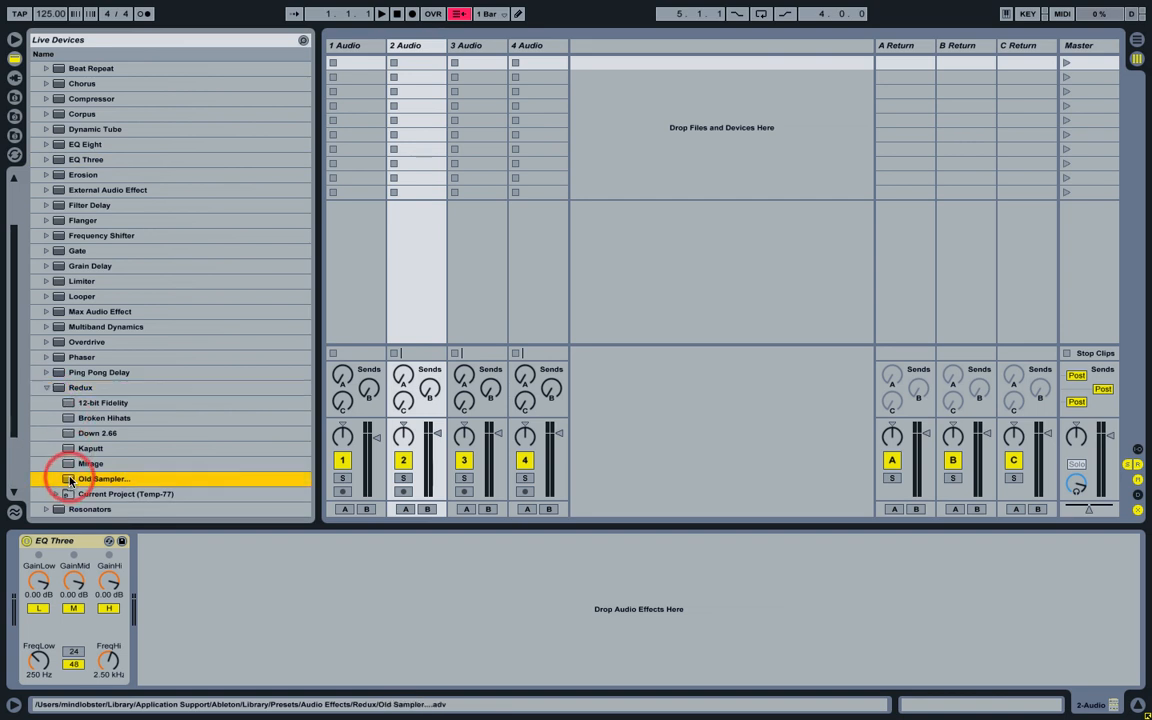
drag(70, 480, 893, 56)
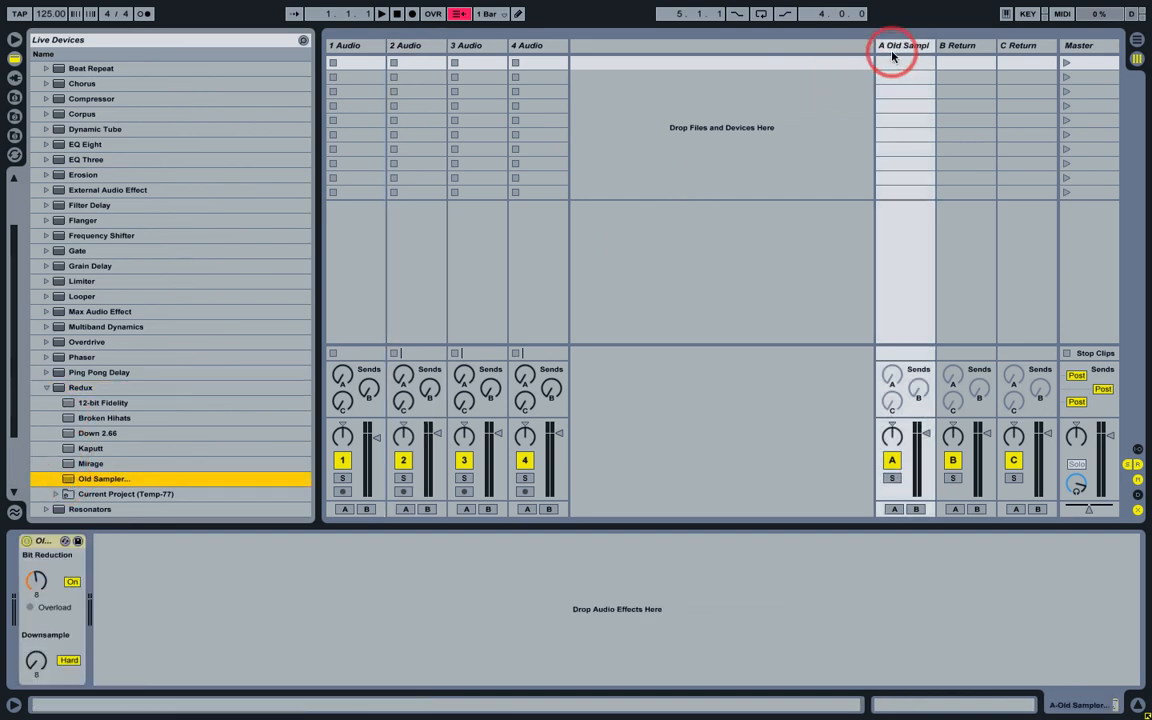
click(46, 388)
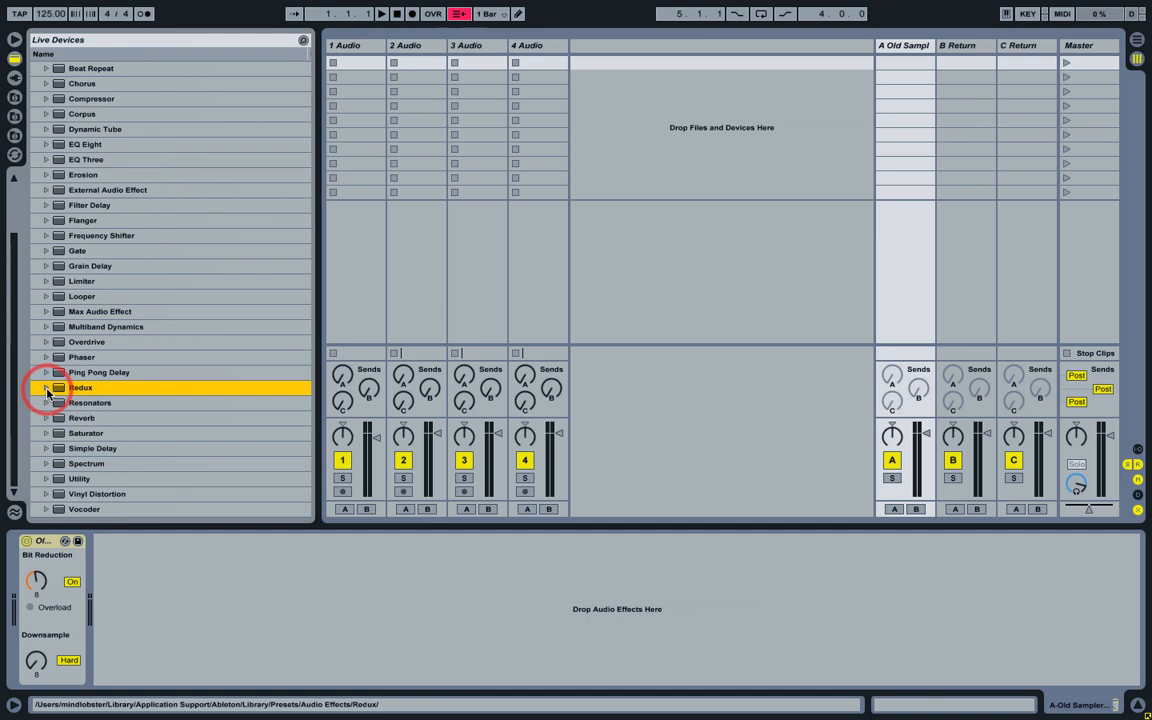
Add Frequency Shifter to return track B and Ping Pong Delay with Dry/Wet at 100% to return track C.
drag(95, 235, 968, 45)
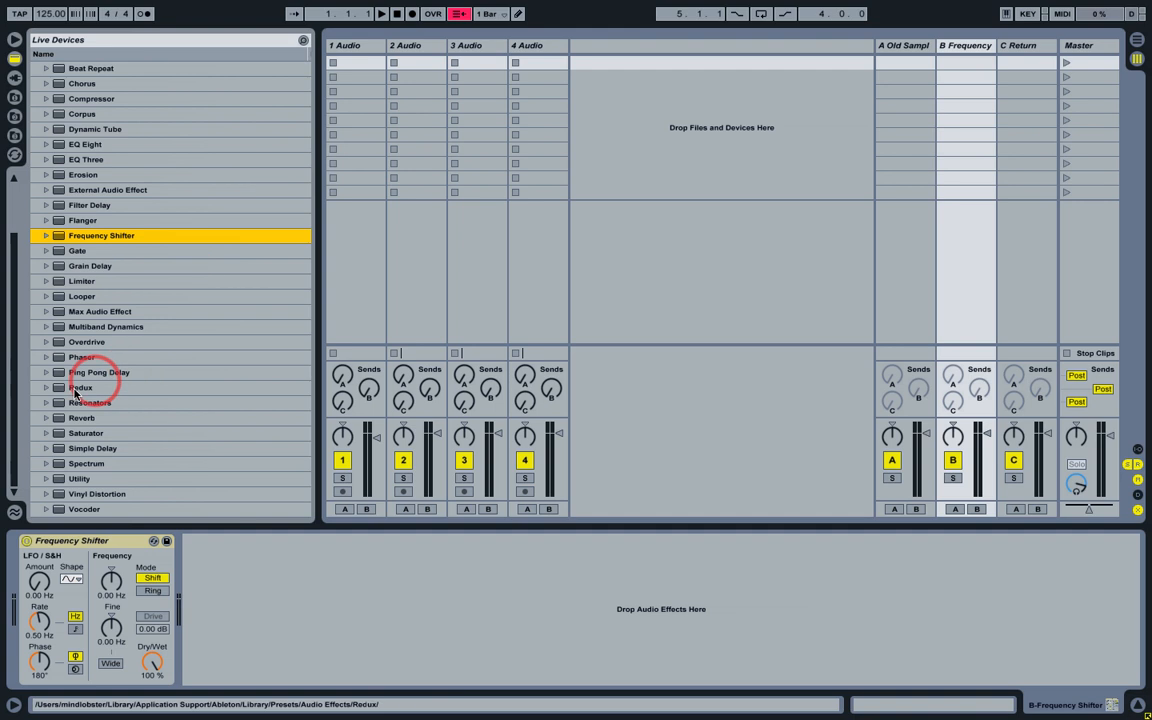
drag(90, 372, 1023, 51)
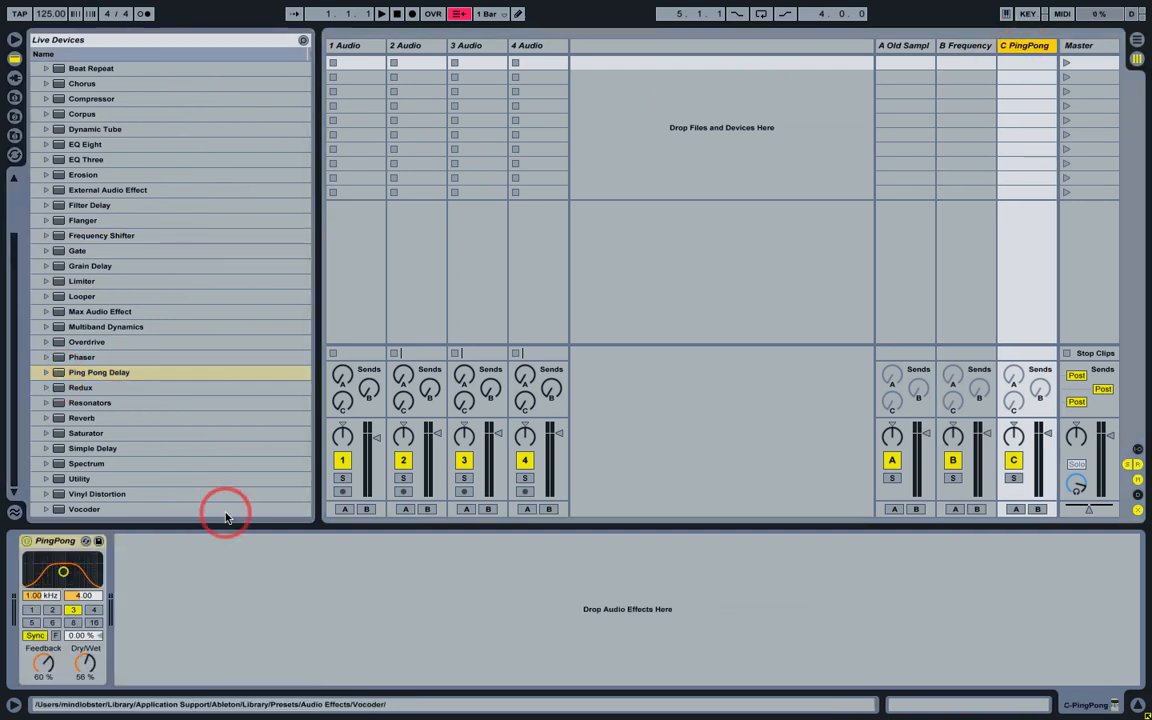
drag(83, 669, 88, 628)
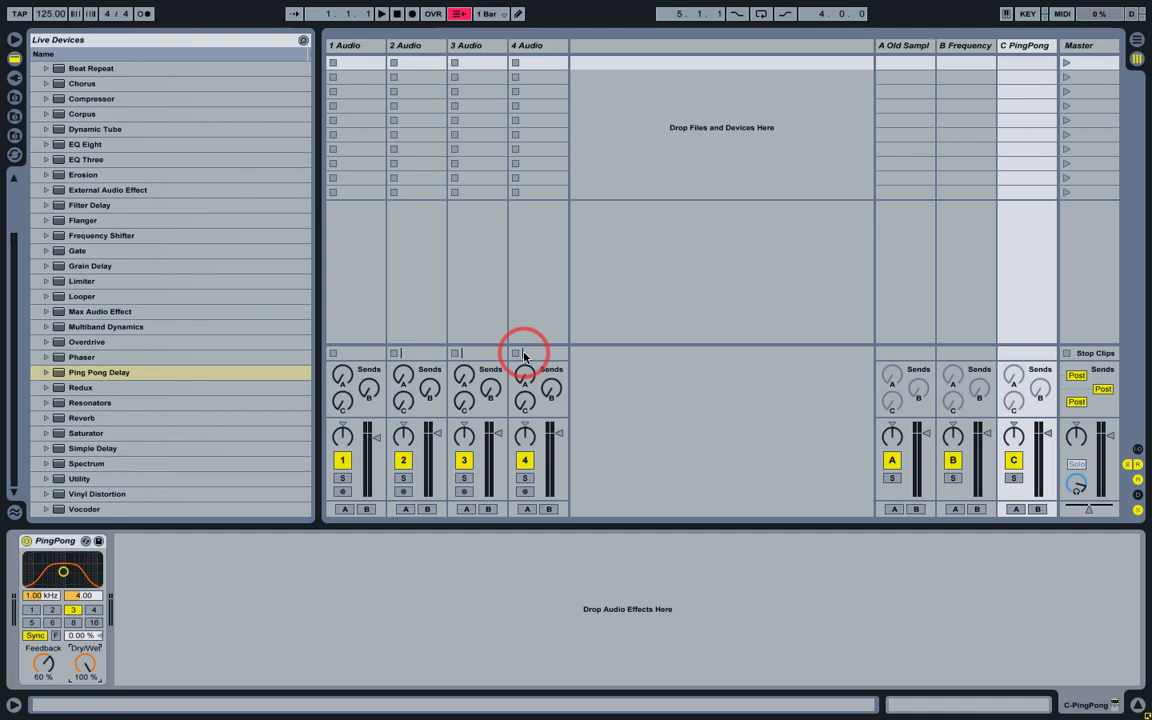
click(918, 47)
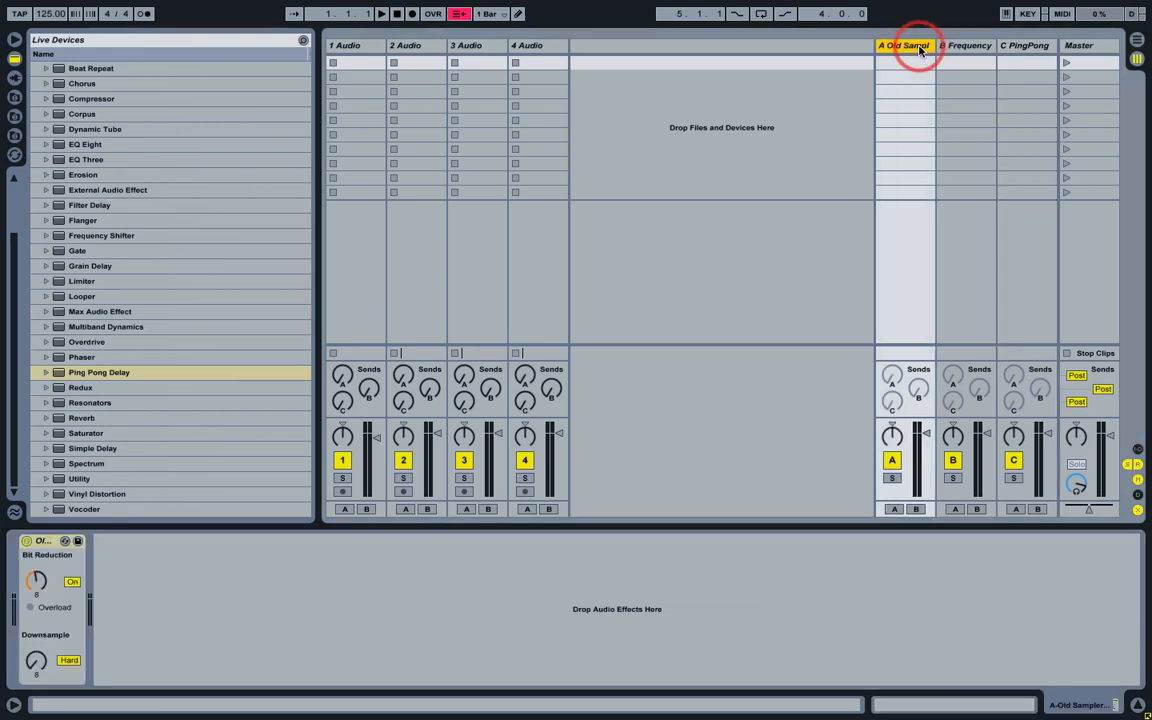
click(956, 47)
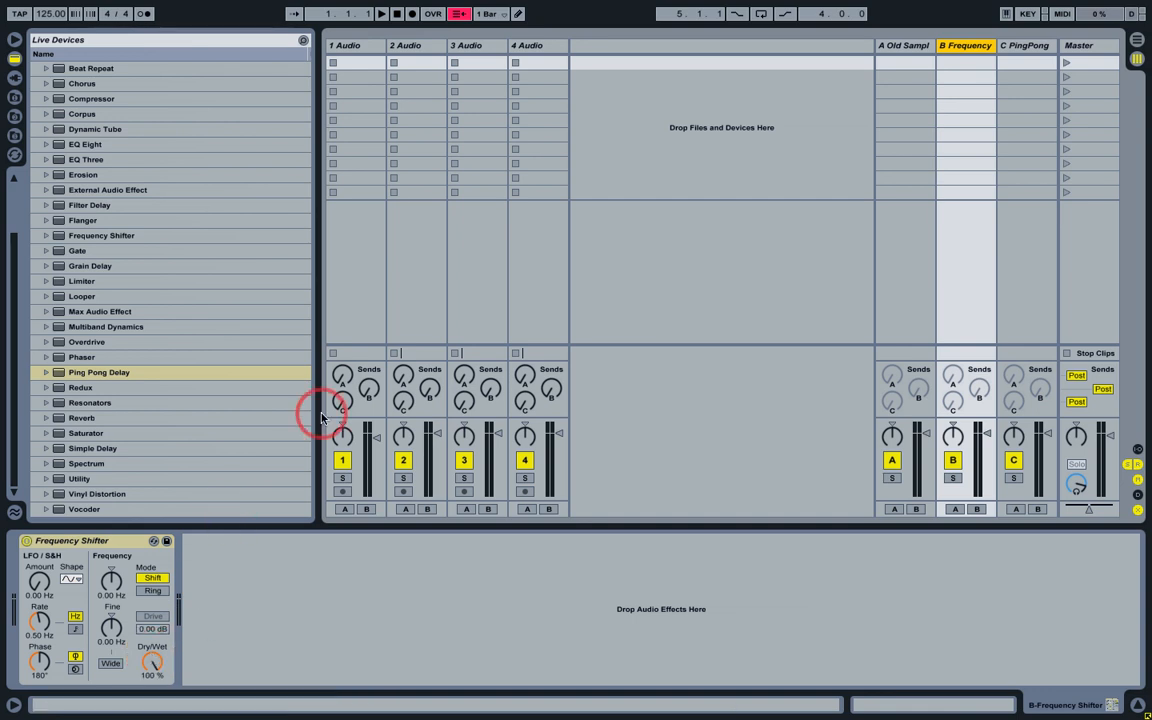
Assign audio track 1 to crossfader side A and audio track 2 to side B.
click(344, 510)
click(427, 510)
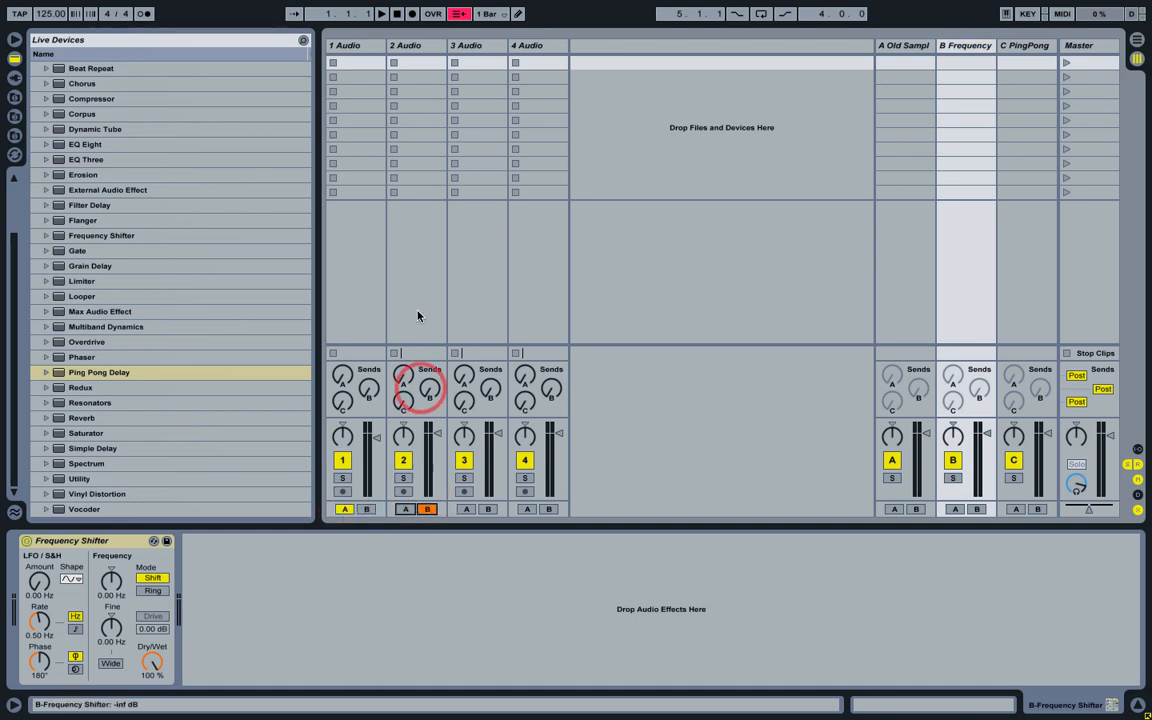
Rename the four audio tracks in order as DECK A, DECK B, SPARE 1 and SPARE 2.
click(350, 48)
key(ctrl+r)
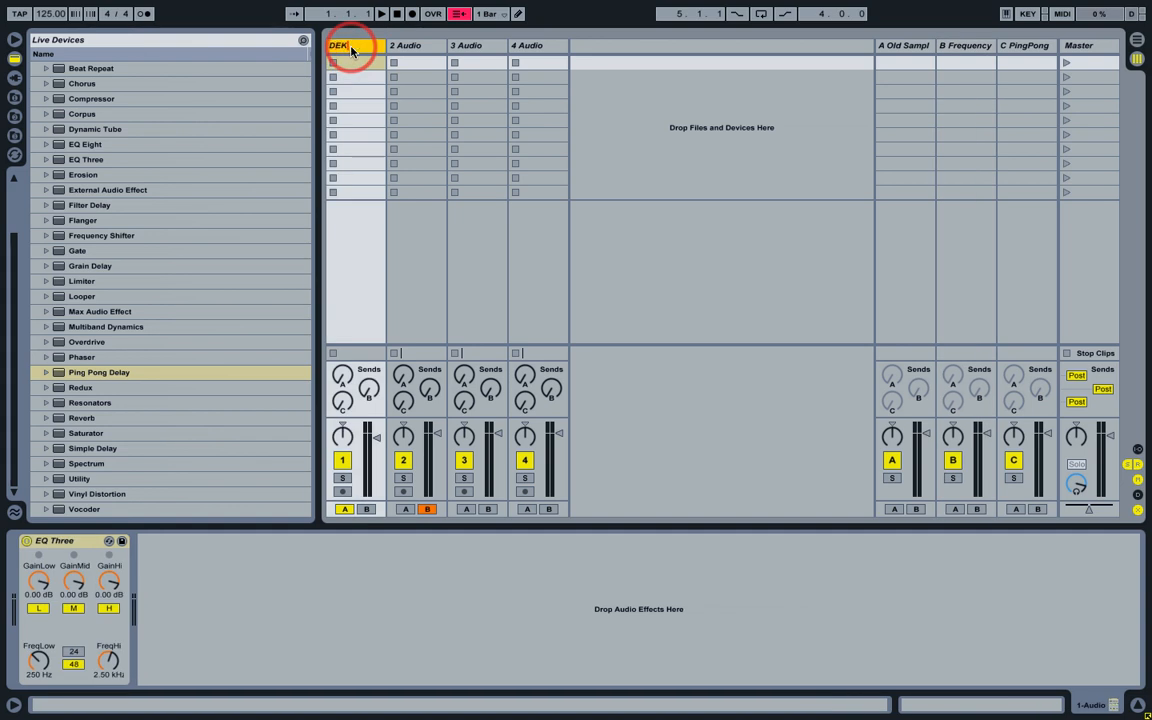
text(DEK)
key(BackSpace)
text(CK A)
key(Tab)
text(DECK B)
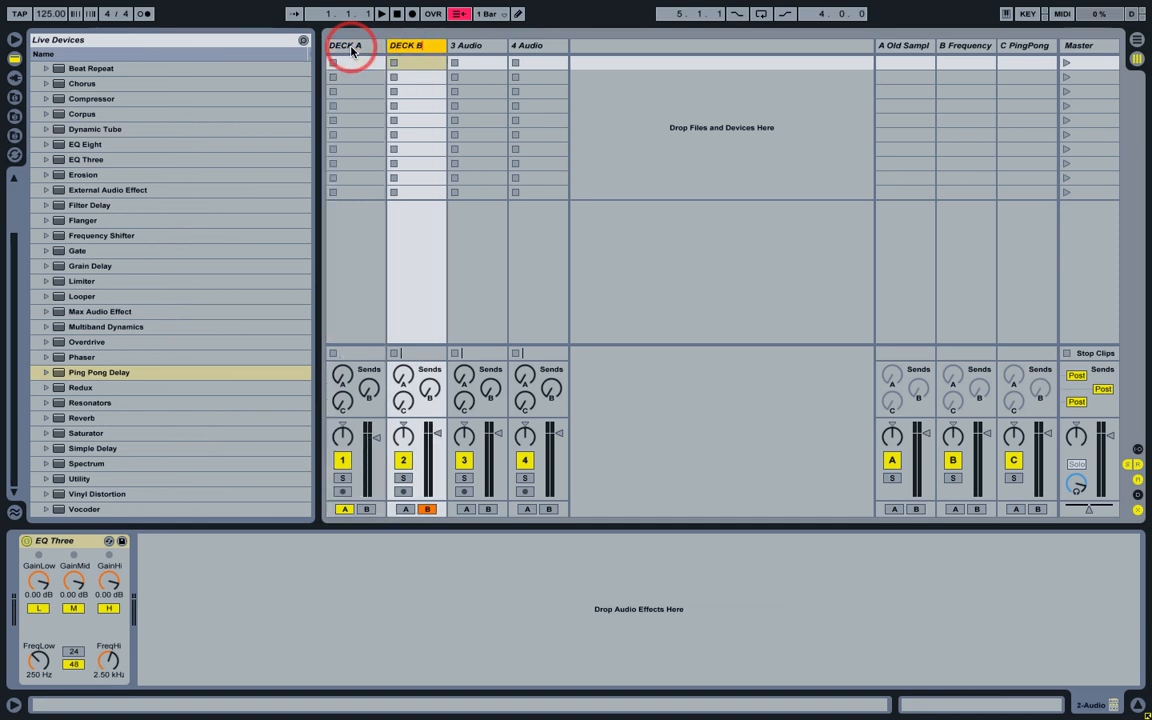
key(Tab)
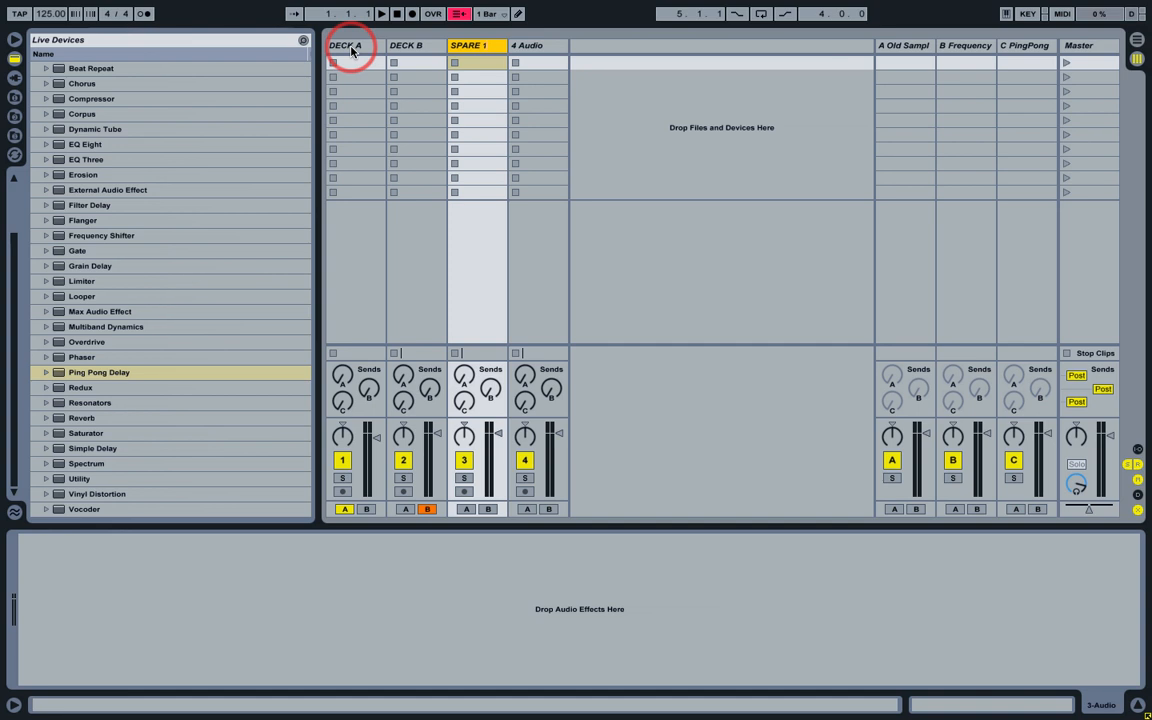
key(Tab)
text(SP)
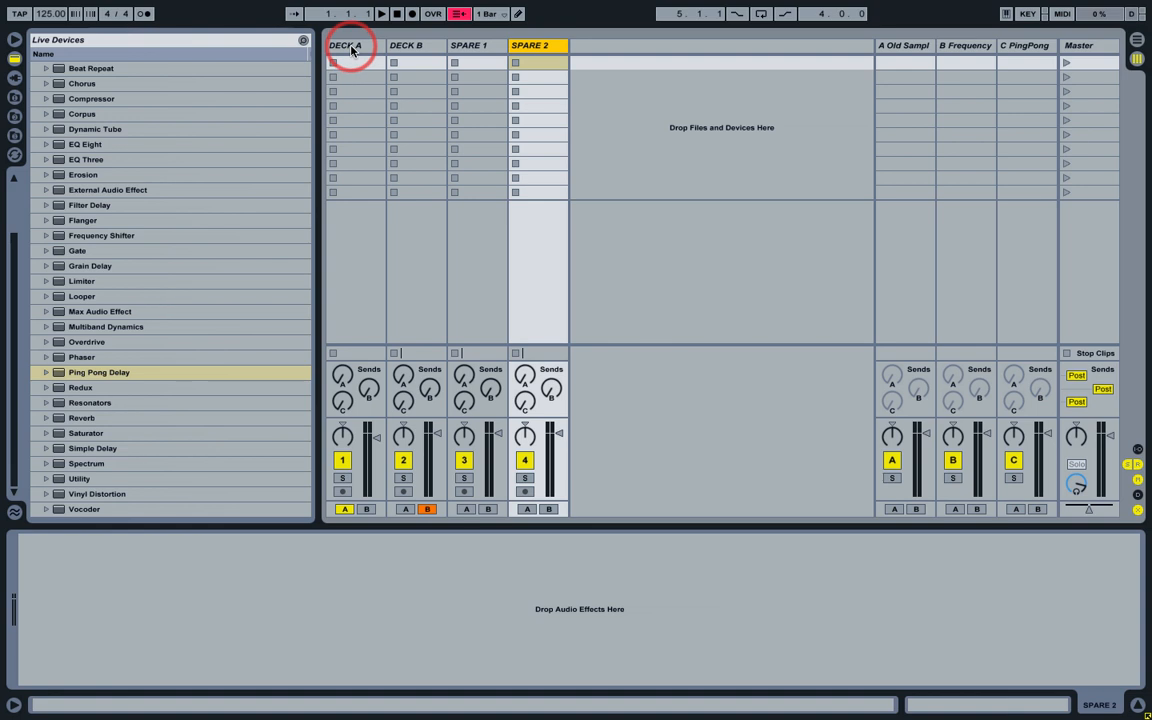
Add Beat Repeat to the Master track and set its Interval to 2 Bar.
click(1093, 46)
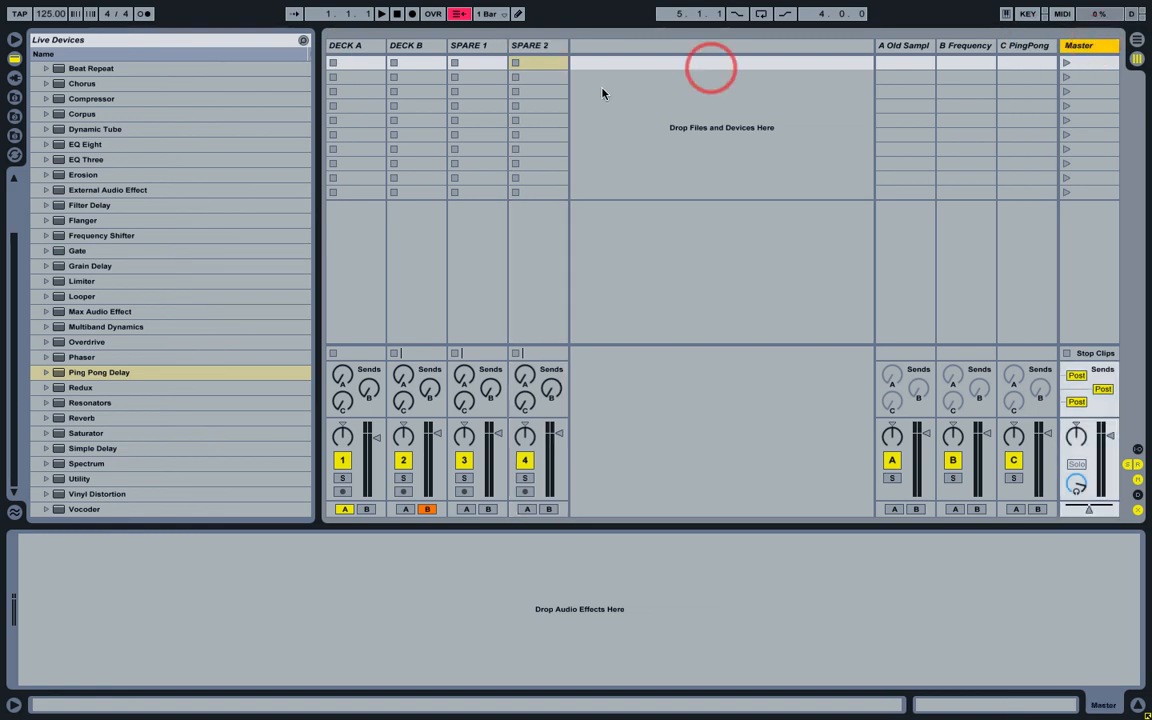
double_click(57, 69)
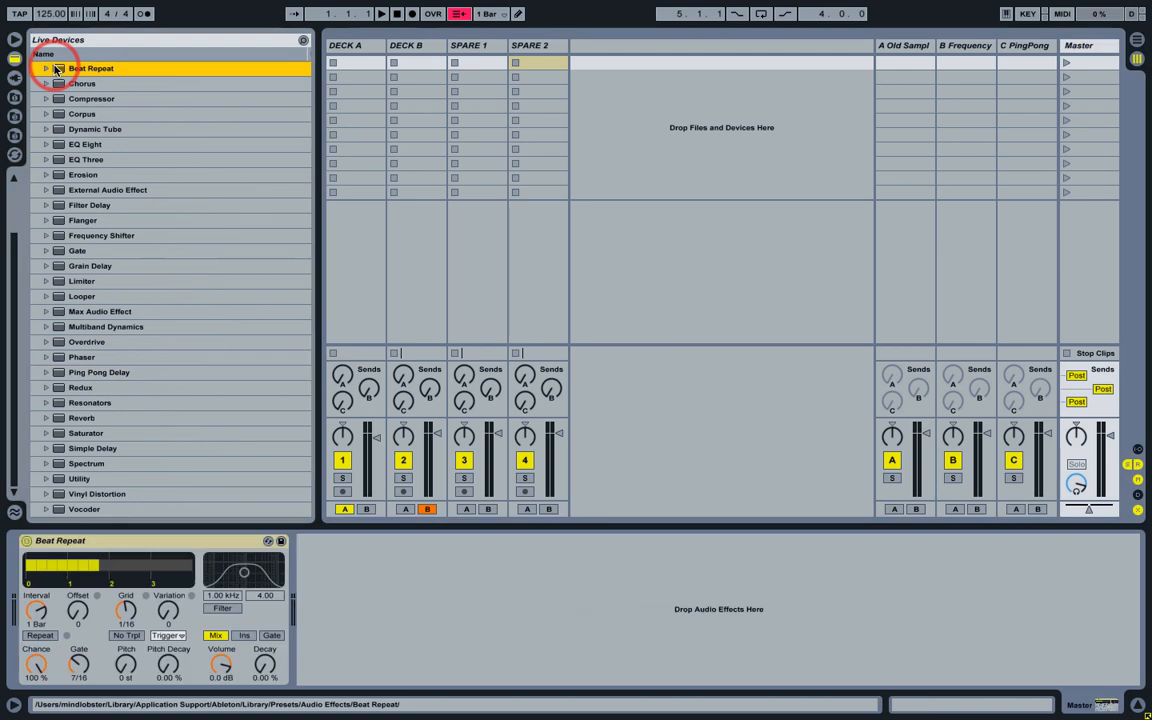
click(39, 614)
drag(40, 621, 40, 620)
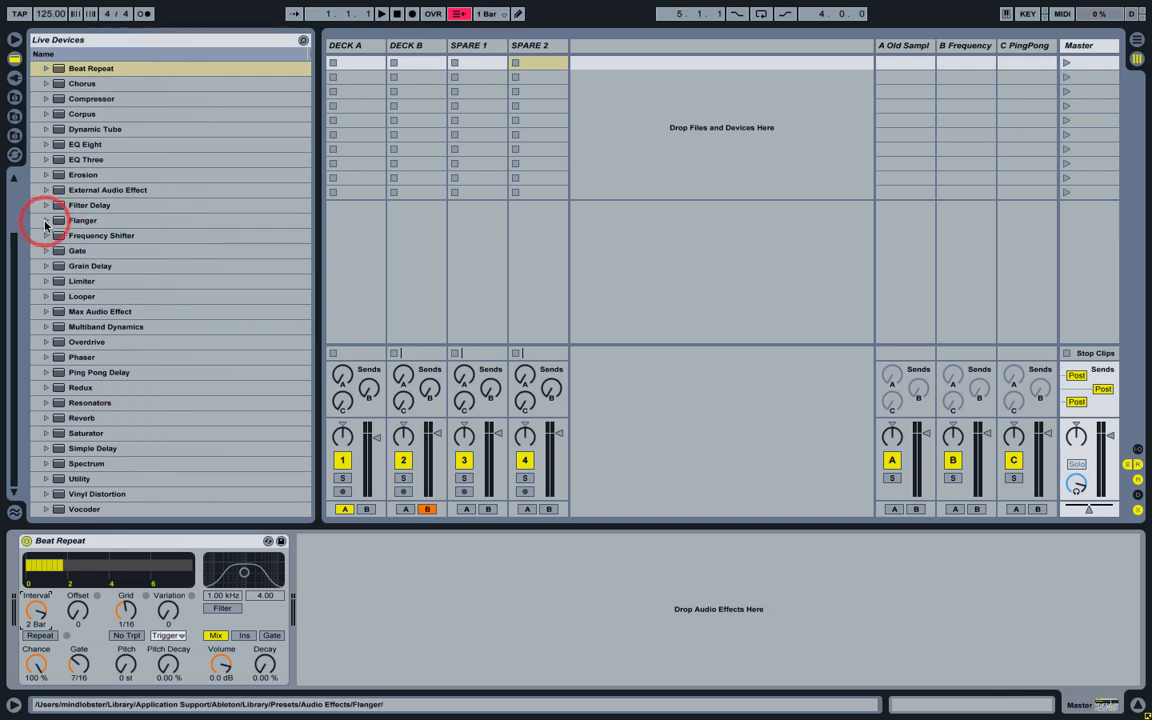
Add the Auto Filter preset Notch Step after Beat Repeat on the Master track.
scroll(47, 193, up, 3)
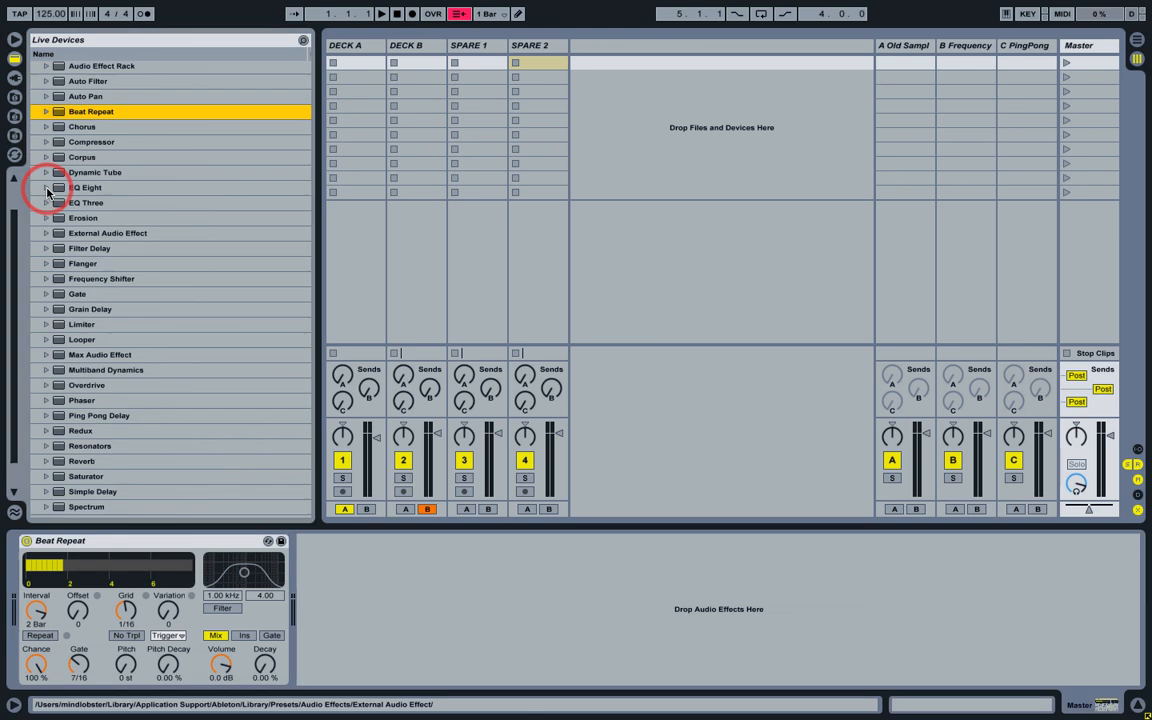
click(46, 124)
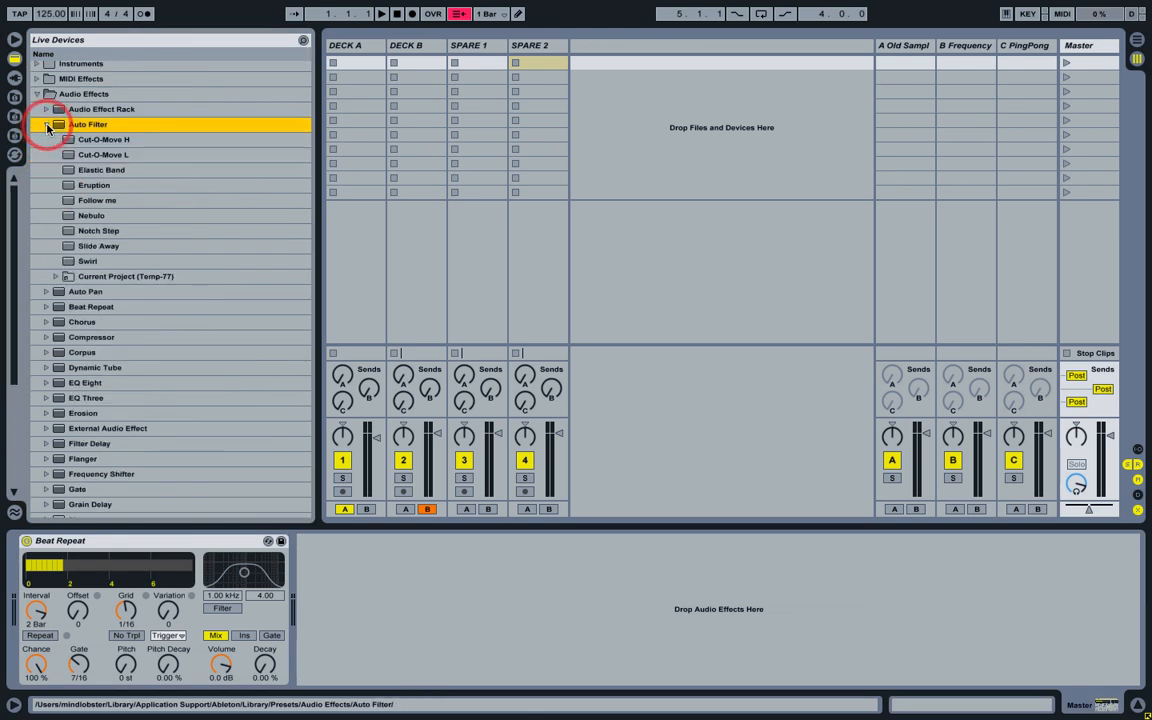
drag(67, 230, 442, 648)
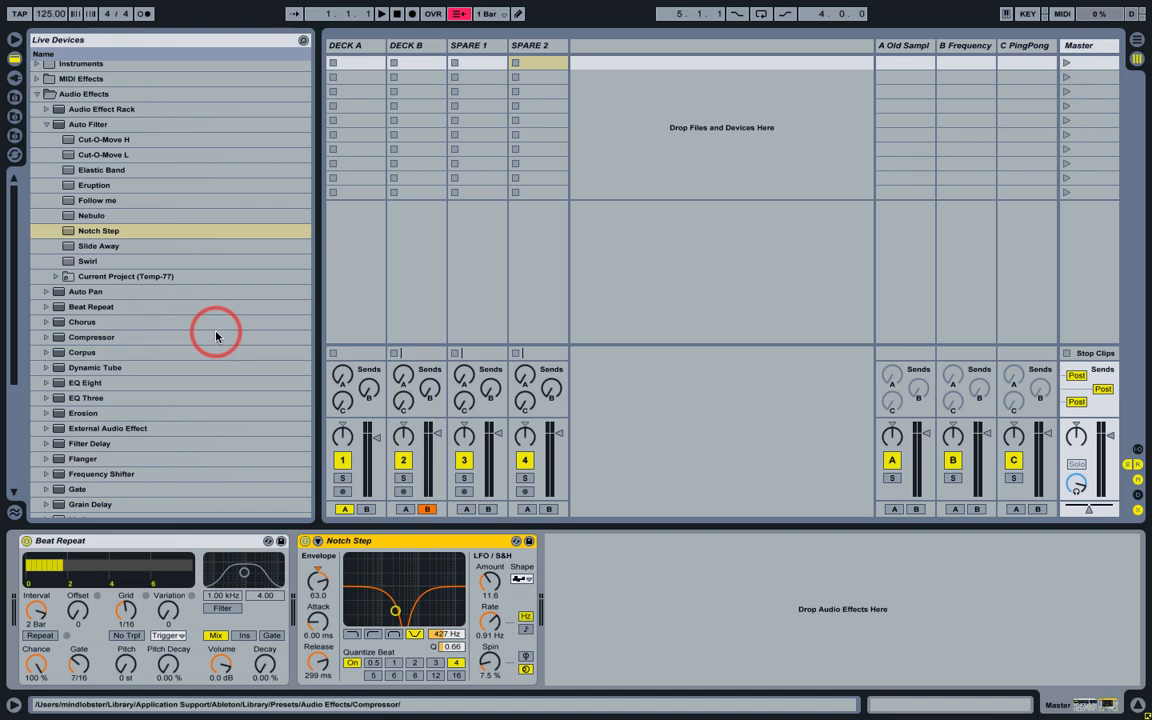
Add the Limiter preset Upper Ceiling at the end of the Master track's effect chain.
scroll(183, 311, down, 2)
scroll(183, 311, down, 6)
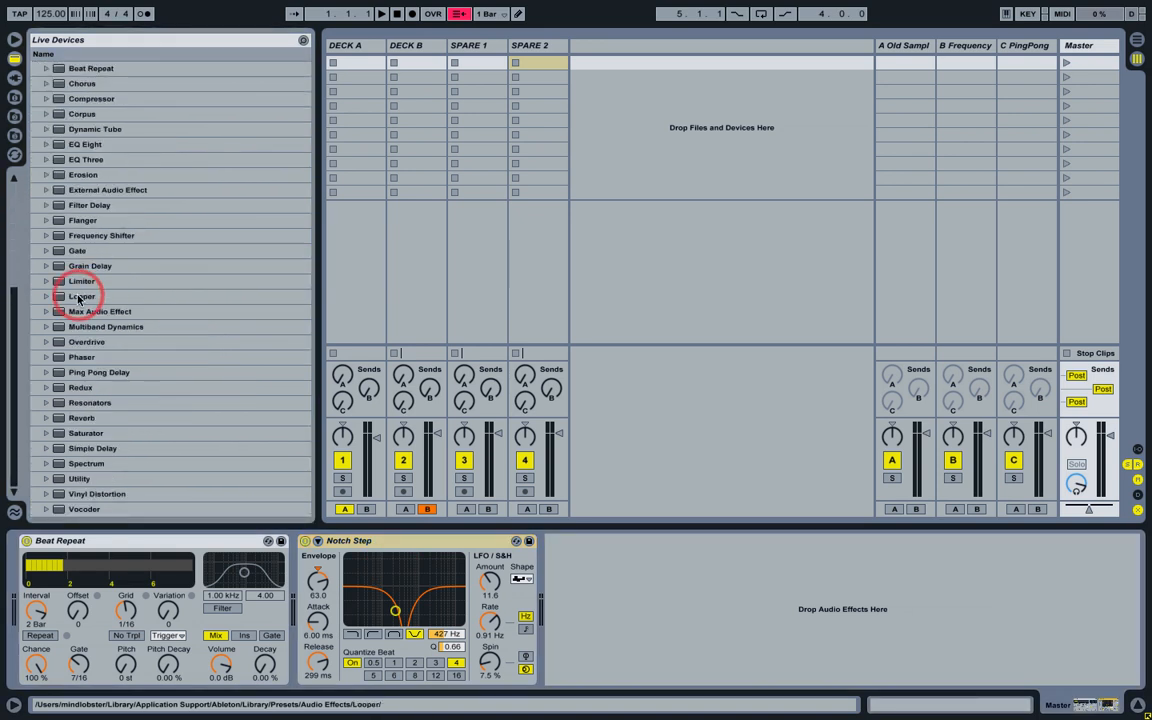
click(47, 282)
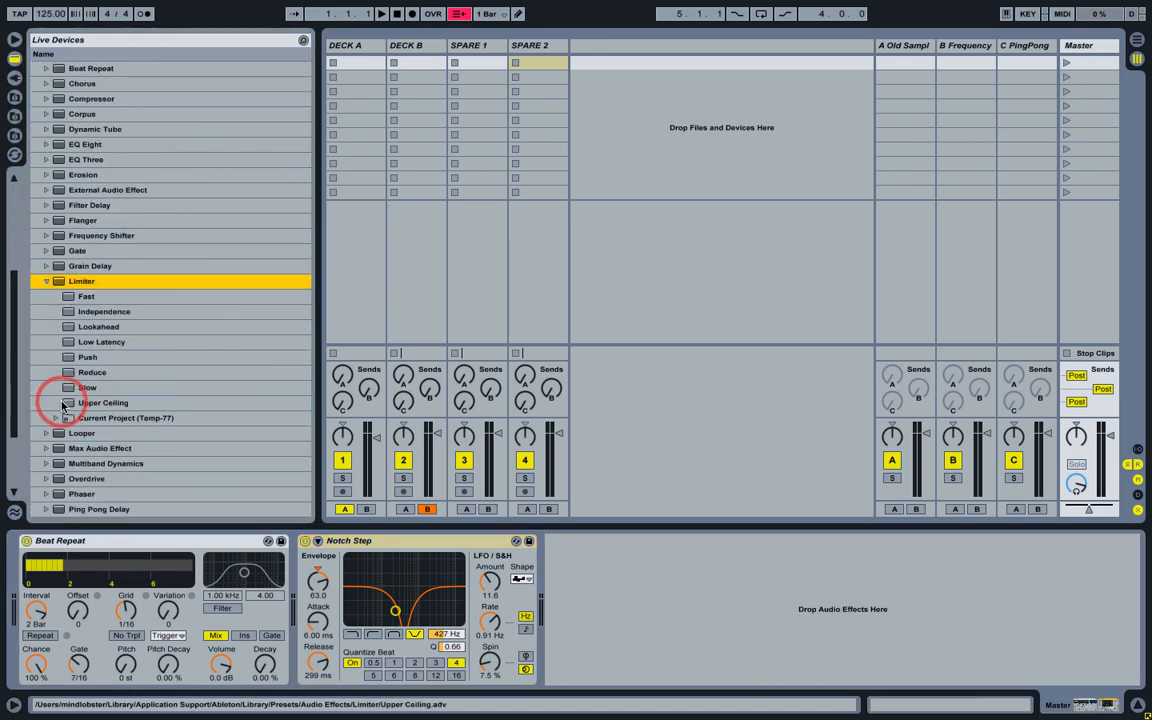
drag(66, 403, 640, 604)
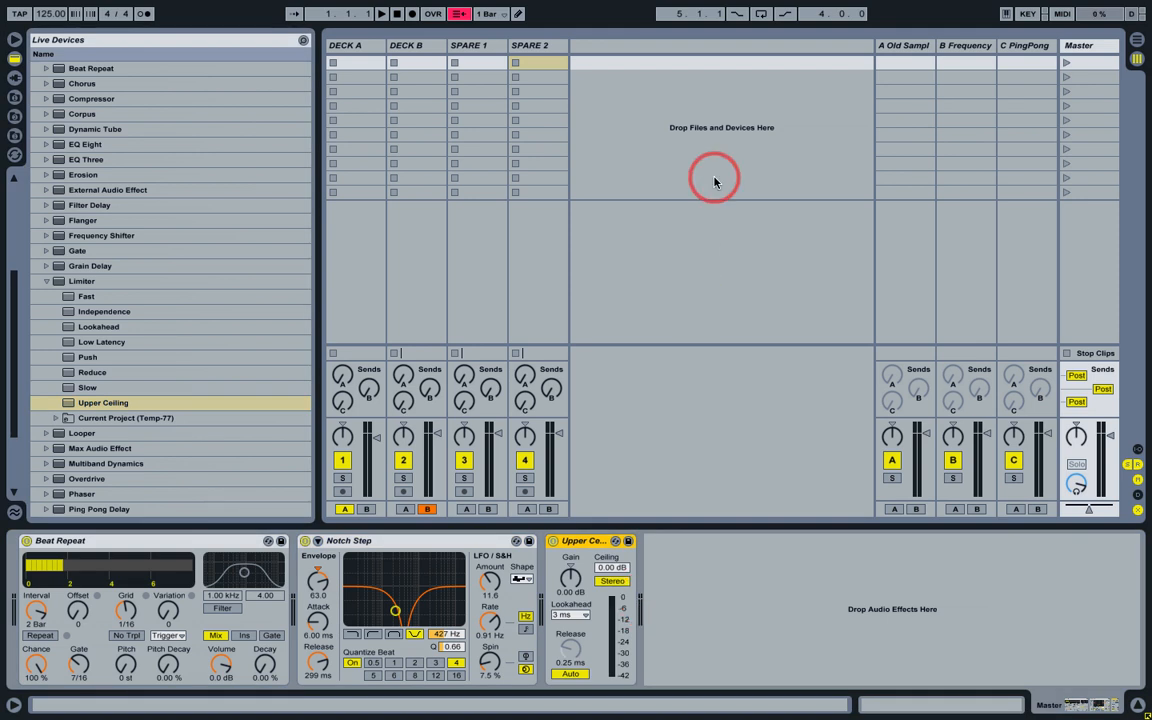
Color the DECK A track light blue, the DECK B track pink and the SPARE 1 track white.
right_click(344, 48)
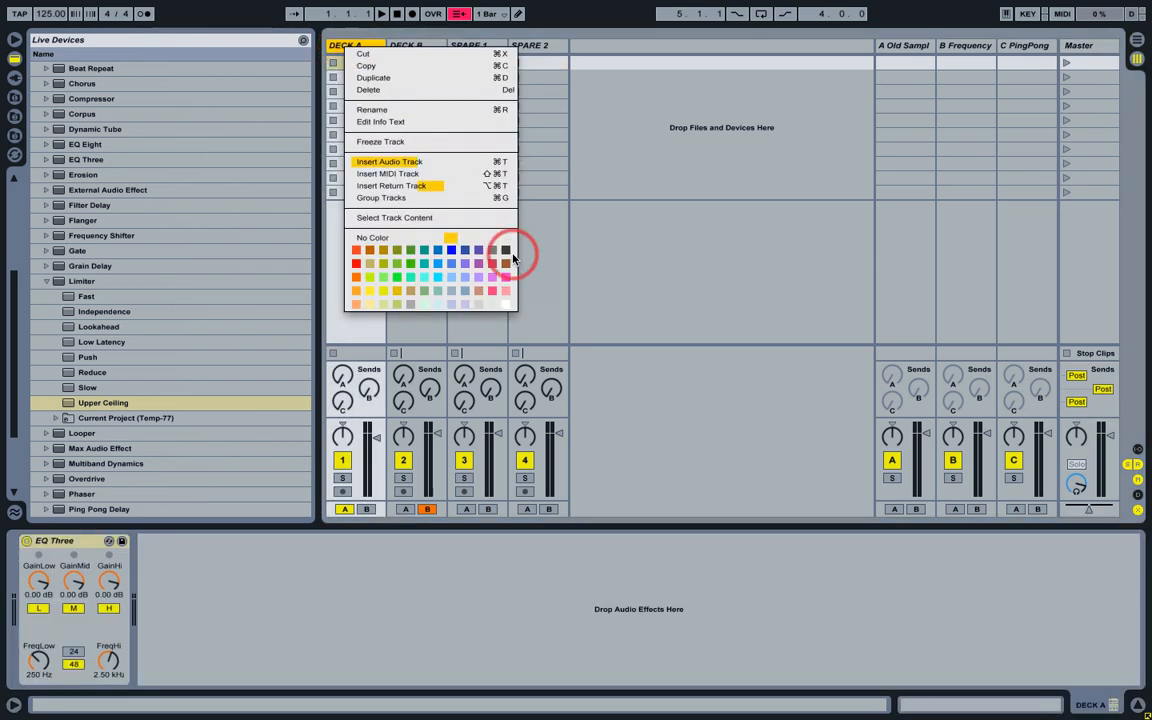
click(465, 282)
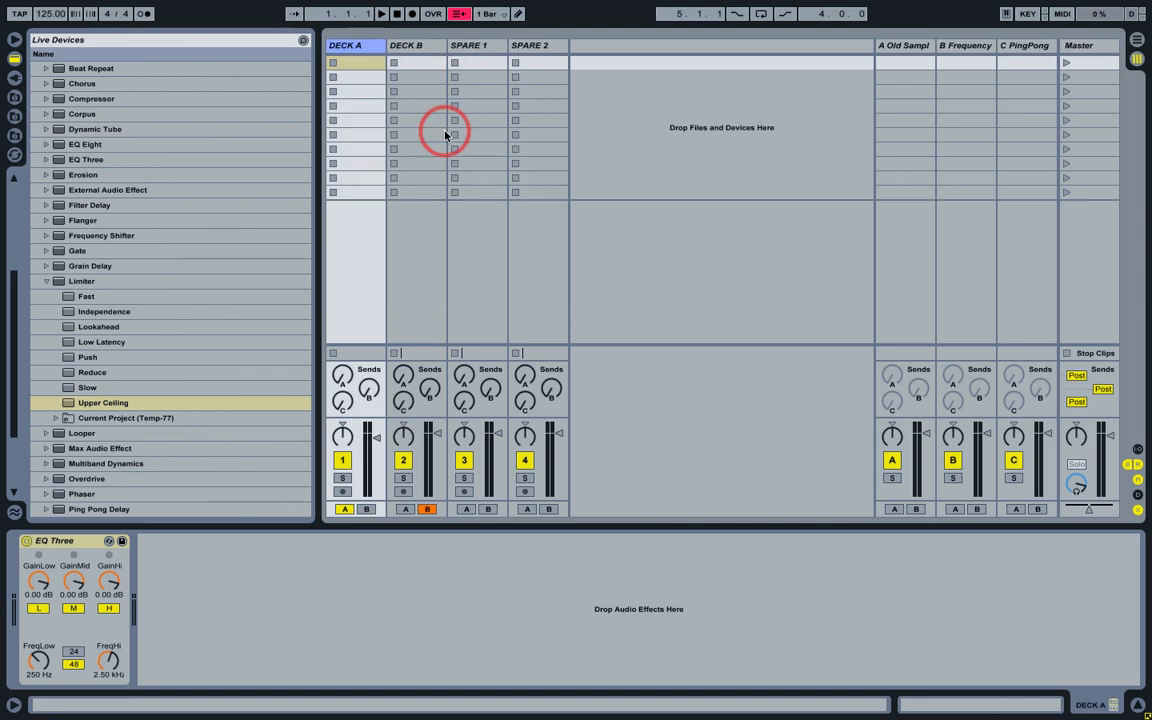
right_click(419, 47)
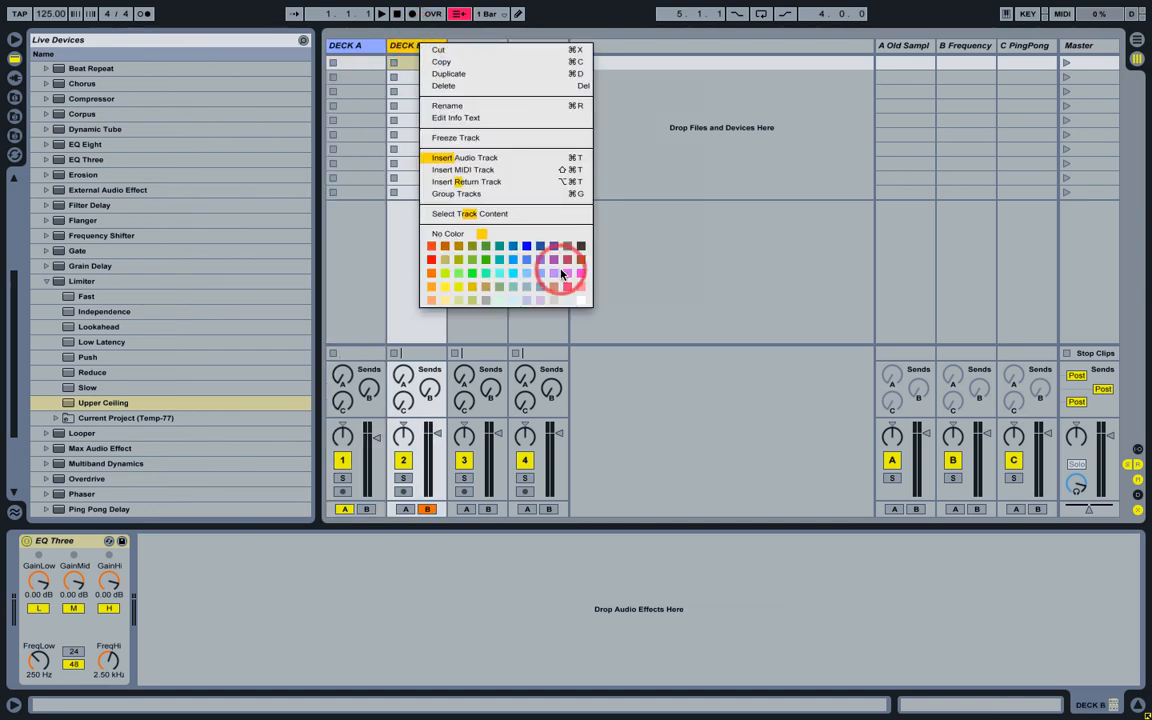
click(566, 274)
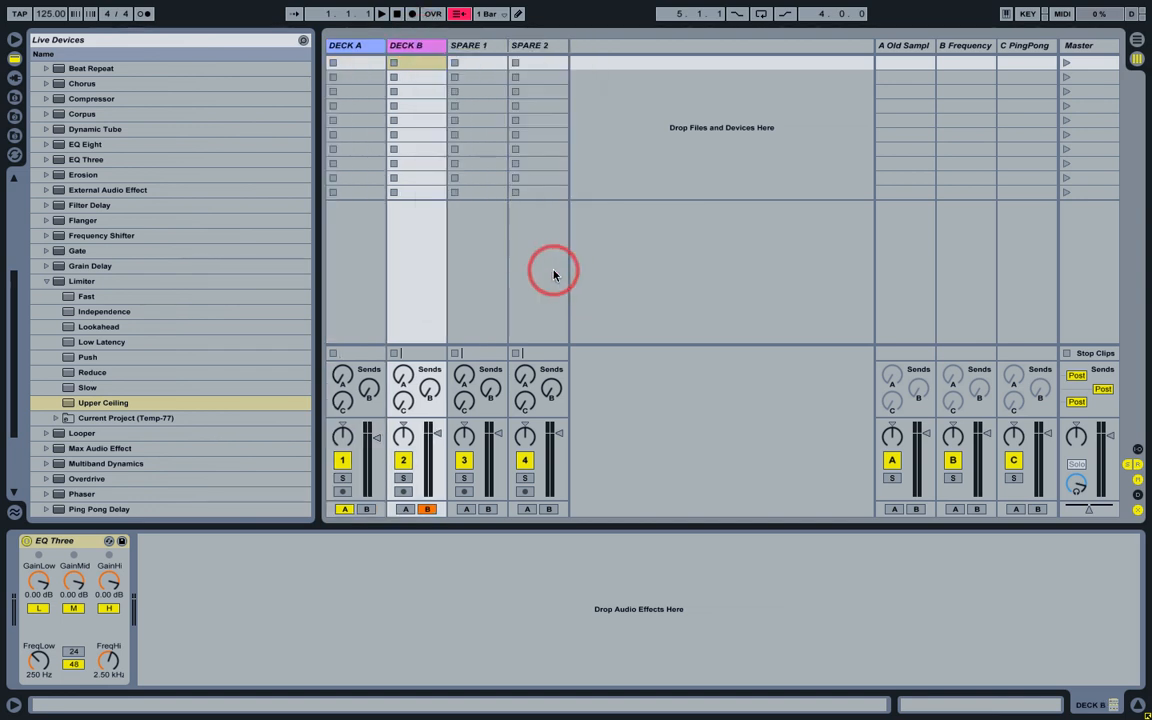
right_click(482, 51)
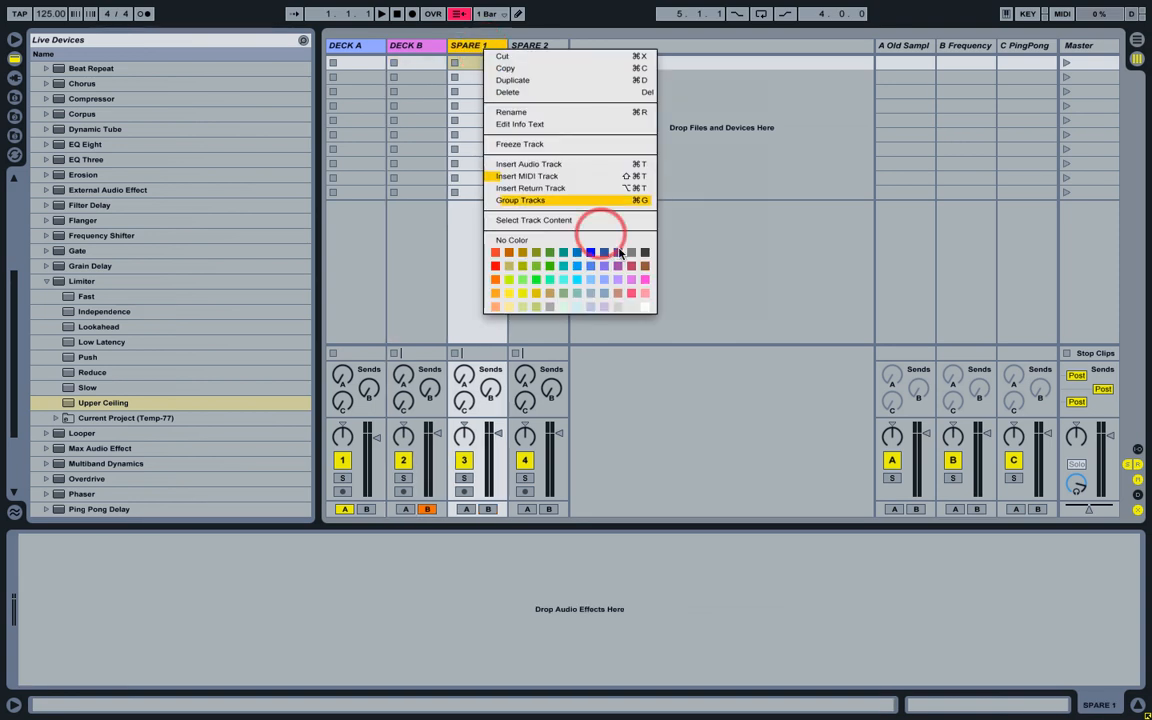
click(645, 306)
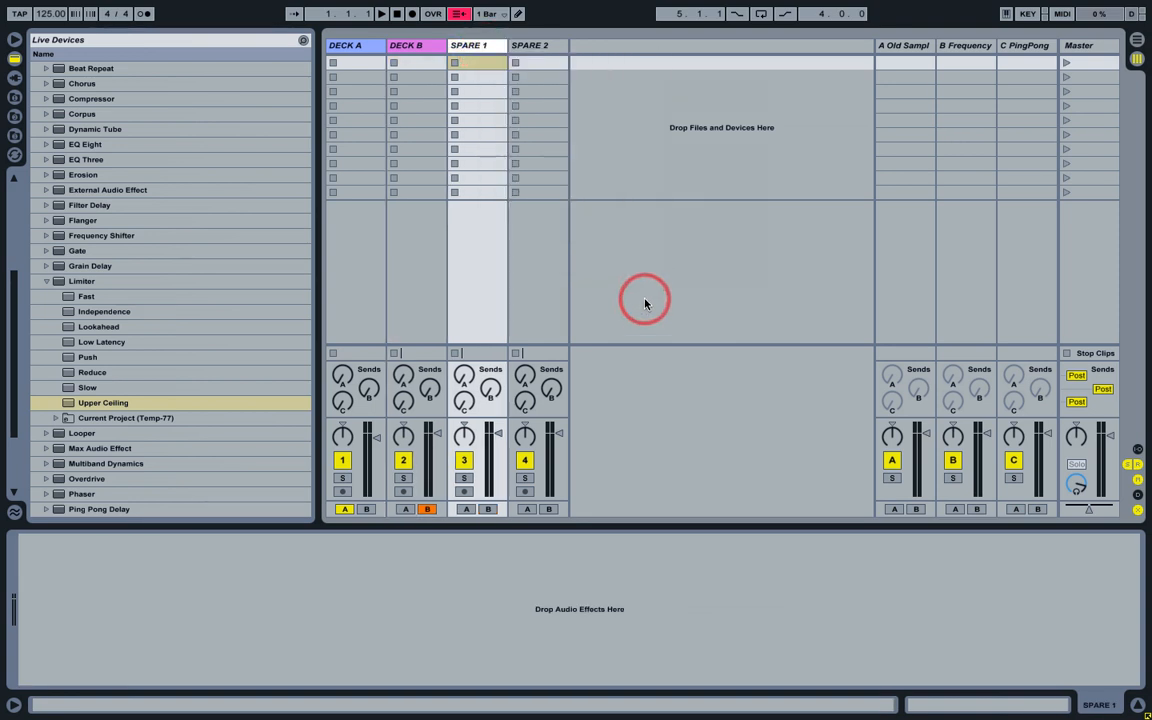
Color the SPARE 2 track turquoise.
right_click(548, 50)
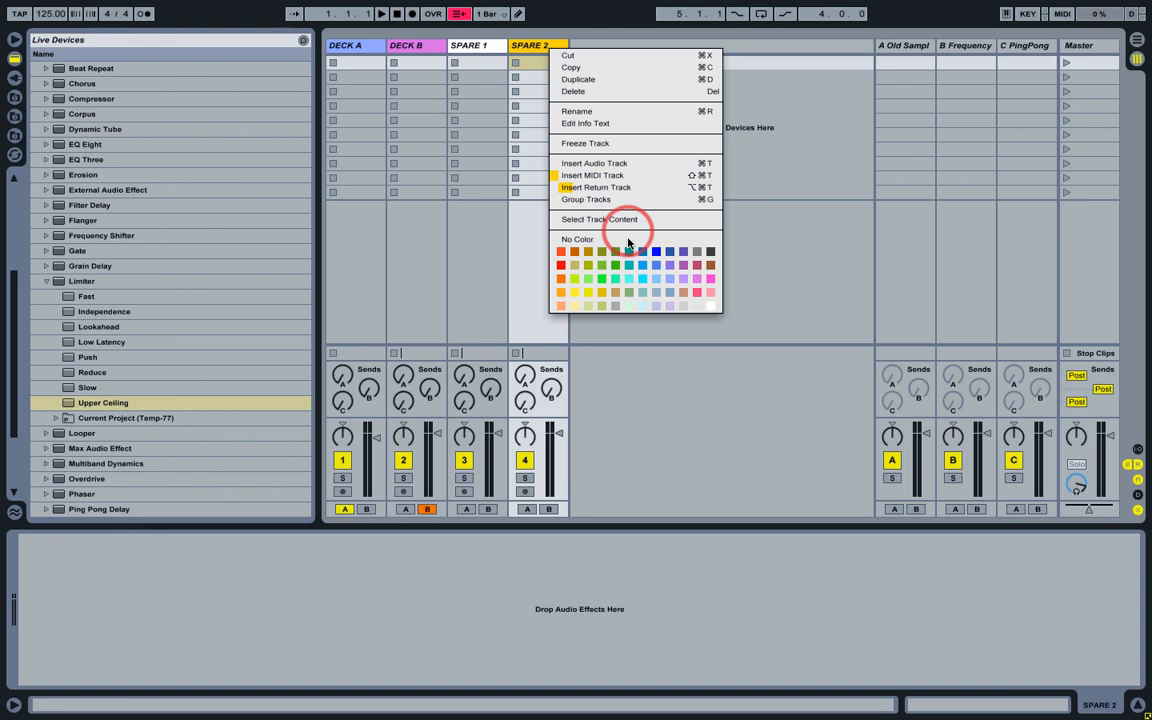
click(628, 279)
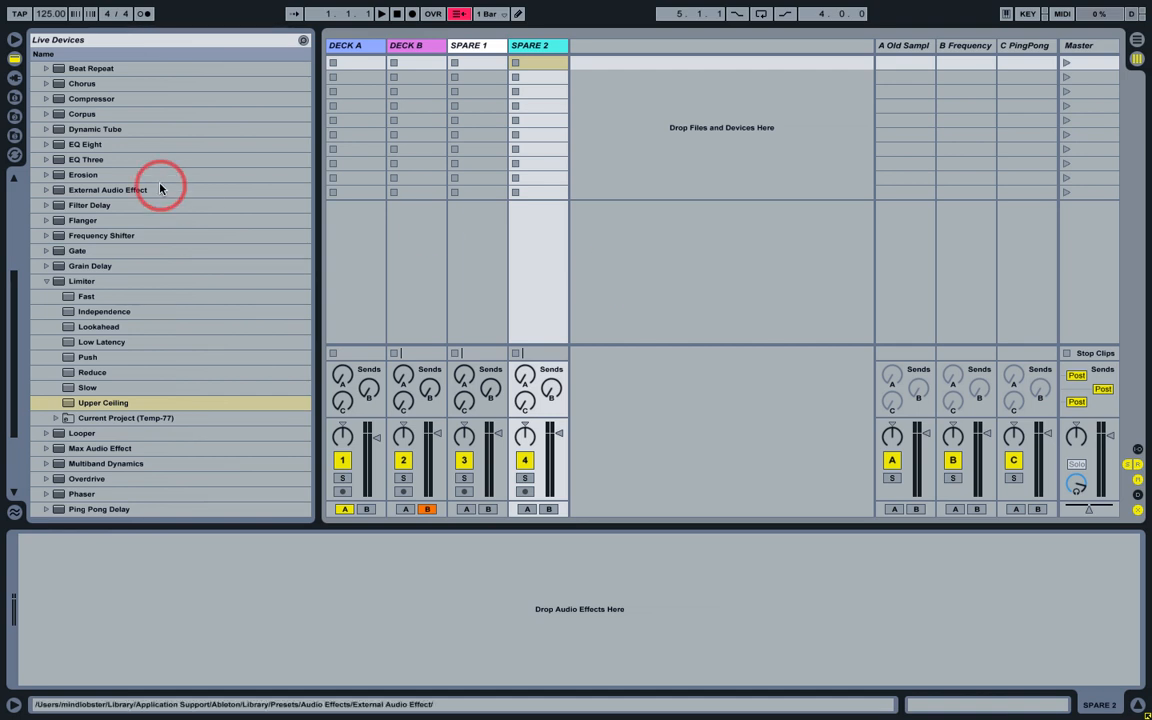
Load fake dance song 1.aif, fake dance song 2.aif and Freeze gh hip beat.wav into the first slots of DECK A, DECK B and SPARE 1.
click(15, 98)
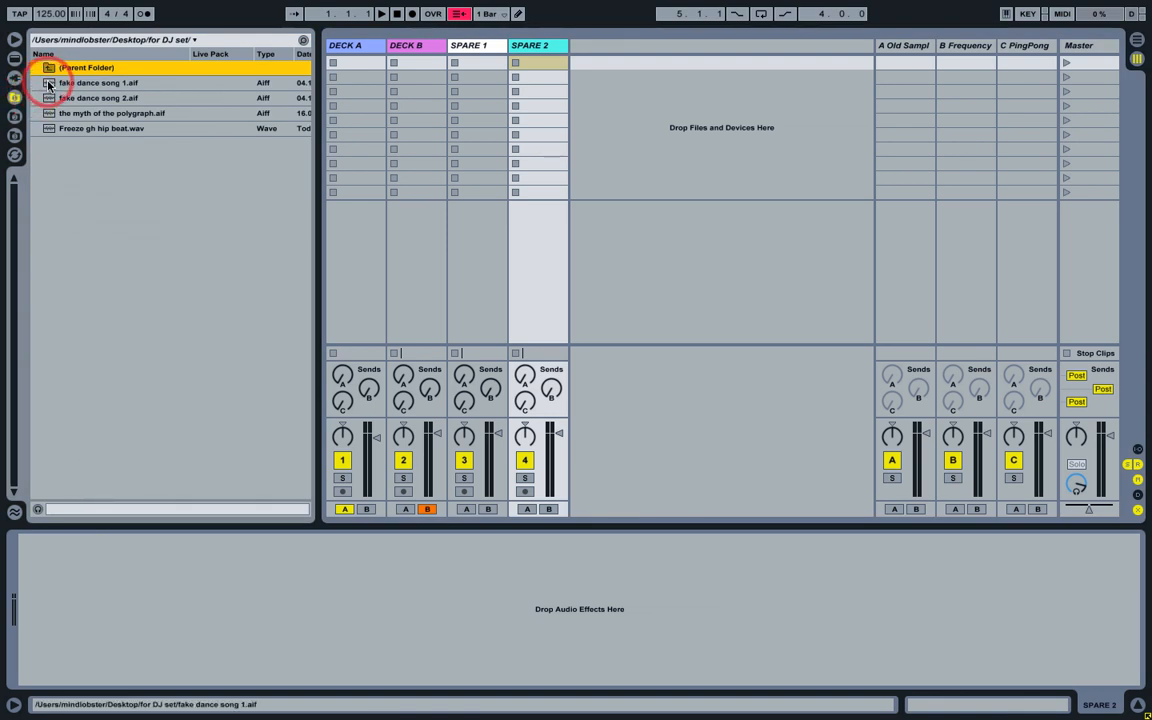
drag(48, 85, 346, 63)
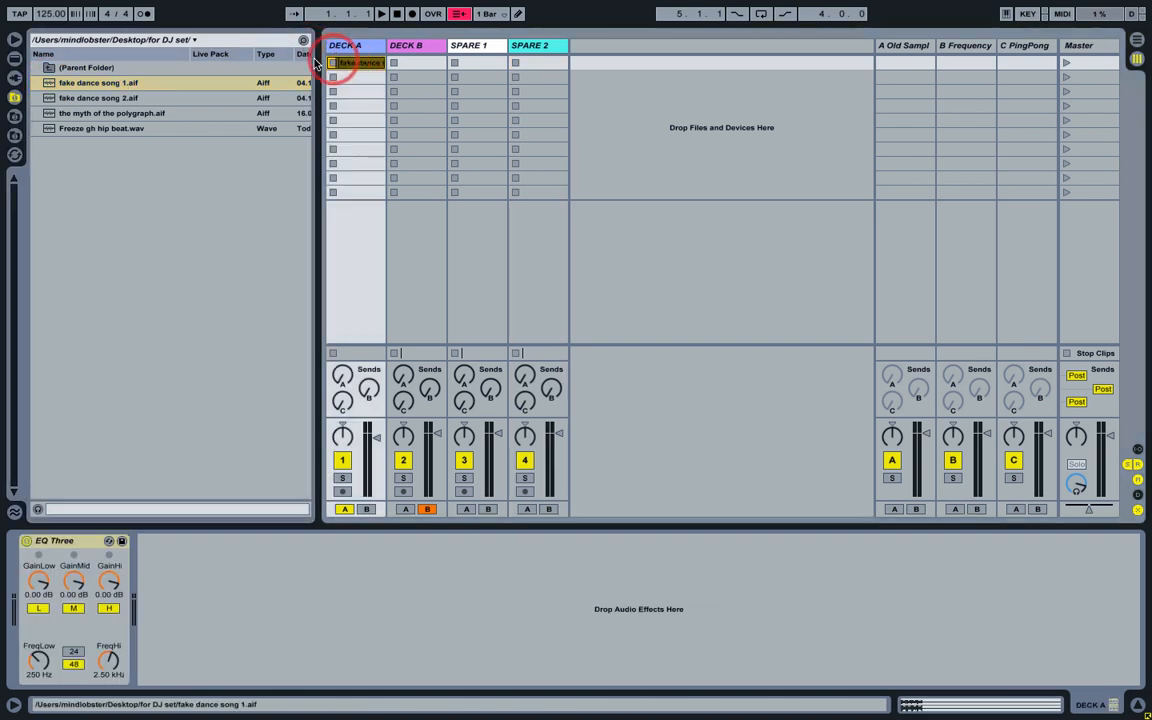
drag(50, 100, 417, 65)
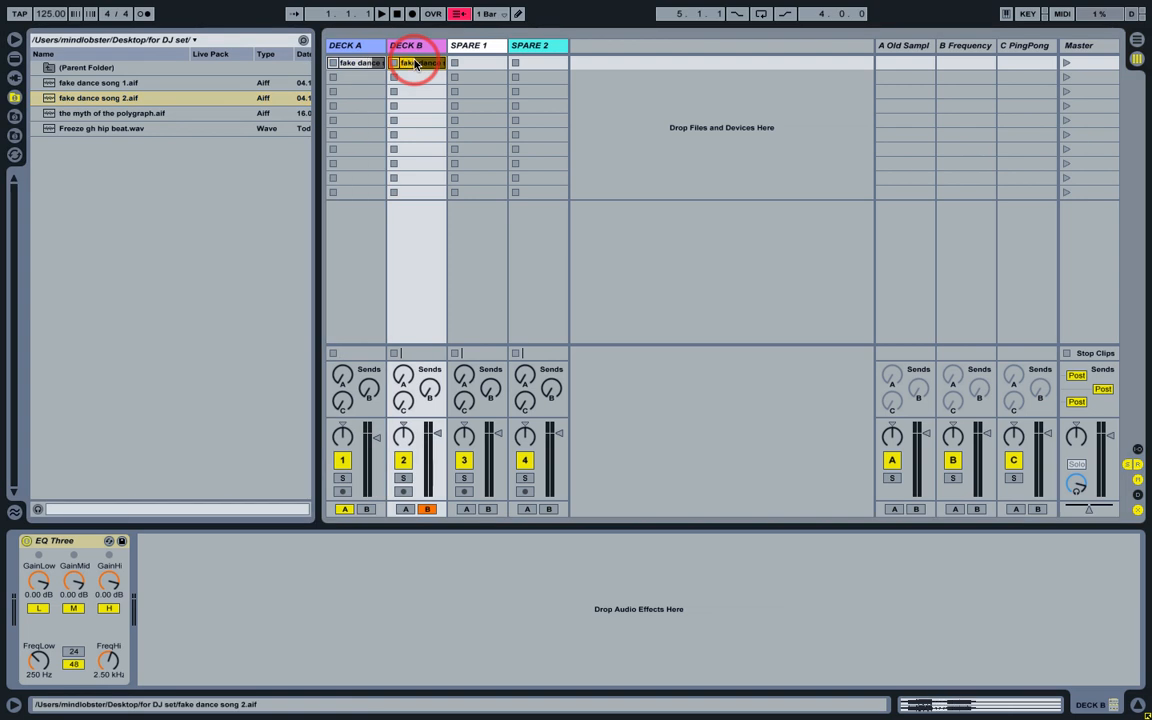
click(45, 130)
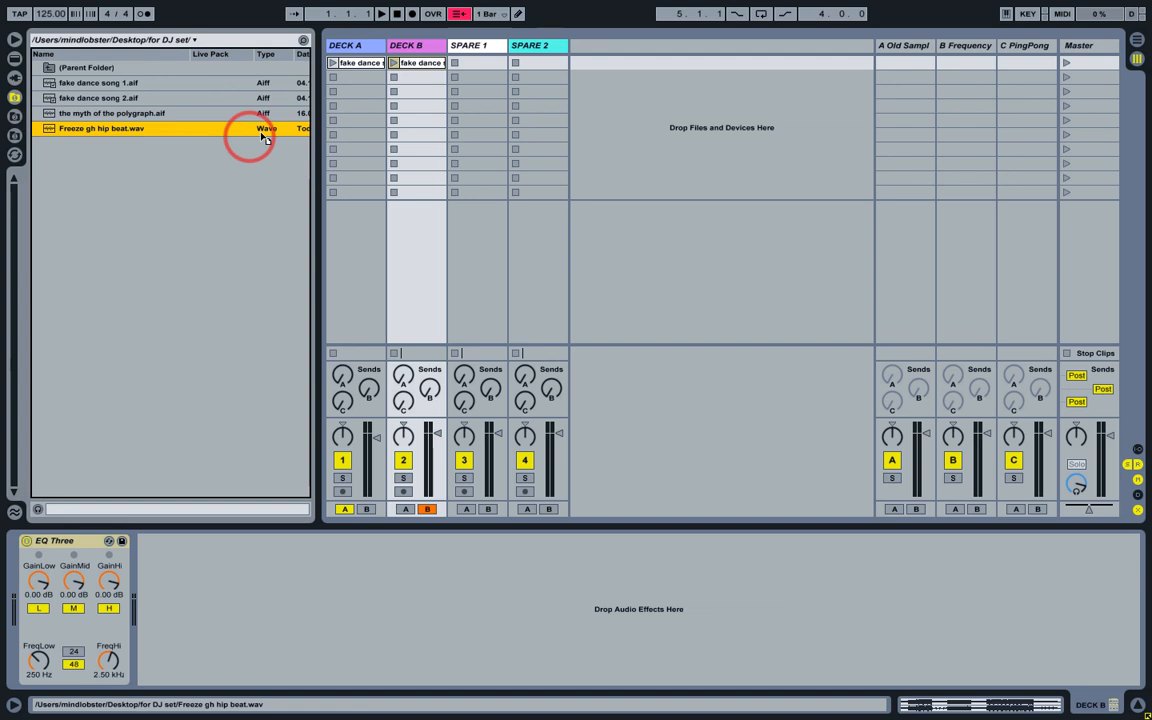
drag(263, 138, 490, 72)
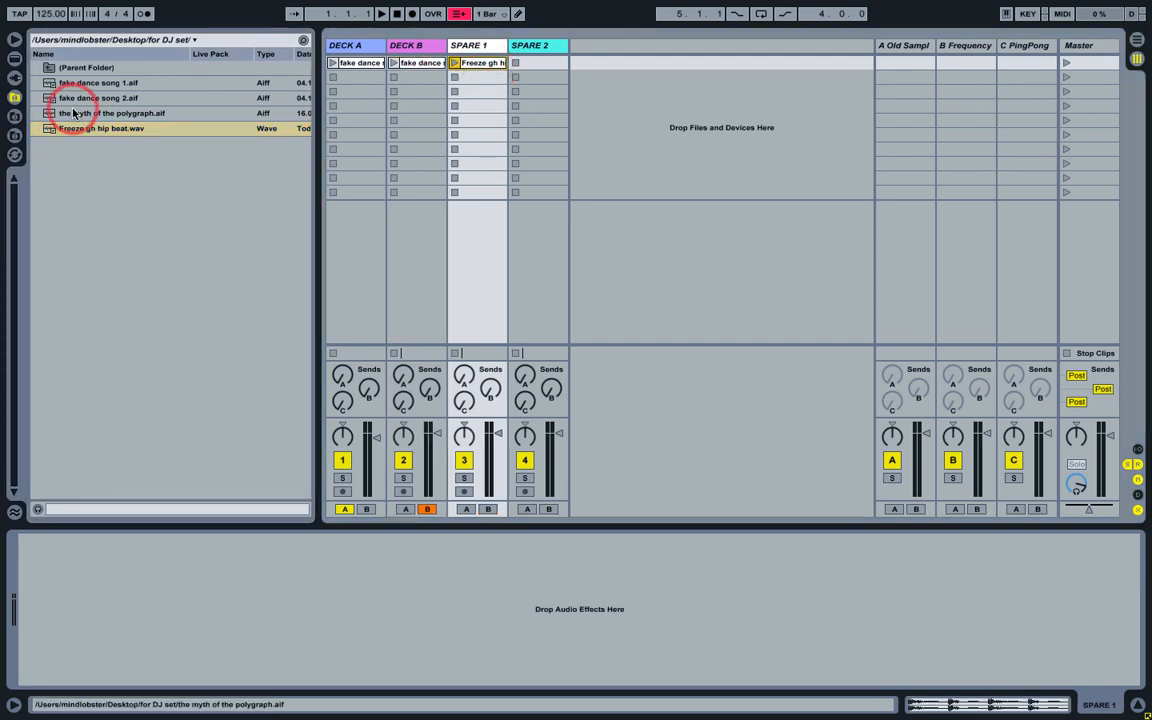
Load the myth of the polygraph.aif into the first slot of SPARE 2 and turn off its warping.
drag(46, 115, 531, 67)
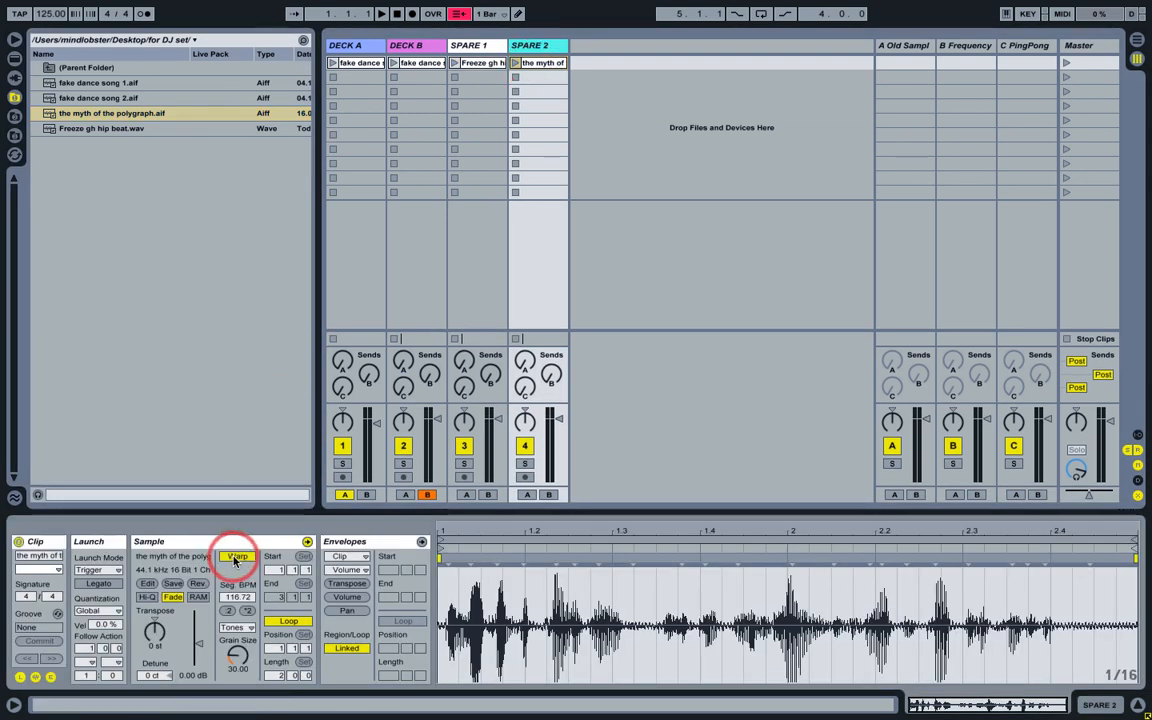
click(236, 560)
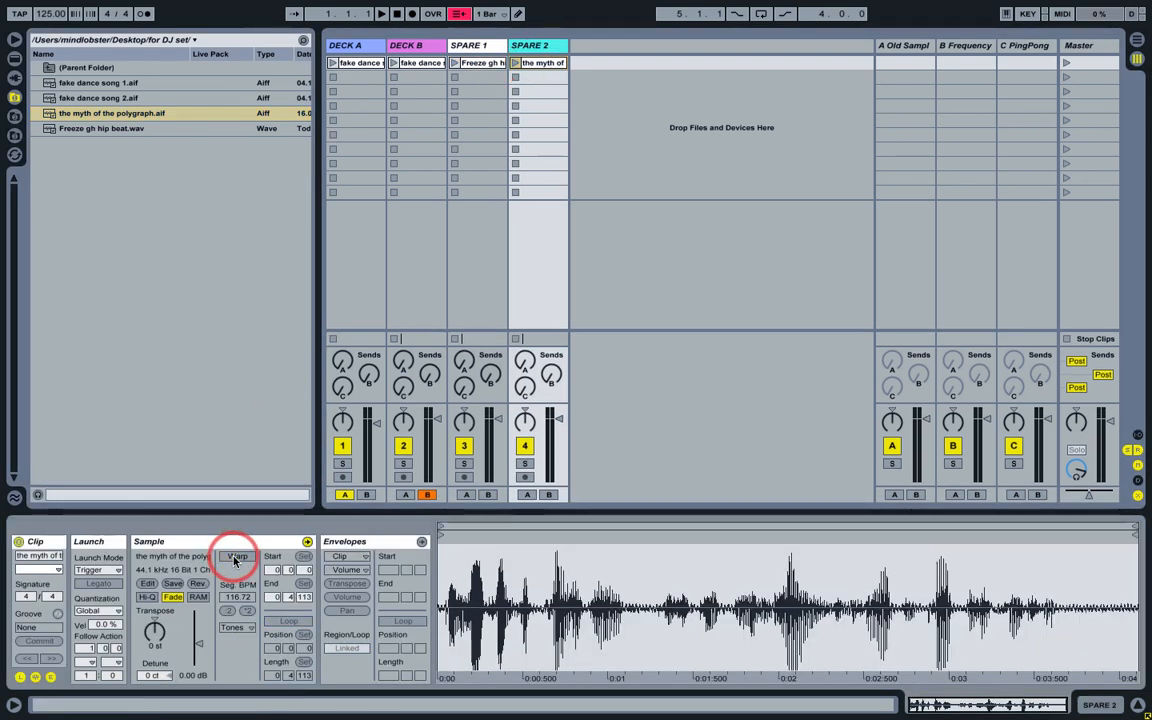
Duplicate the Freeze gh hip beat clip in SPARE 1 and transpose the copy to 12 st.
click(474, 63)
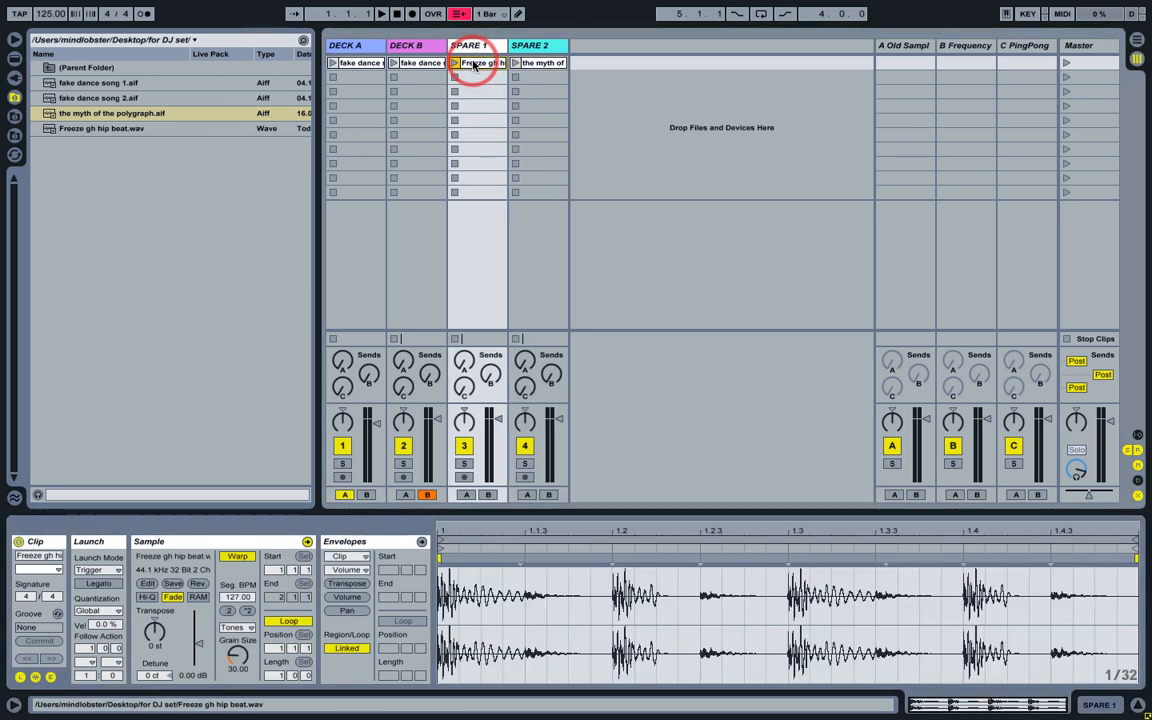
key(super+d)
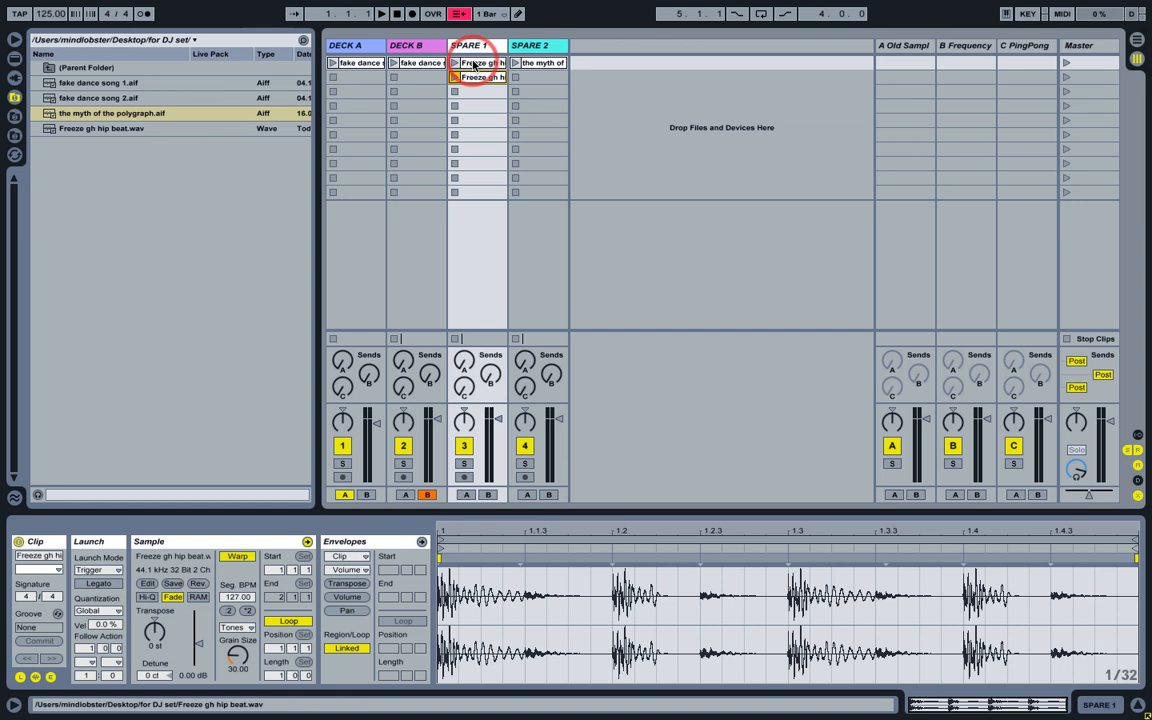
click(463, 79)
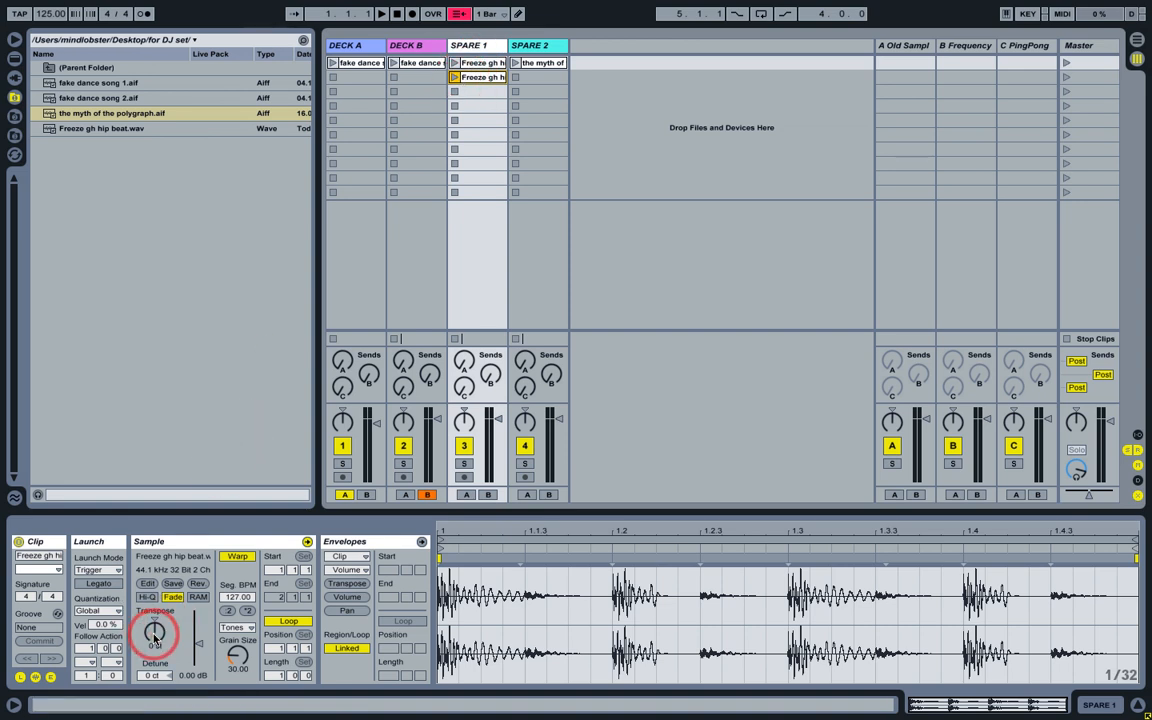
click(154, 634)
drag(154, 637, 155, 633)
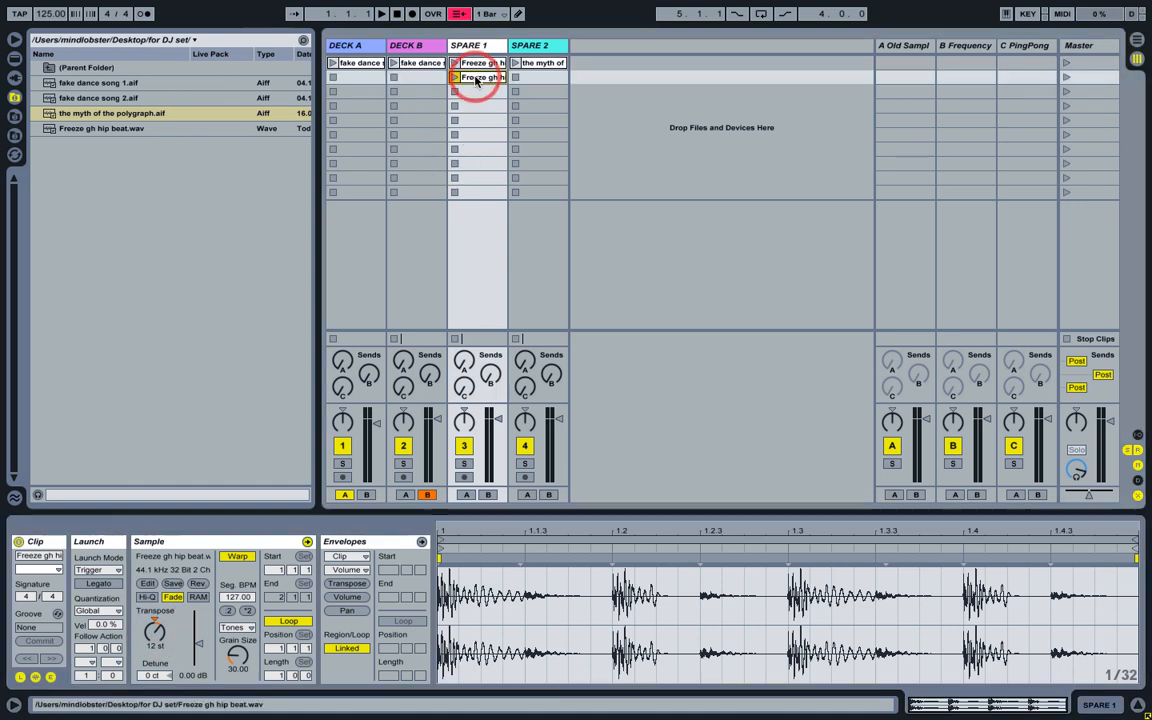
Duplicate the transposed SPARE 1 clip into the third slot and reverse the new copy's sample.
key(ctrl+d)
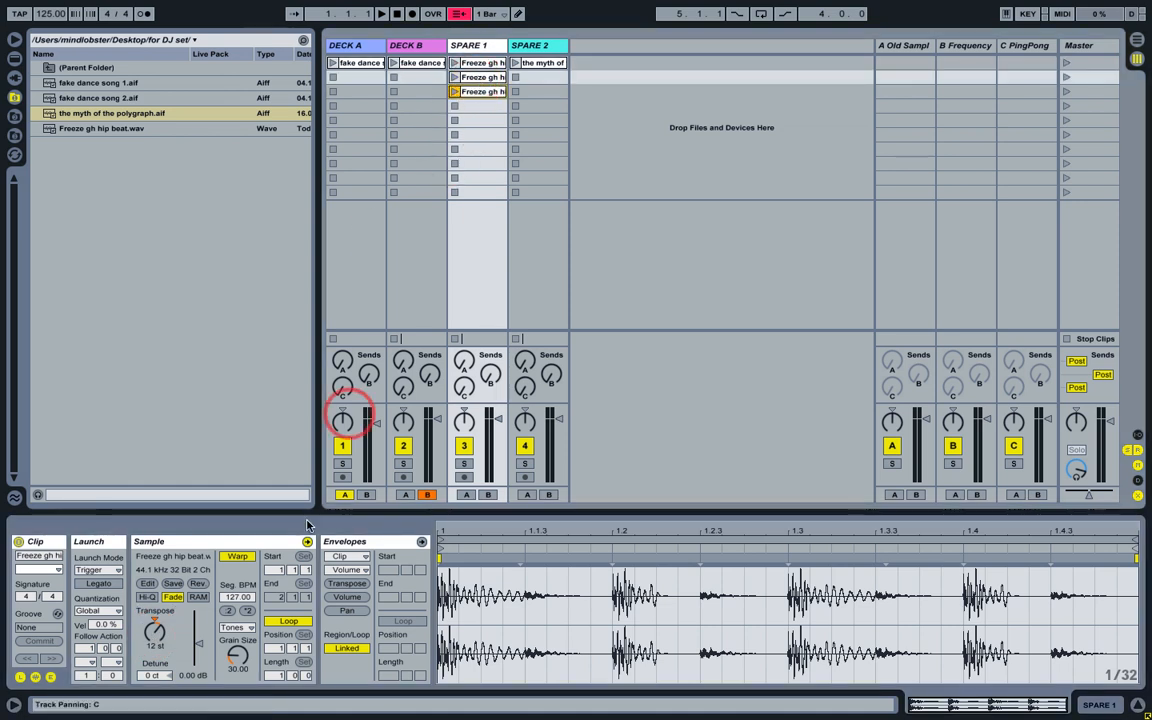
click(196, 586)
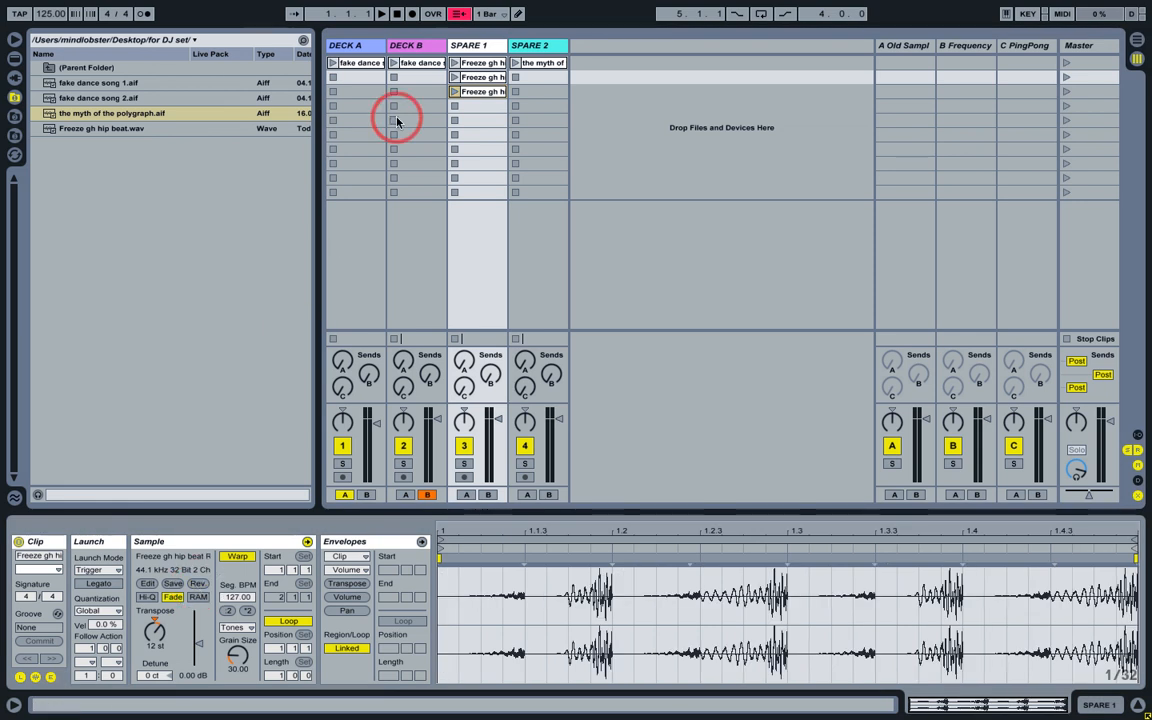
Color the polygraph clip in SPARE 2 turquoise to match its track.
right_click(538, 64)
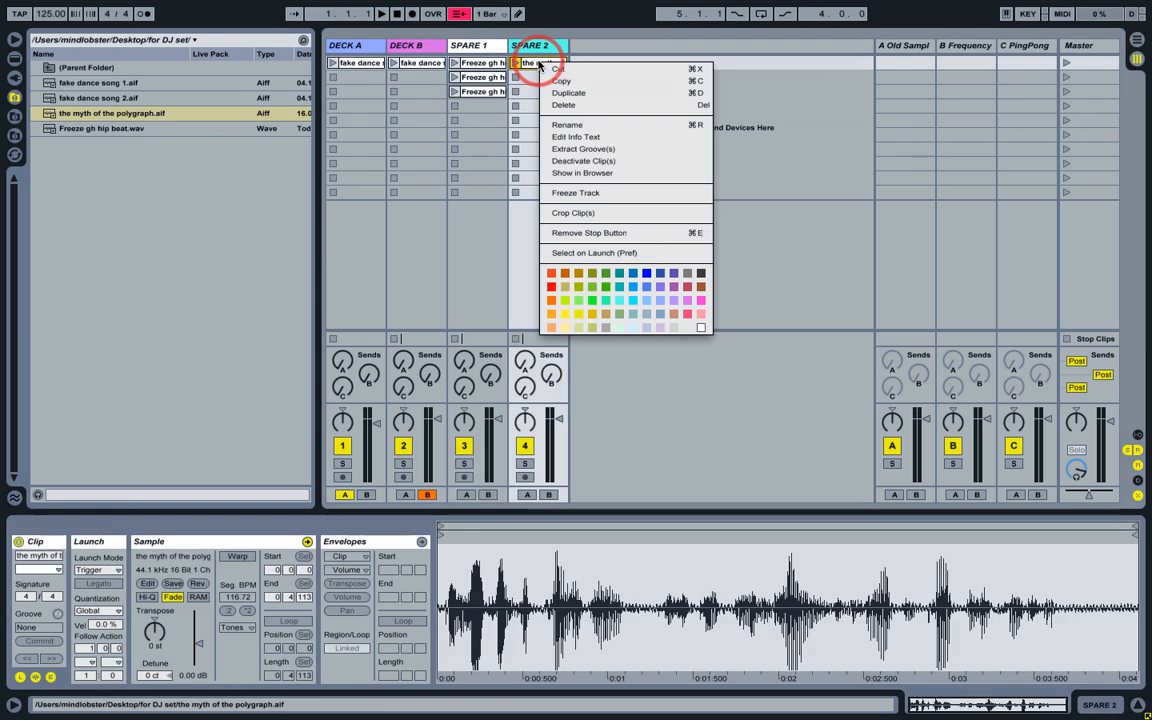
click(620, 302)
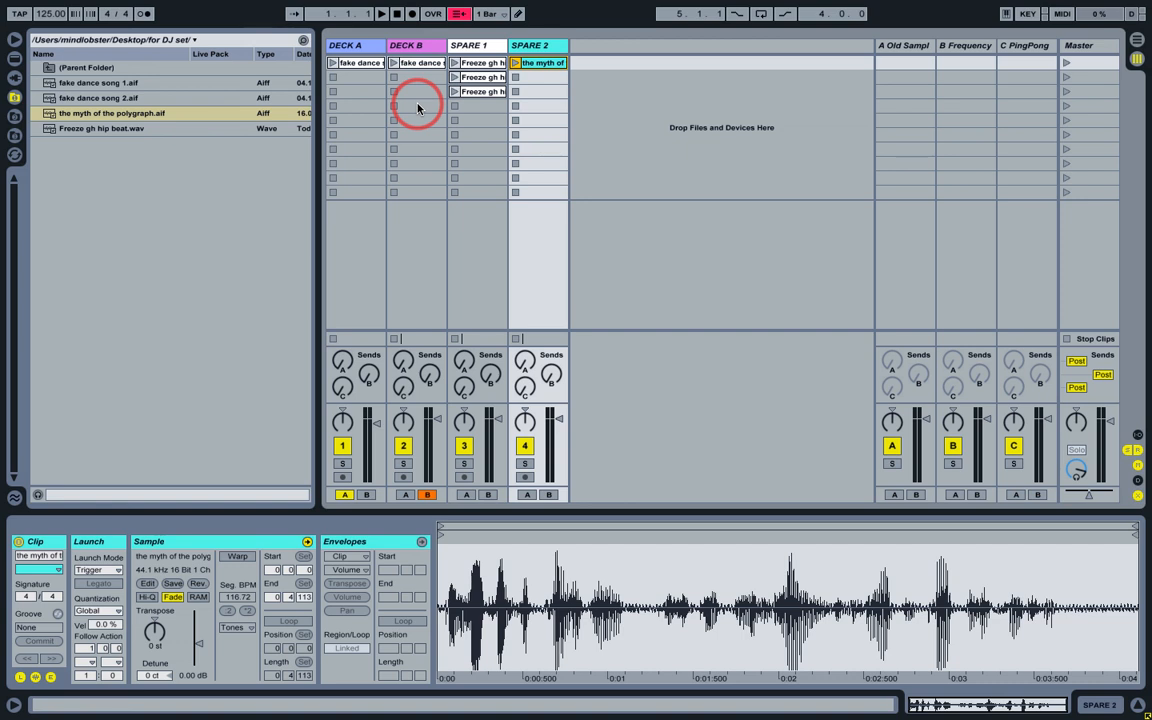
Select the loop brace of the fake dance song 1 clip in DECK A and launch the clip.
click(358, 66)
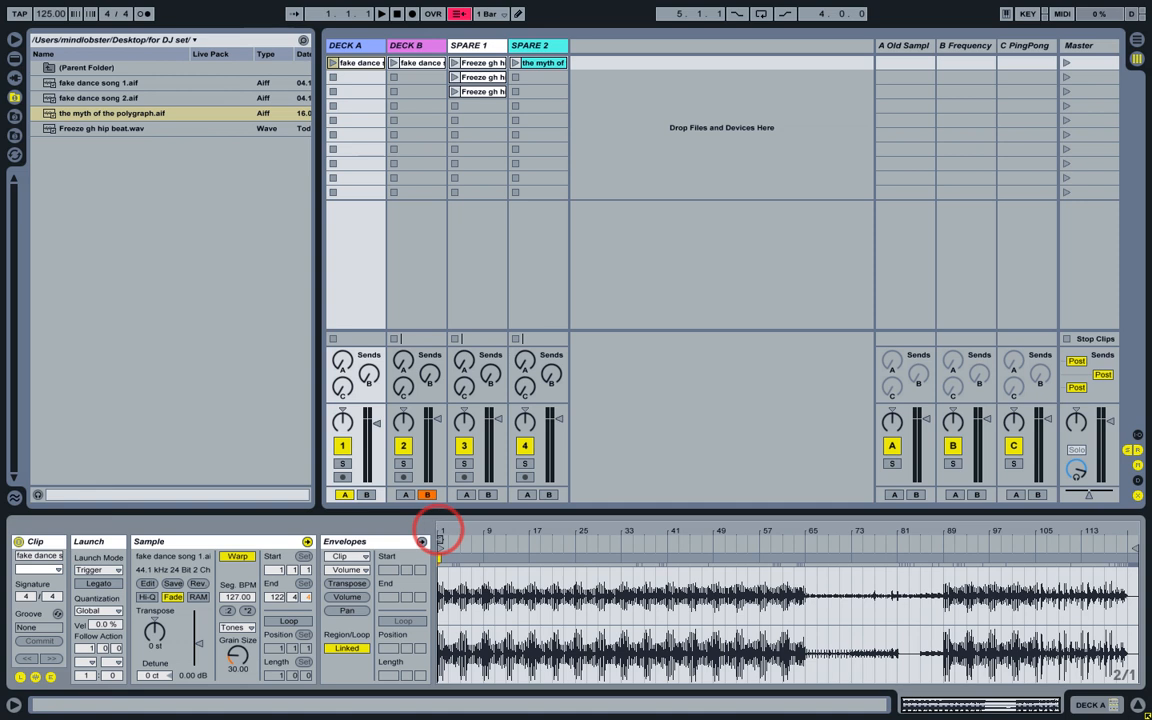
drag(441, 531, 439, 531)
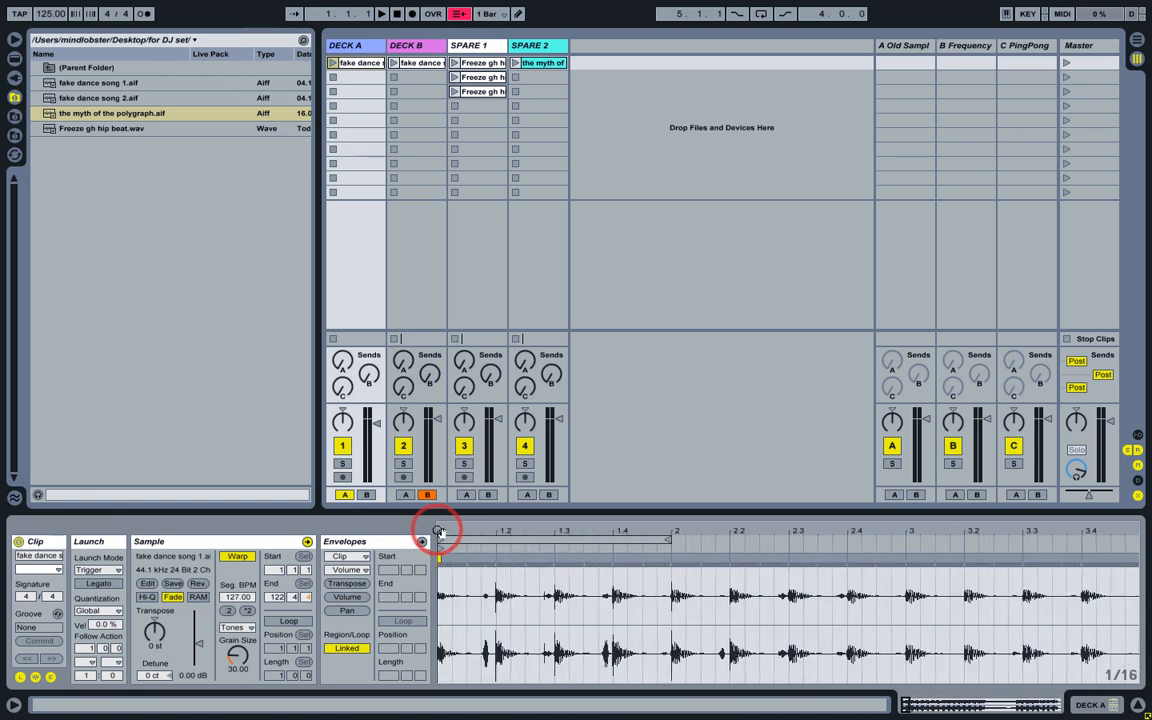
click(487, 541)
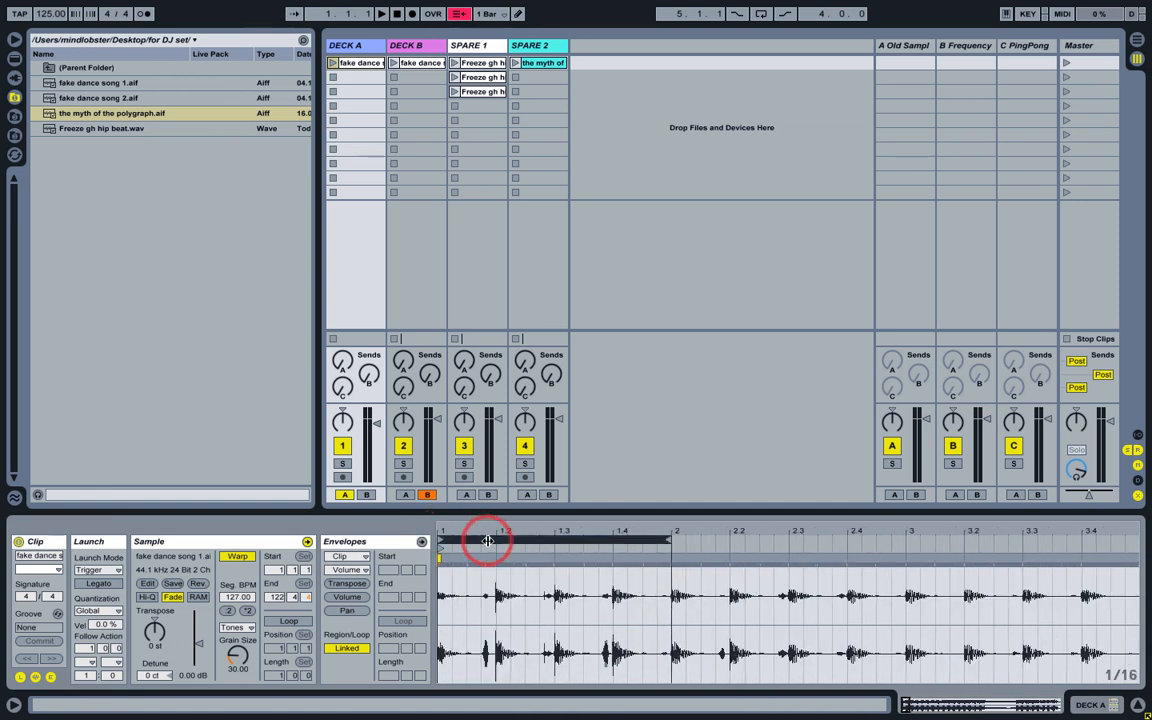
click(333, 63)
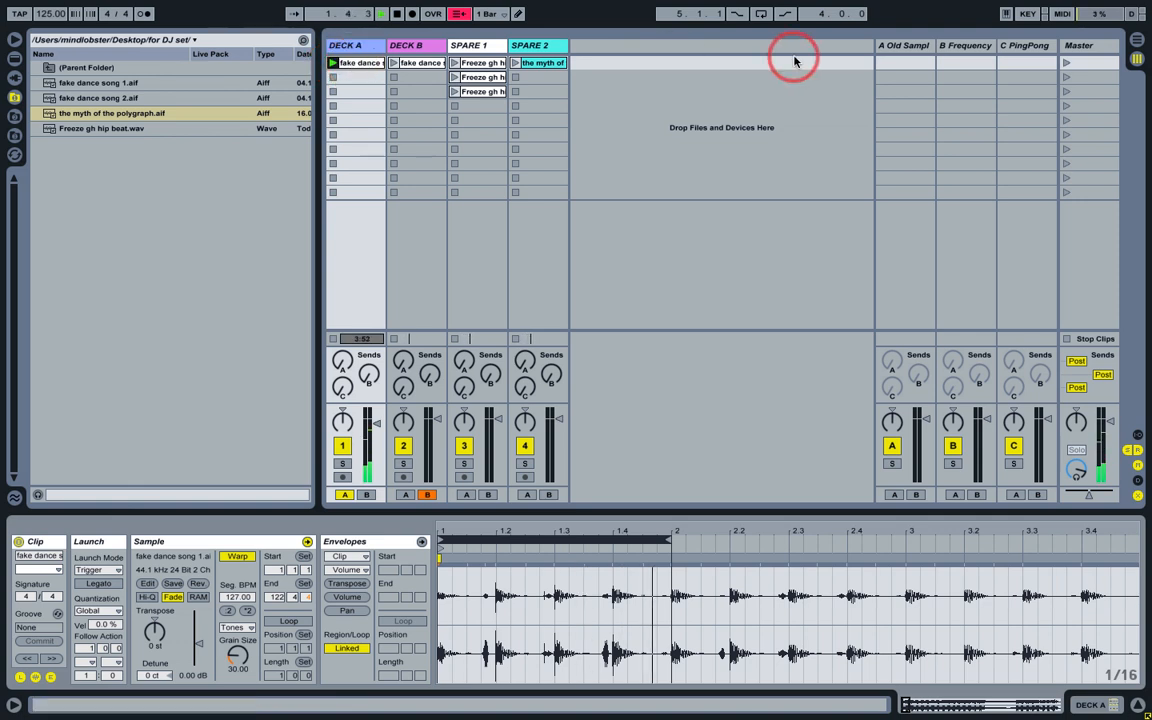
Turn off the Notch Step filter and Beat Repeat on the Master track.
click(1066, 50)
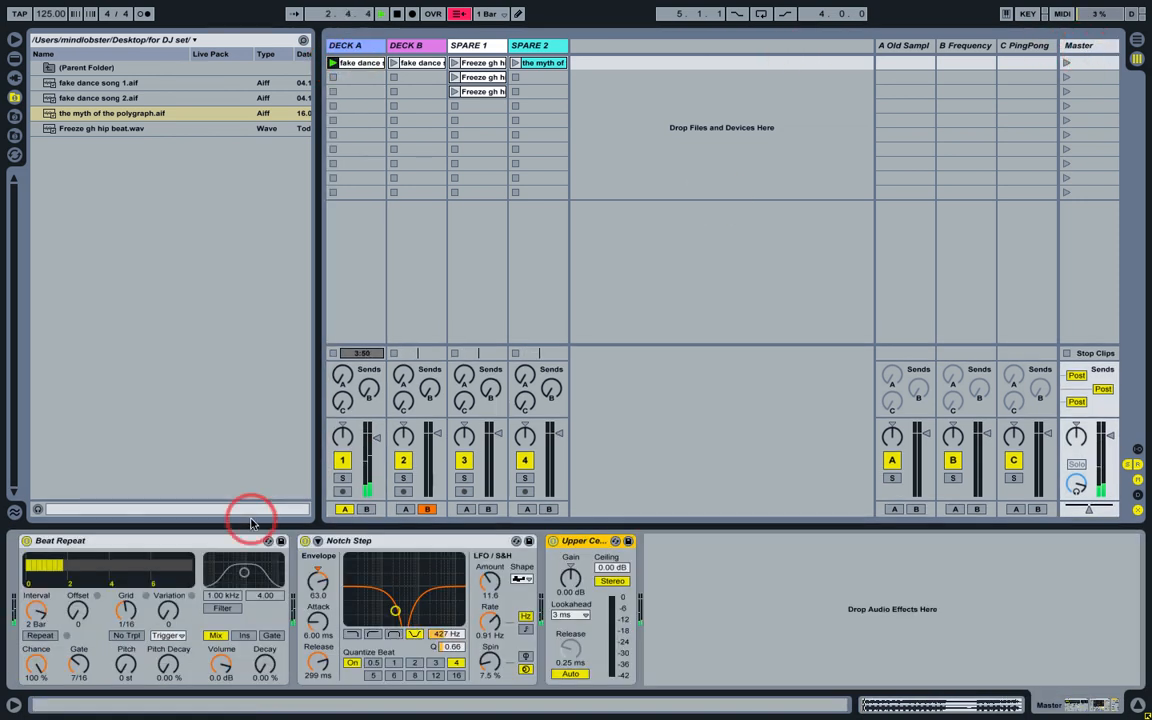
click(305, 540)
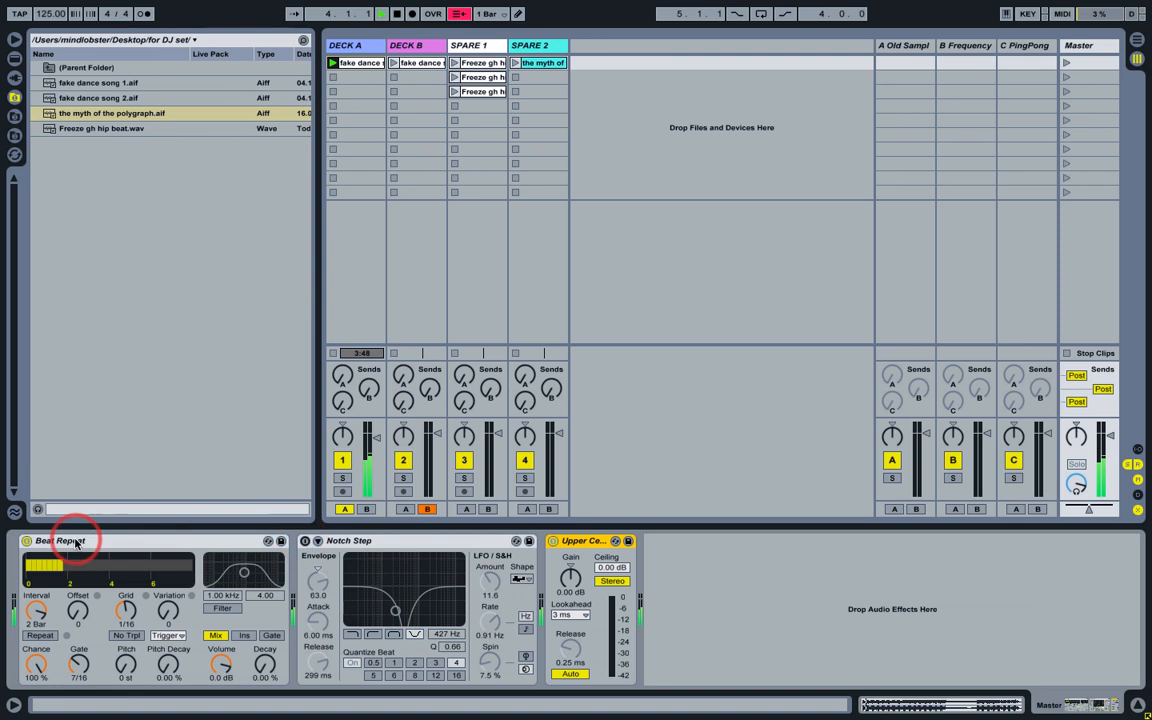
click(26, 540)
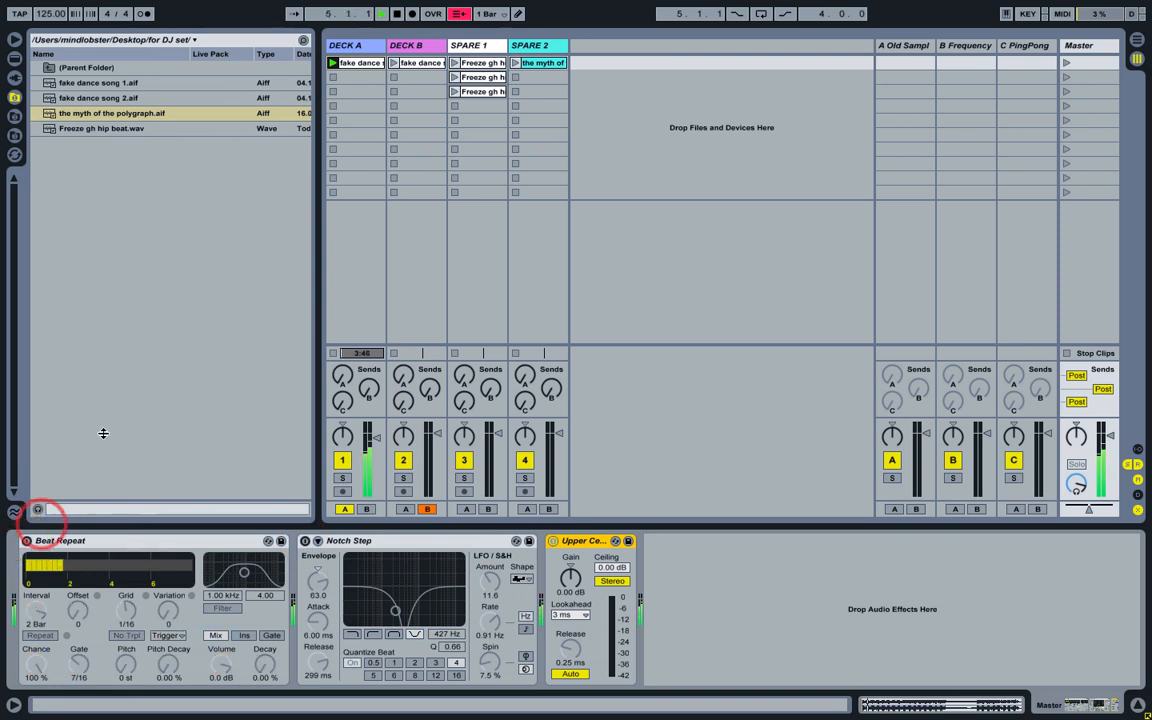
Turn on looping for the playing DECK A clip and shift its one-bar loop to start at bar 2.
click(353, 68)
double_click(353, 68)
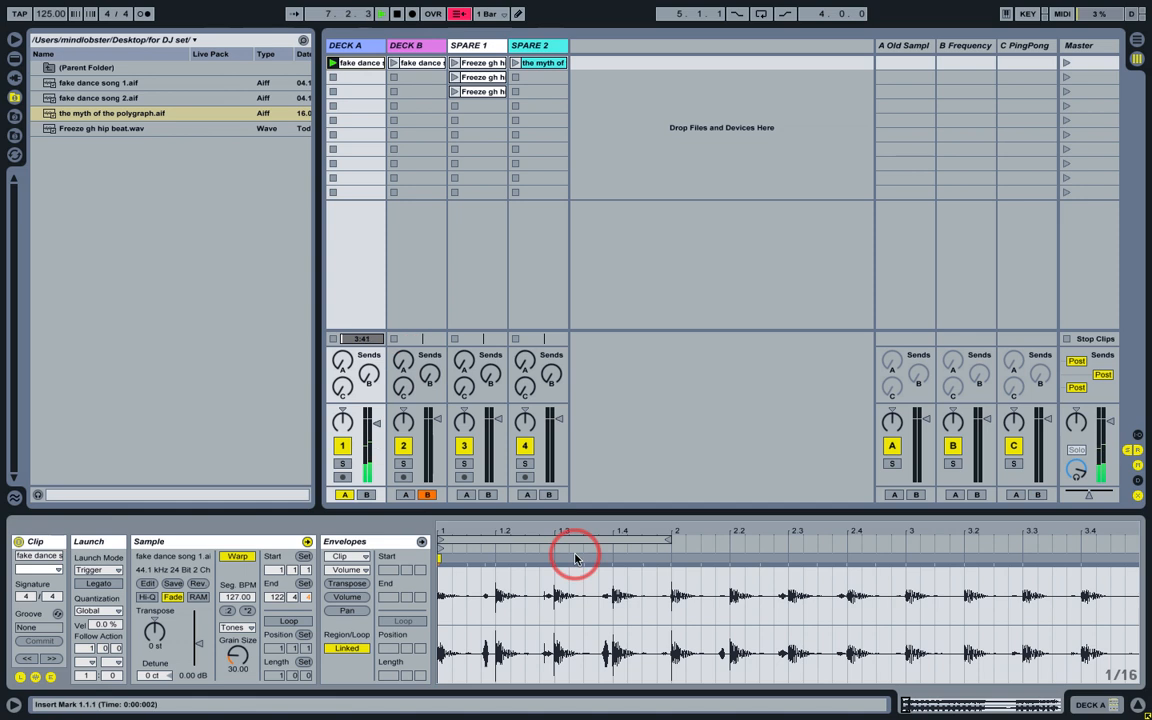
click(293, 621)
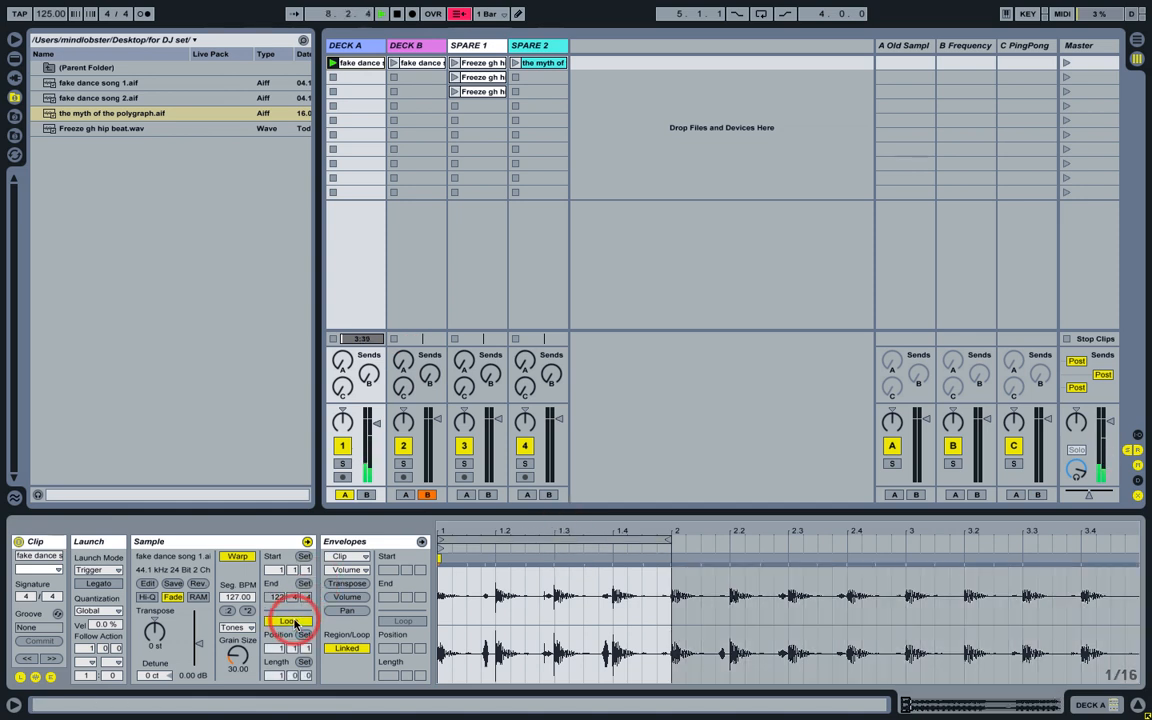
click(476, 542)
key(Down)
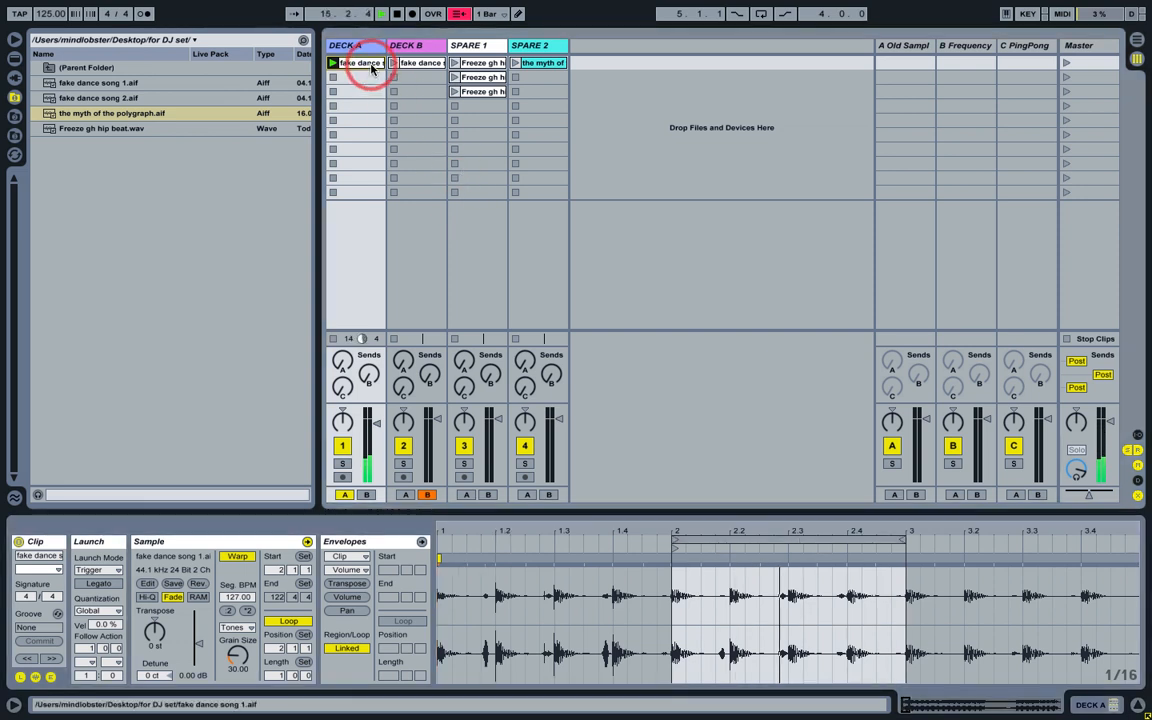
Launch a duplicate of the looped clip in DECK A's second slot and shift its one-bar loop to bar 3.
key(super+d)
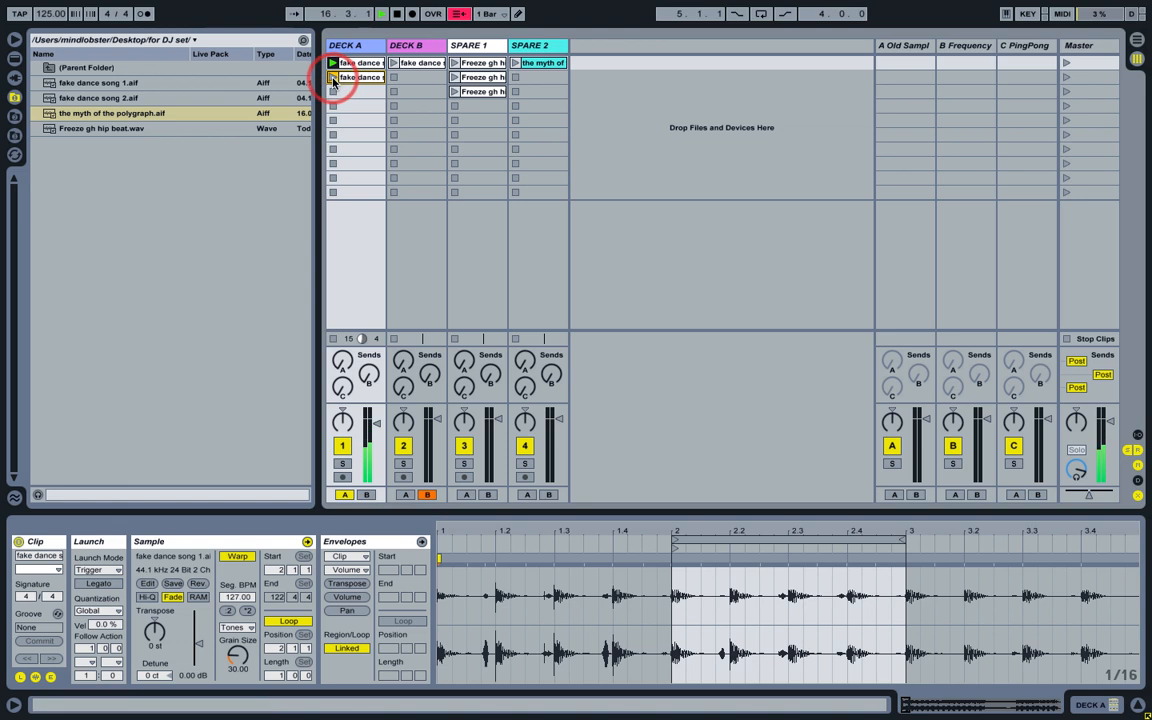
click(333, 82)
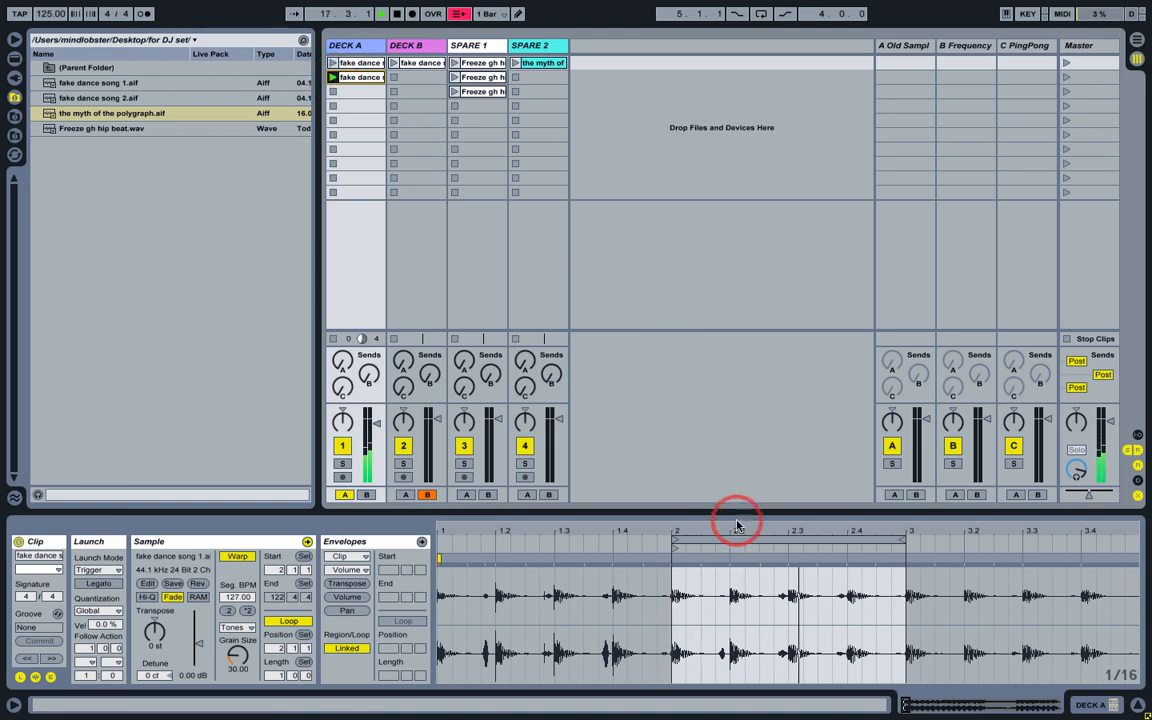
drag(738, 530, 571, 532)
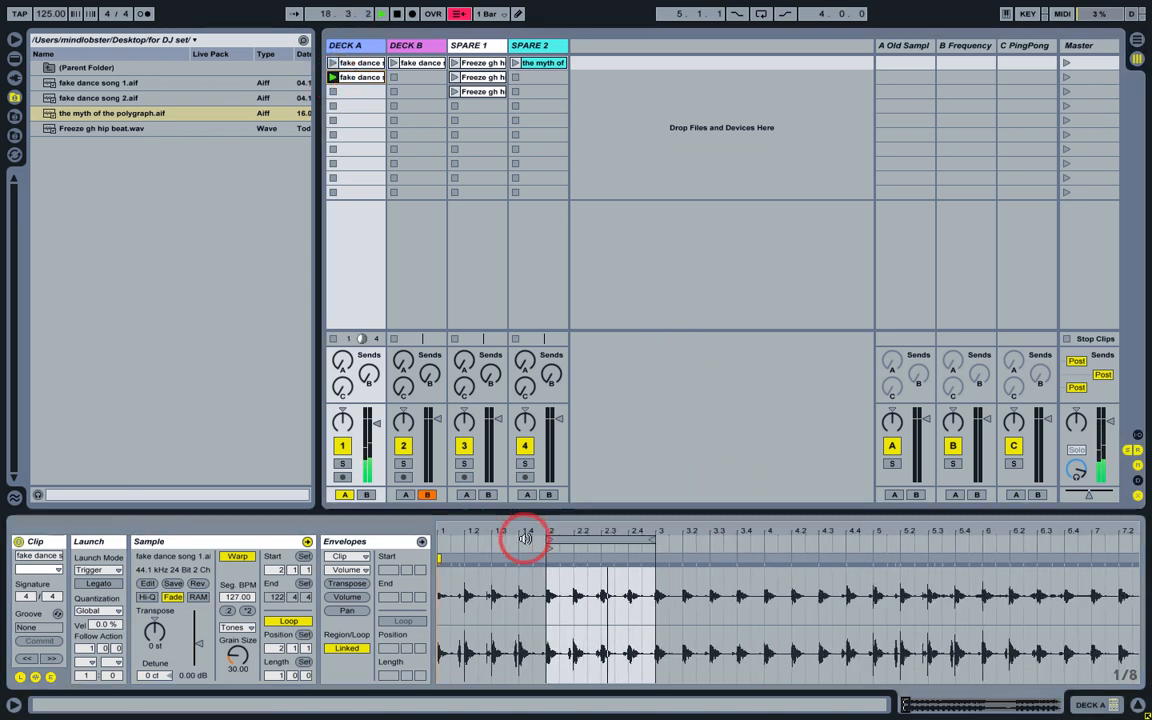
click(587, 539)
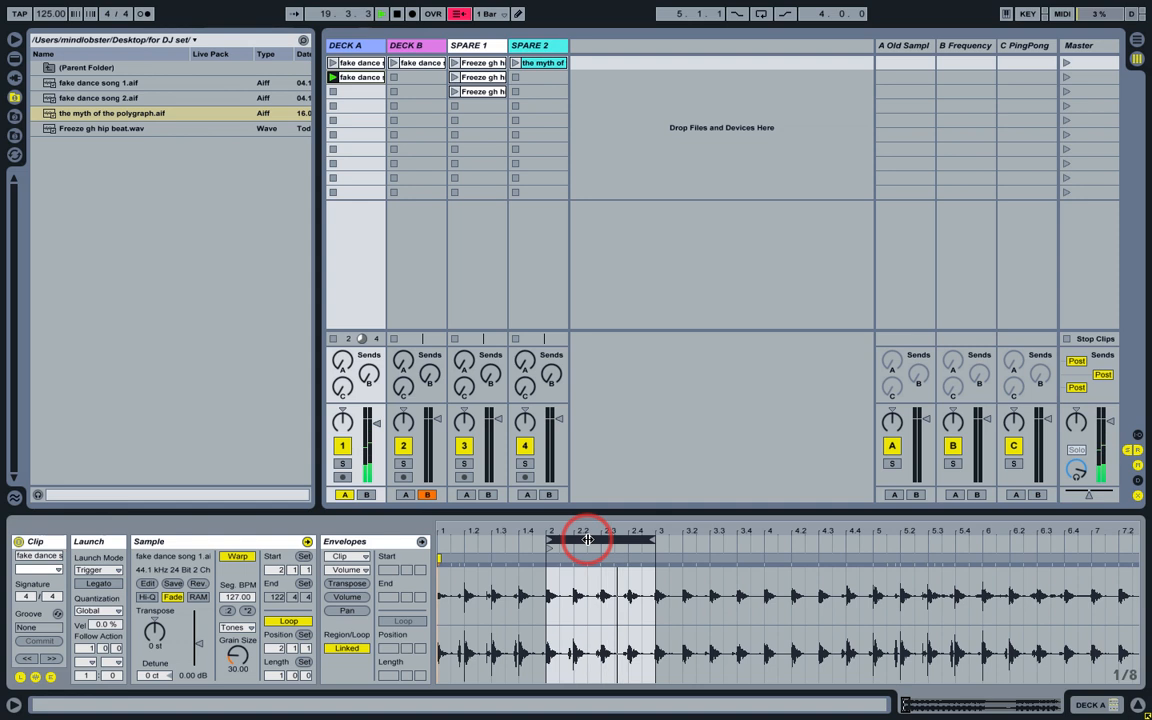
key(Up)
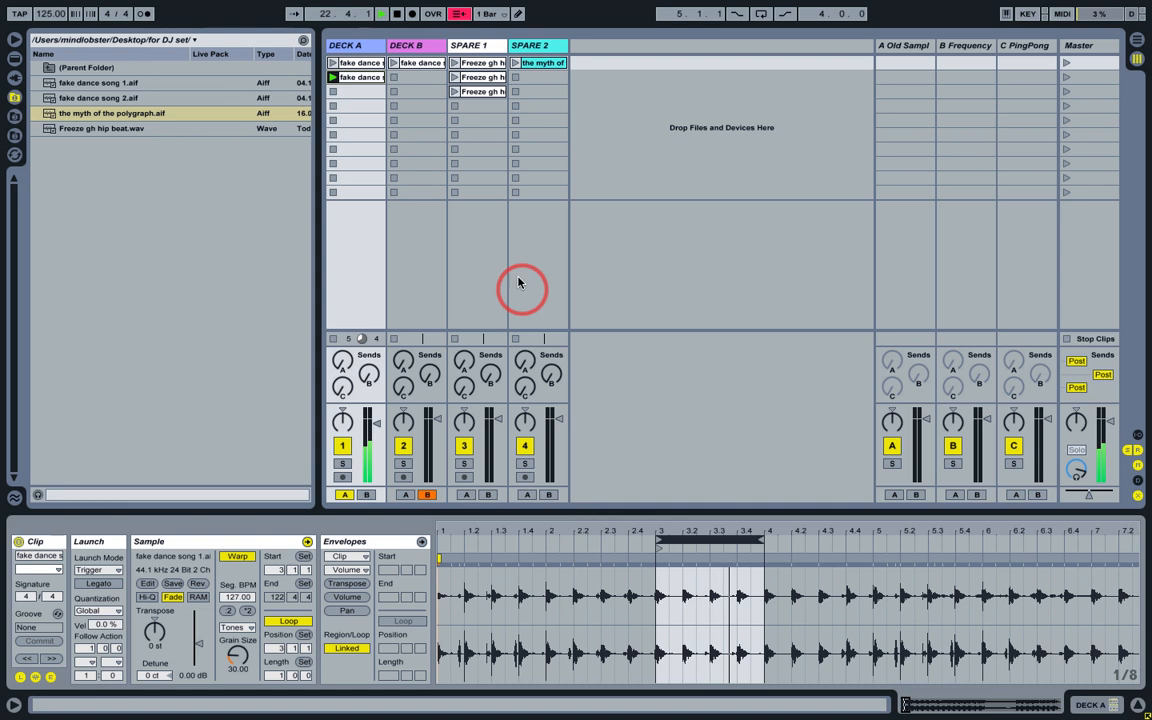
Duplicate DECK A's second clip into the third slot and launch the new copy.
click(362, 80)
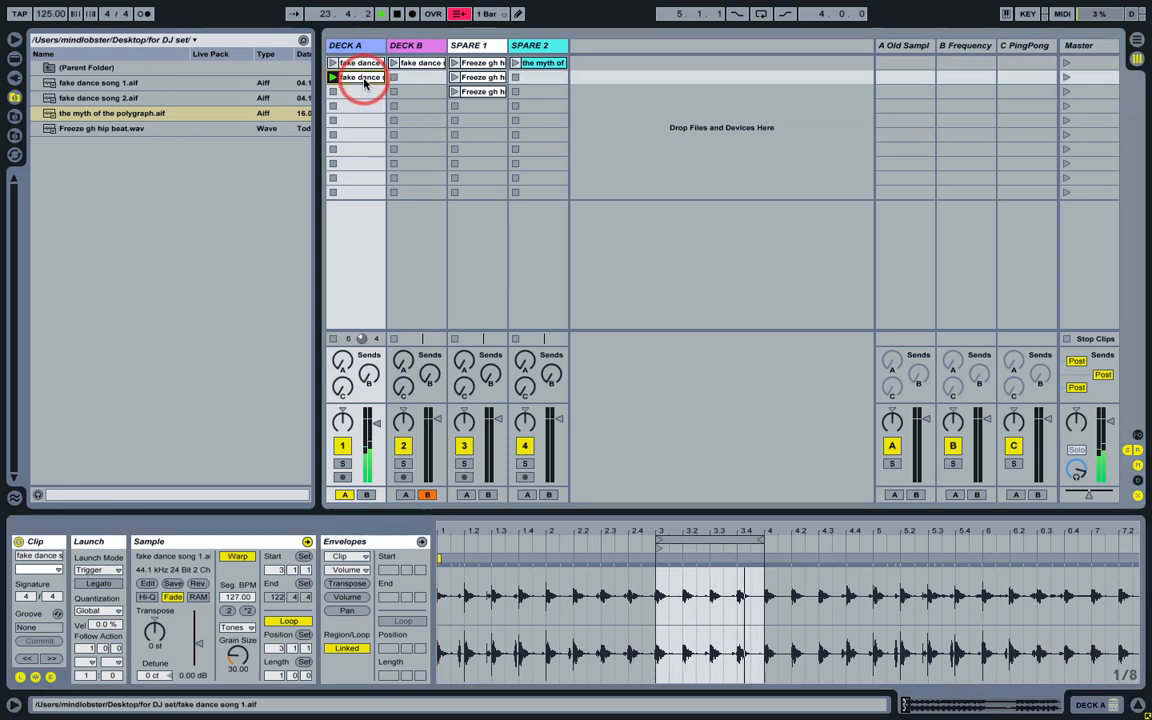
key(ctrl+d)
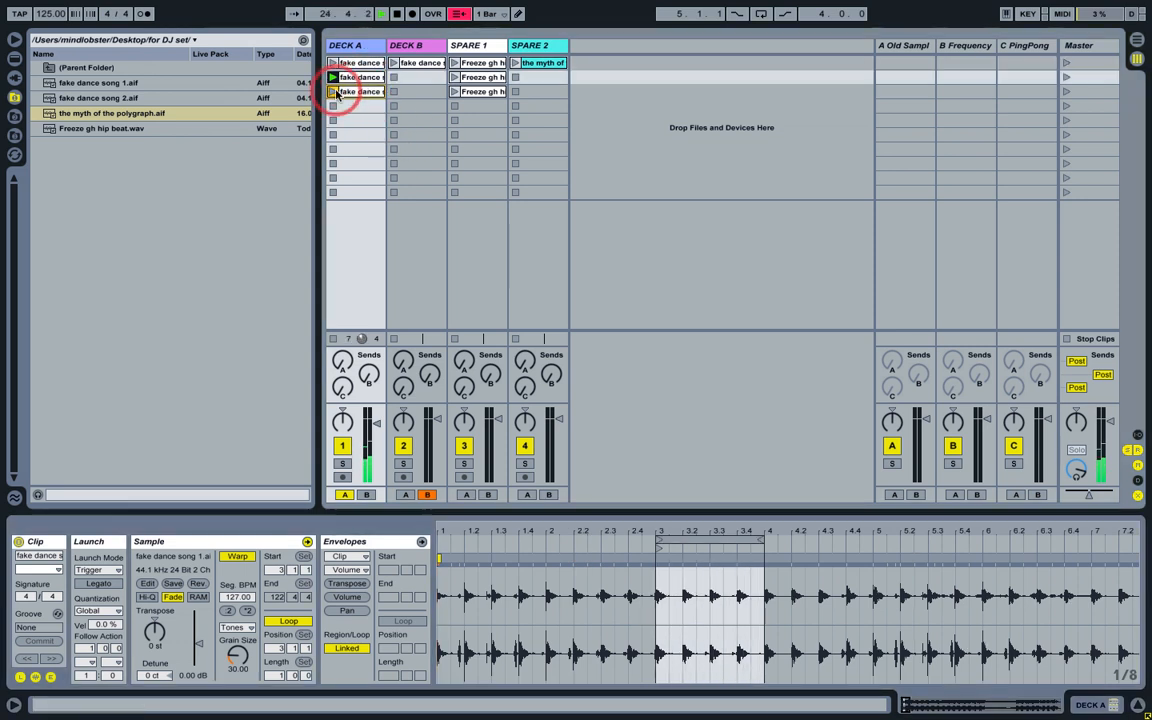
click(334, 91)
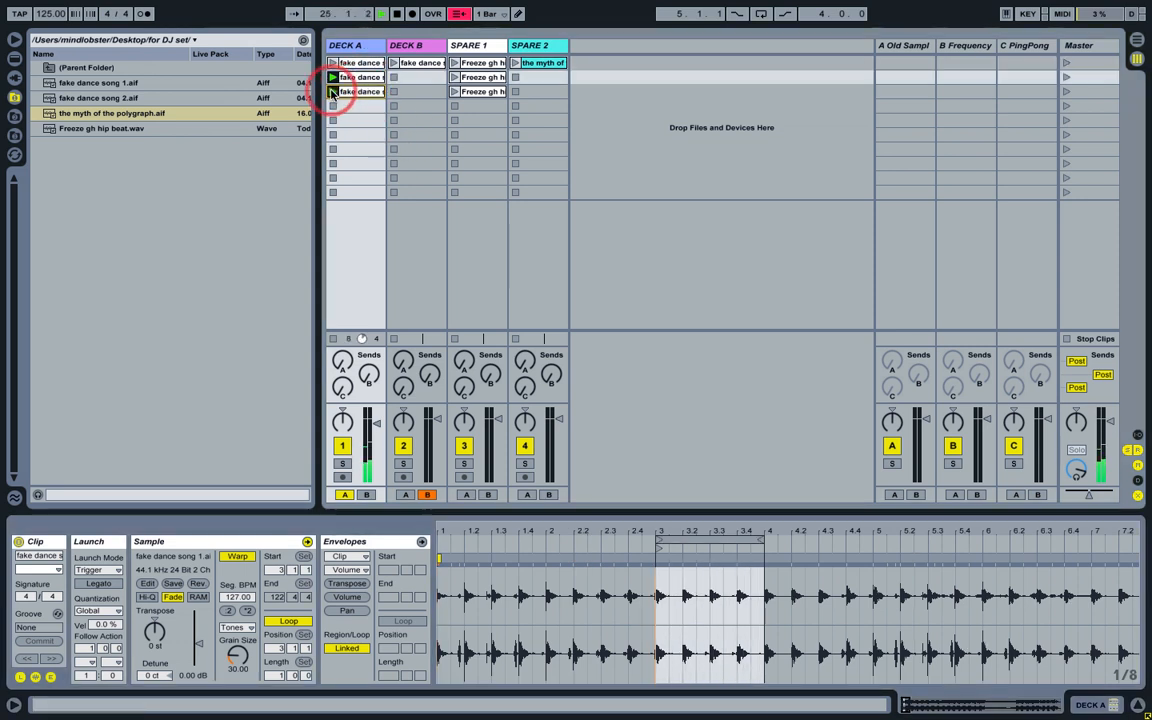
Shift the one-bar loop of DECK A's third clip so it starts at bar 5.
click(723, 539)
key(Up)
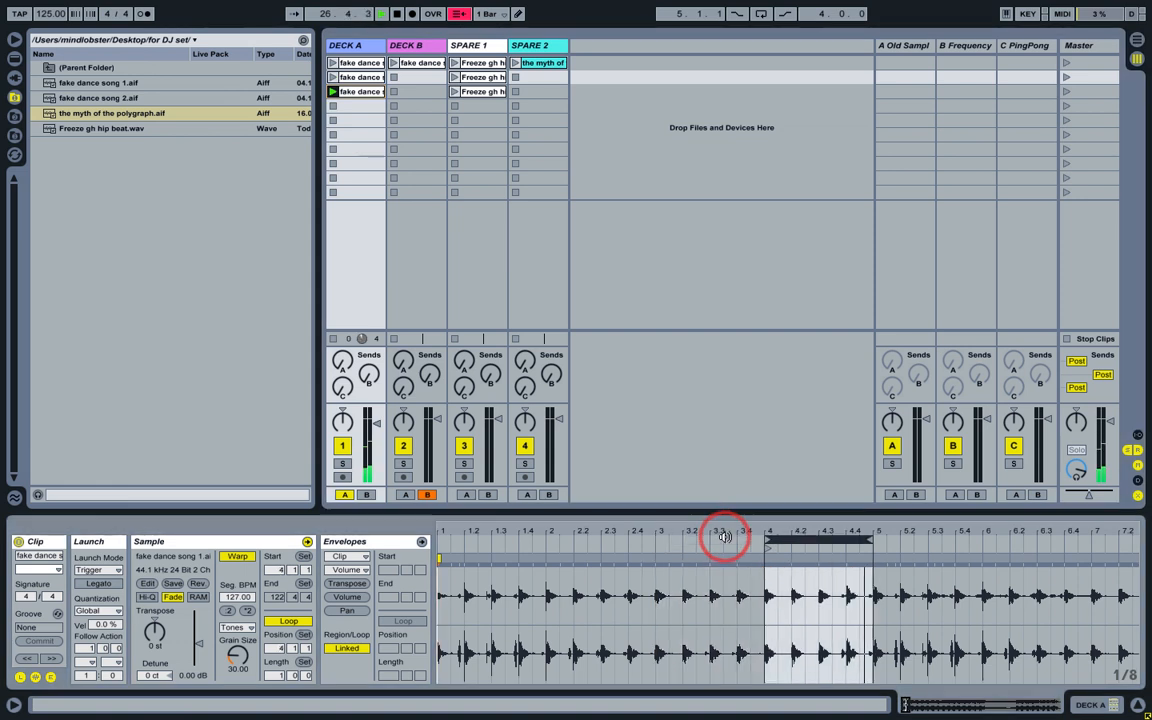
key(Up)
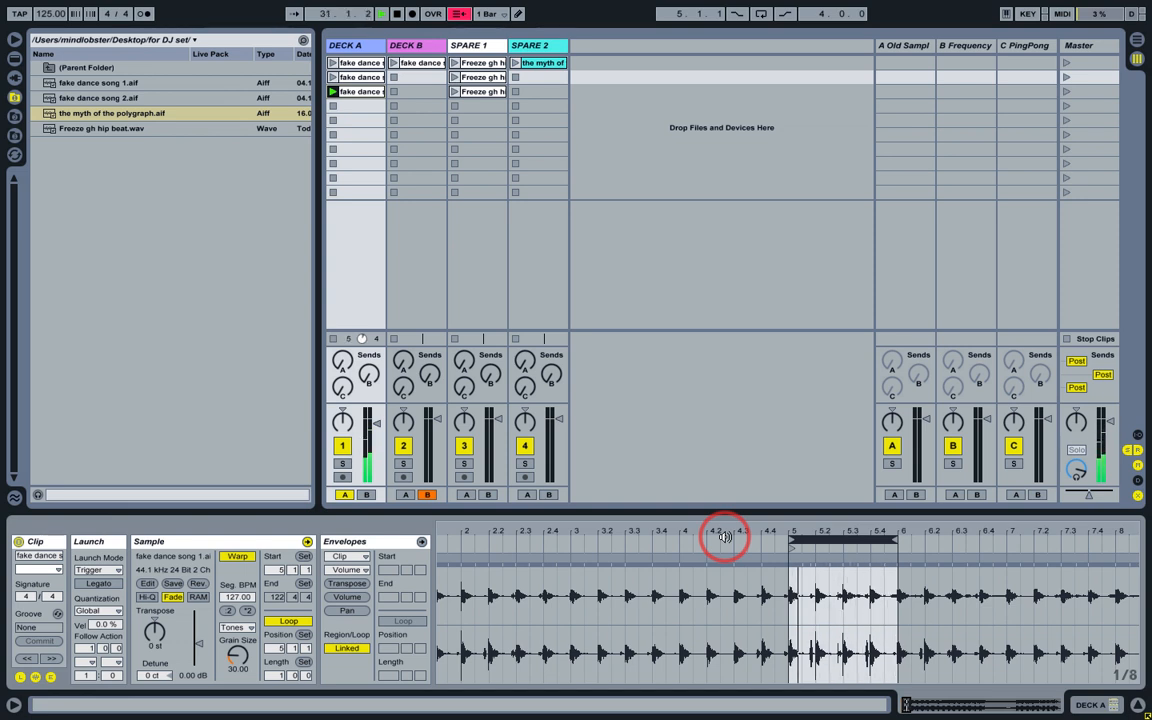
Duplicate DECK A's third clip into the fourth slot and launch the copy.
click(369, 96)
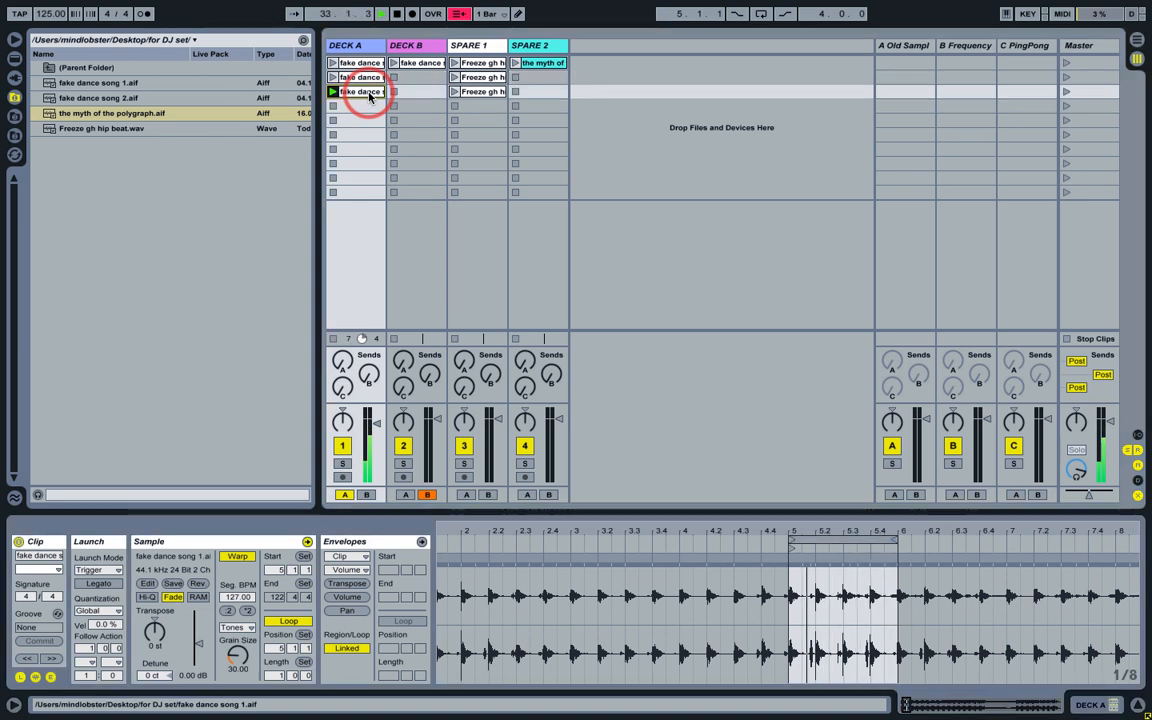
key(super+d)
click(332, 107)
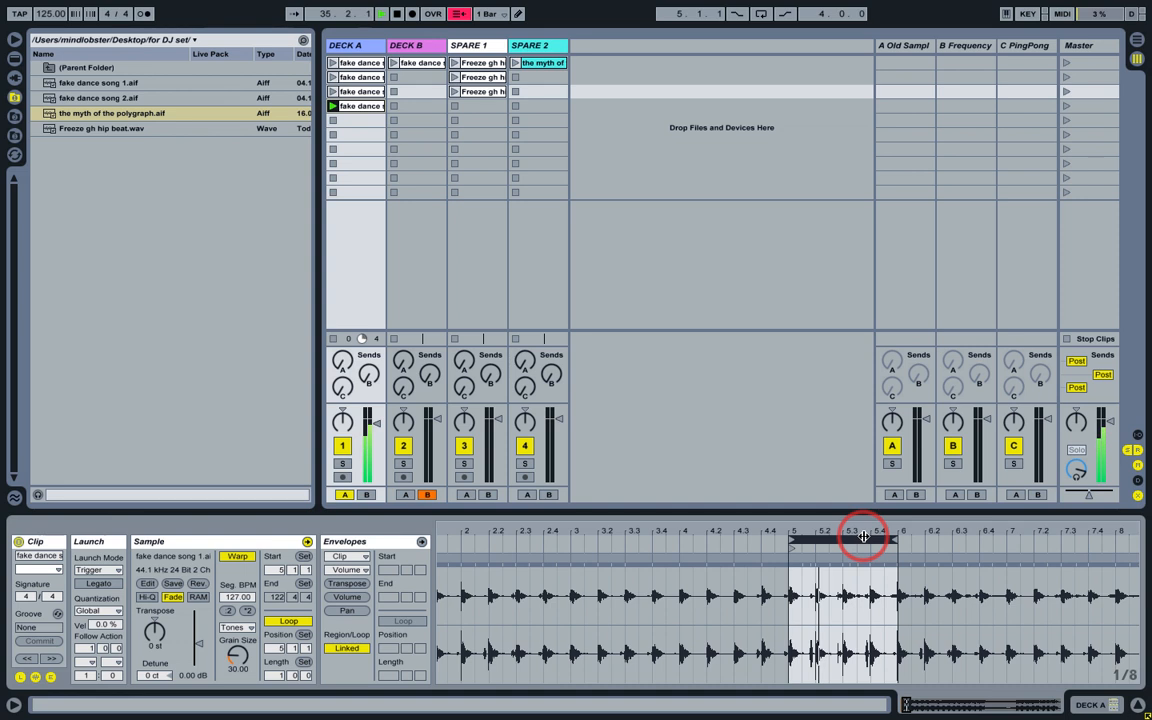
Move the one-bar loop of DECK A's fourth clip forward bar by bar until it starts at bar 25.
key(Up)
key(Up)
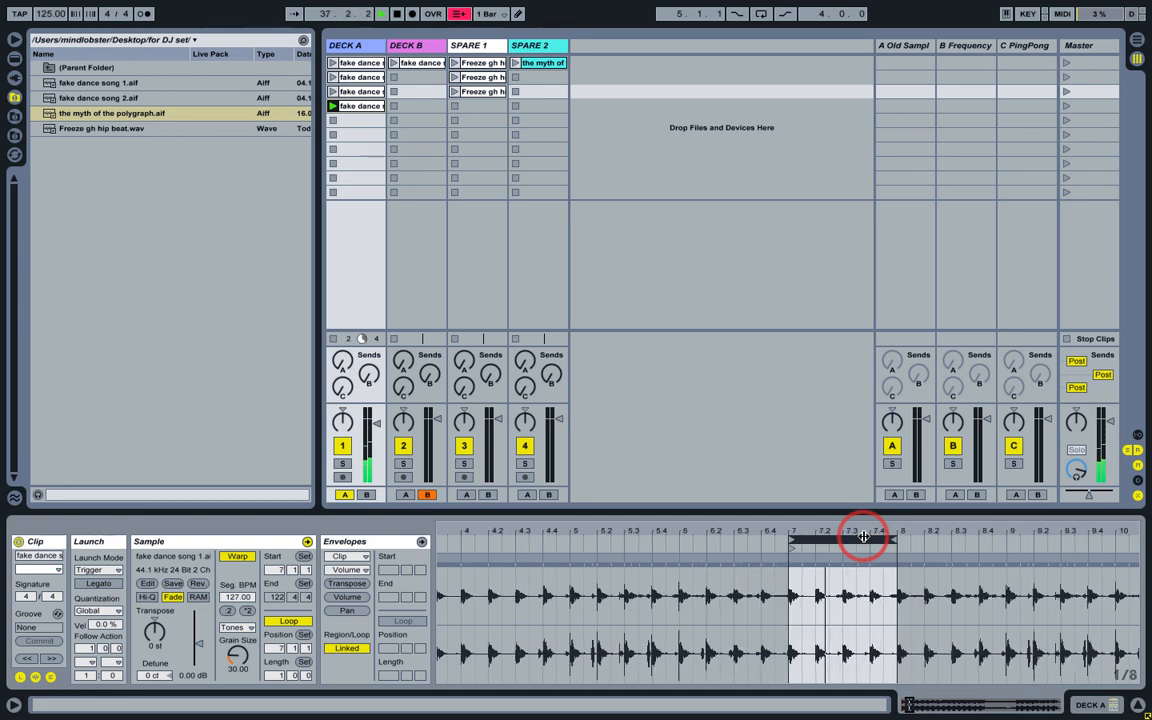
key(Up)
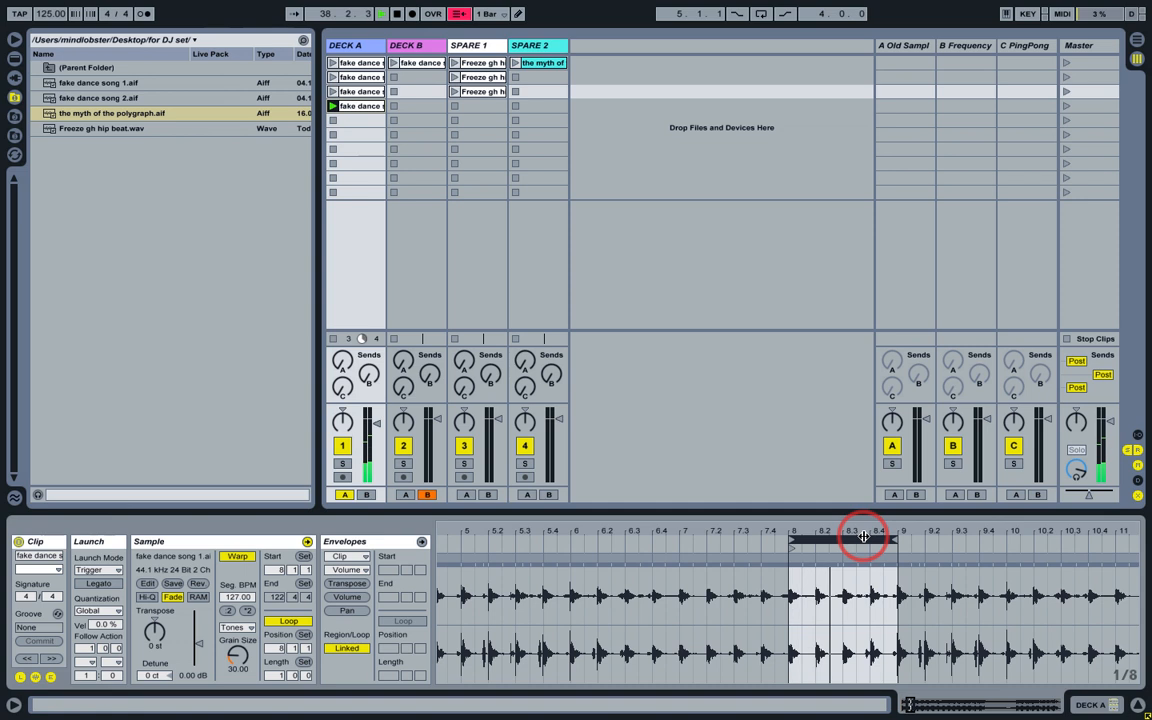
key(Up)
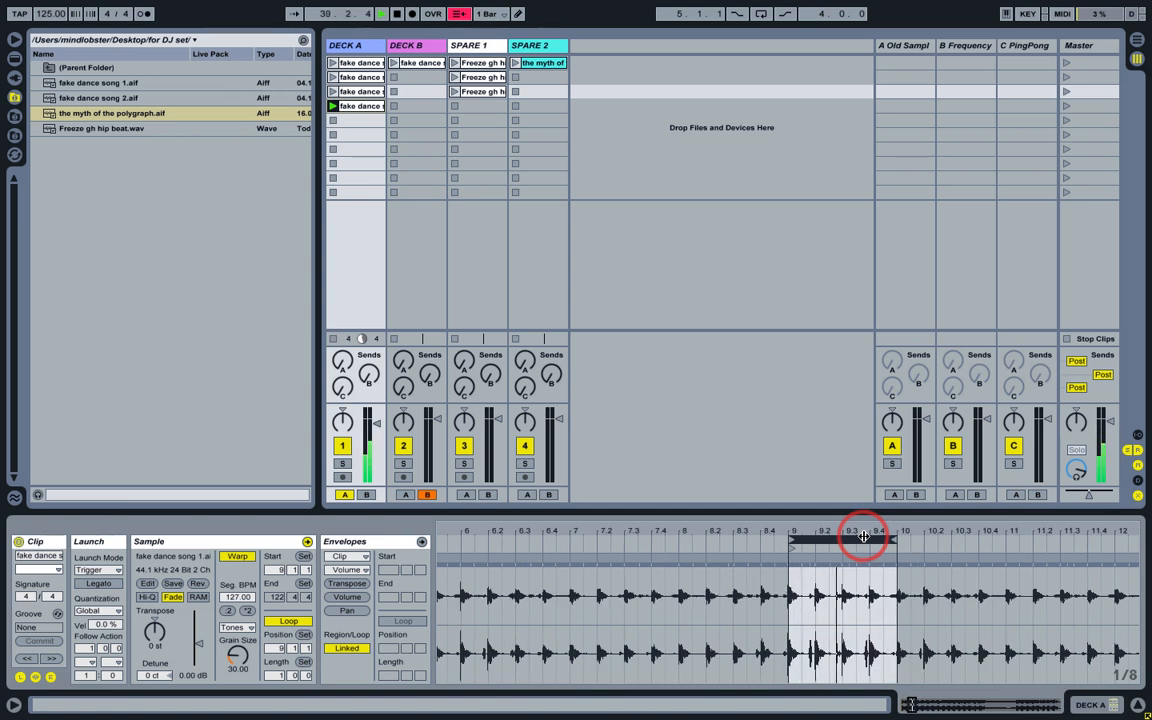
key(Up)
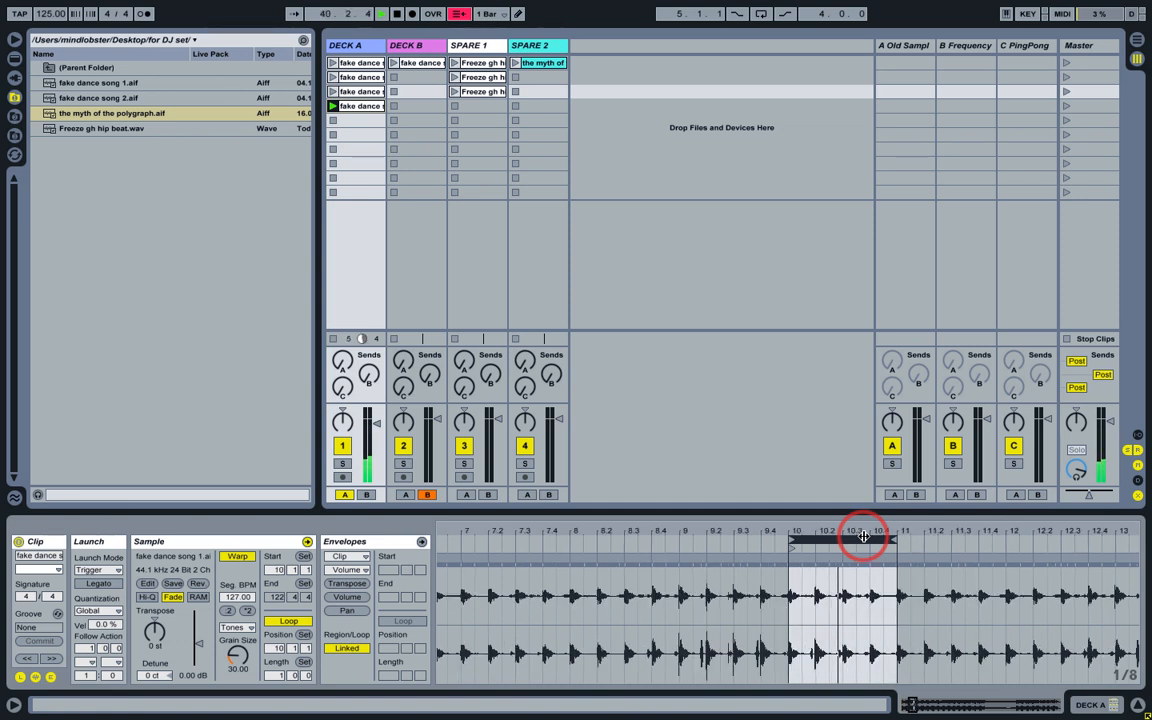
key(Up)
key(Up)
key(Up)
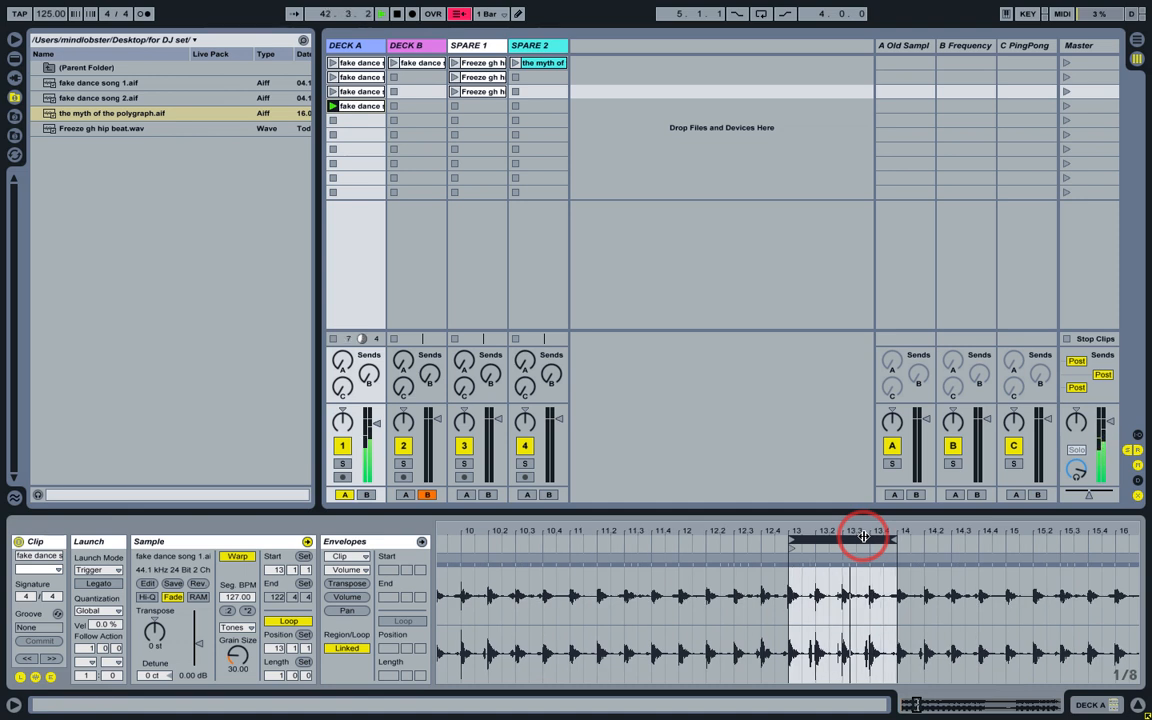
key(Up)
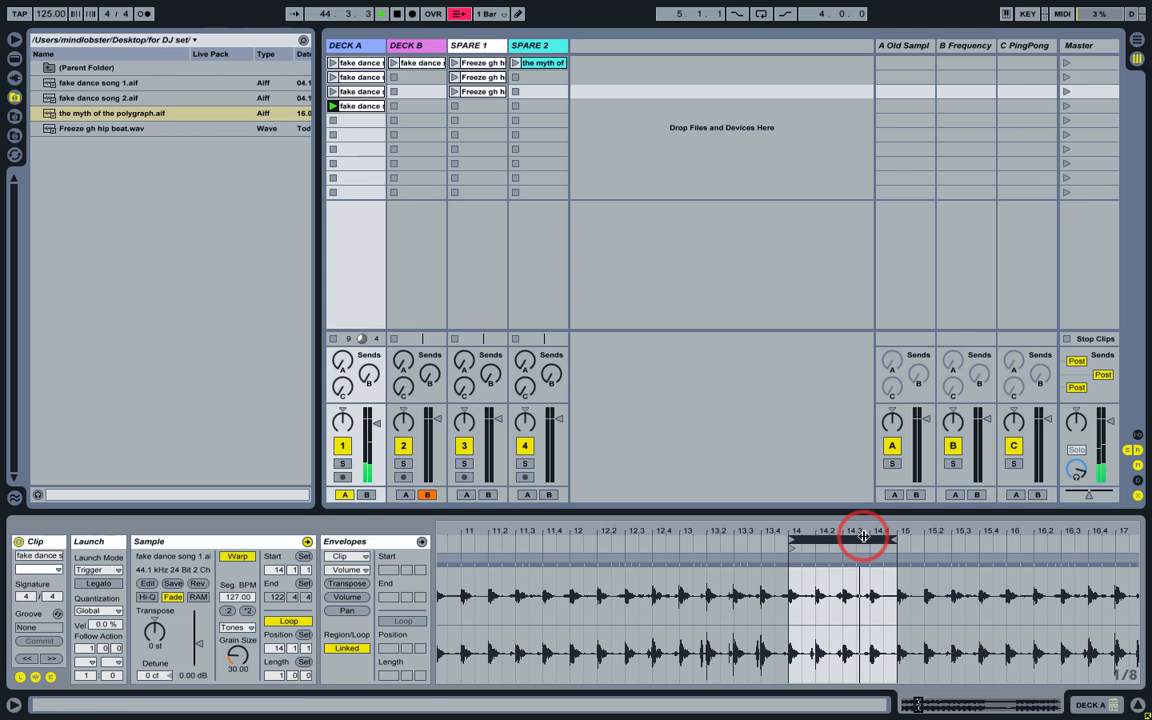
key(Up)
key(Up)
key(Up)
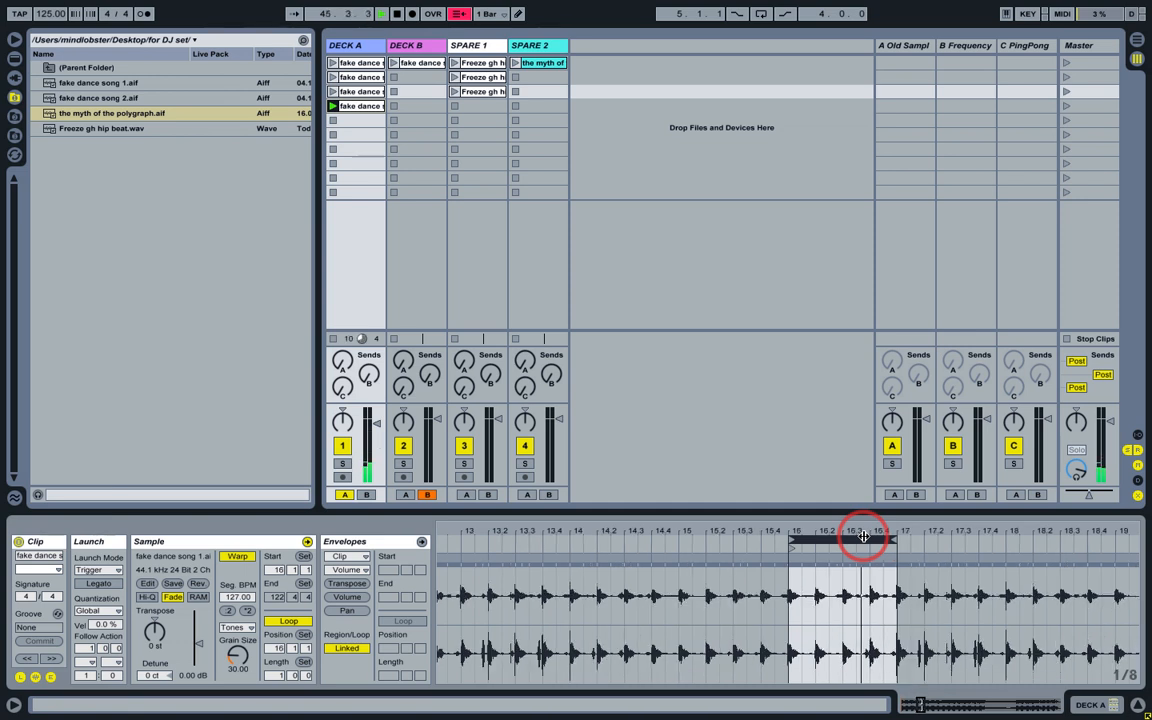
key(Up)
key(Up)
key(Up)
key(Up)
key(Up)
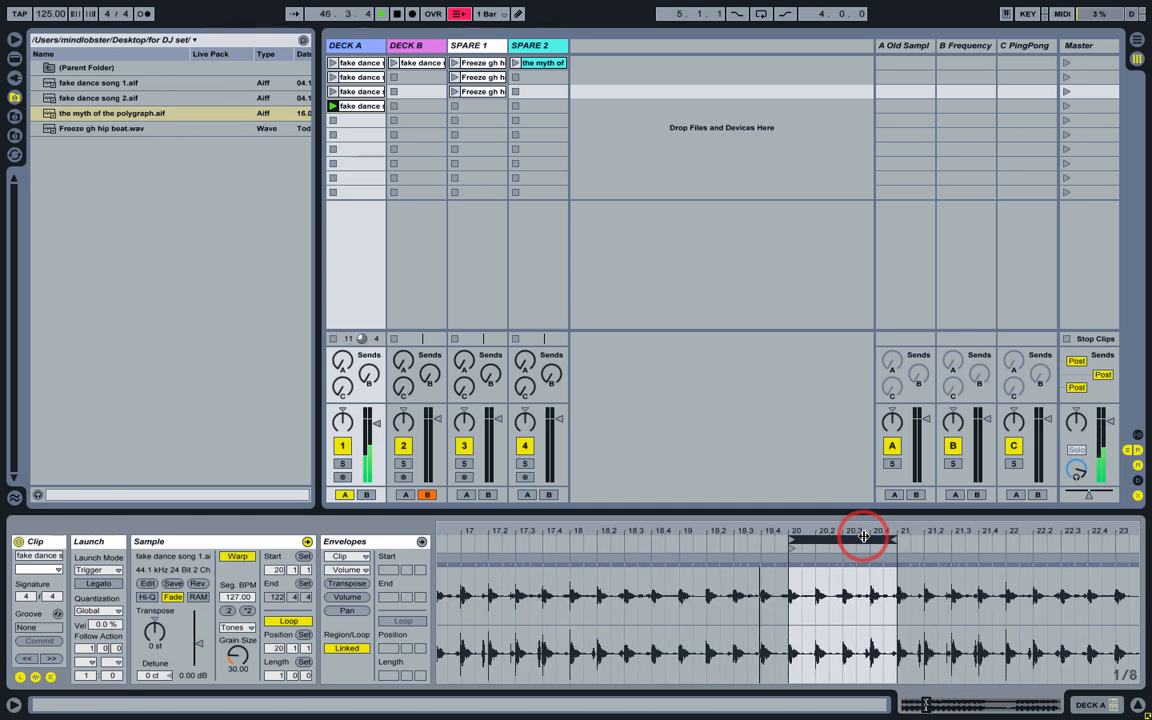
key(Up)
key(Up)
key(Up)
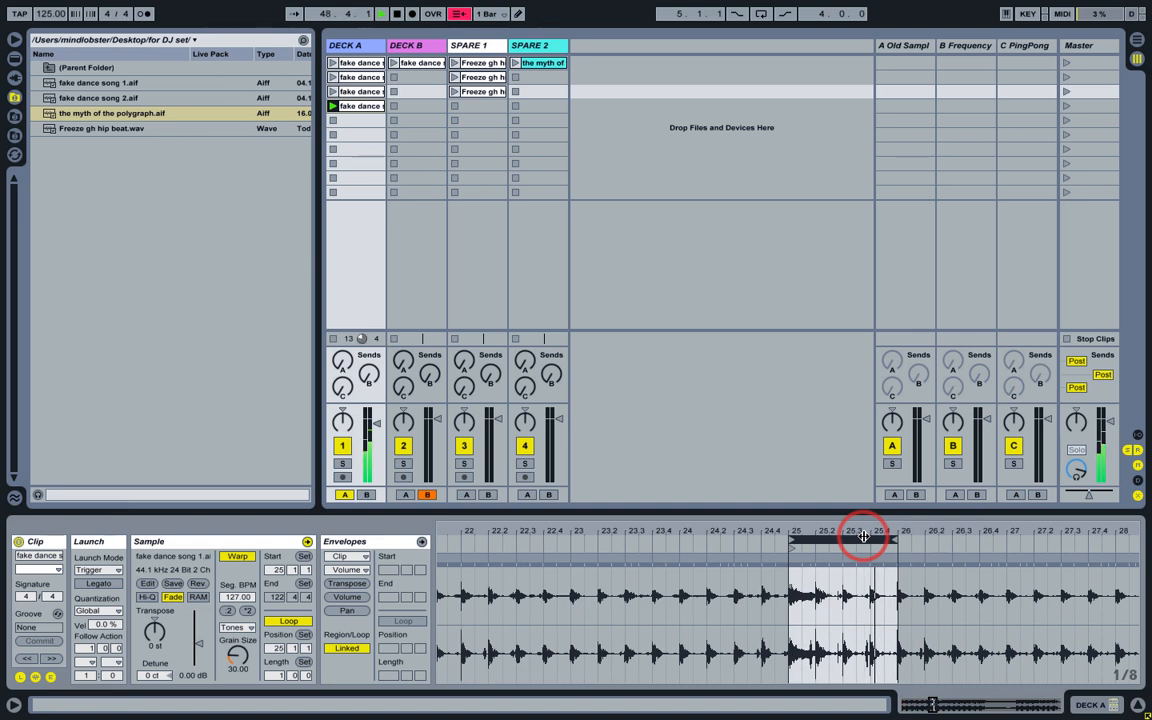
key(super+Up)
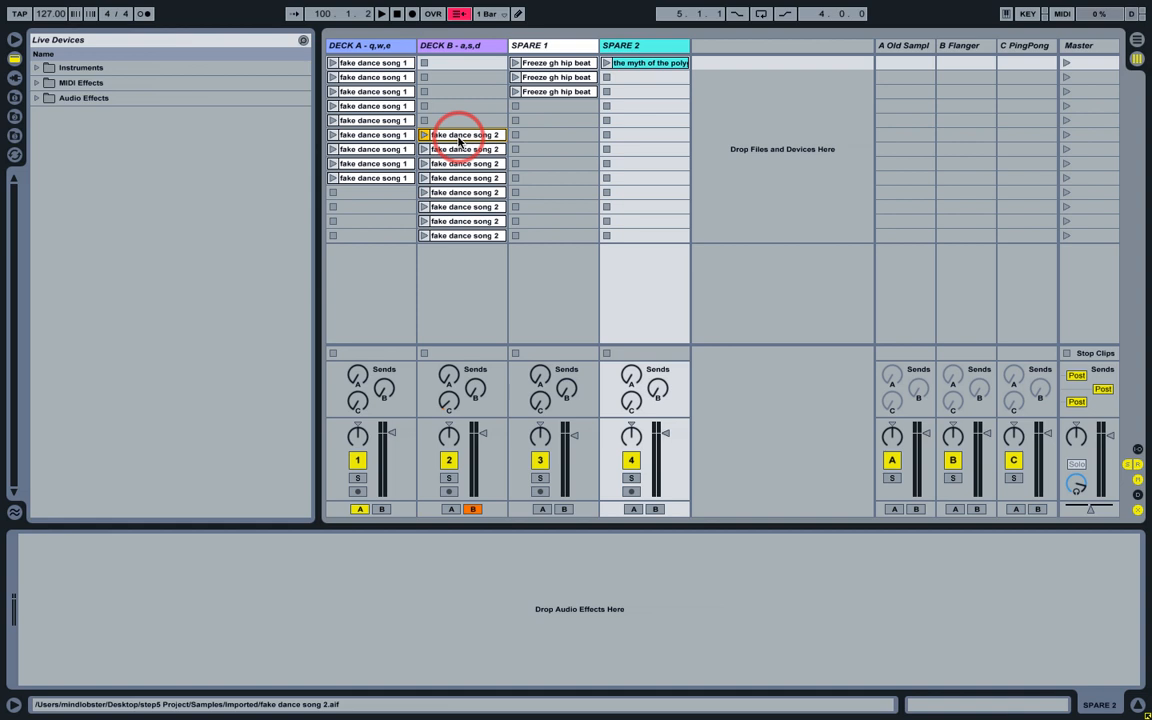
Go through DECK B's fake dance song 2 clips from first to last and compare their loop positions.
click(460, 142)
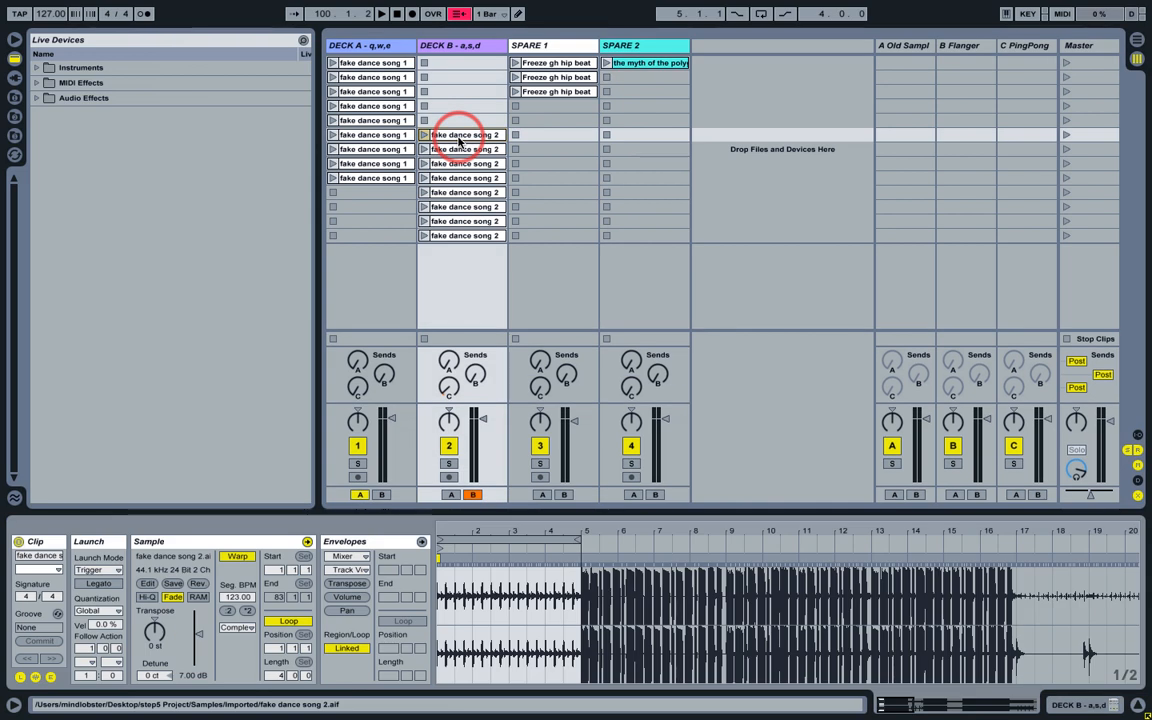
key(Down)
key(Down)
key(Down)
key(Down)
key(Down)
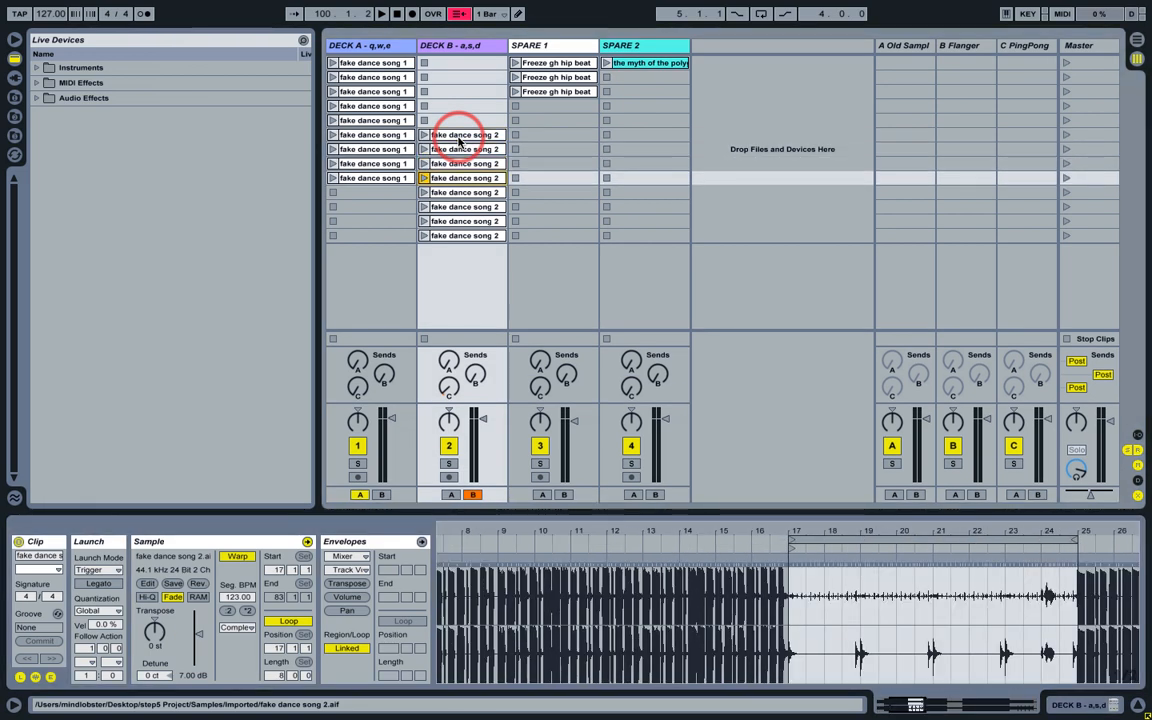
key(Down)
key(Down)
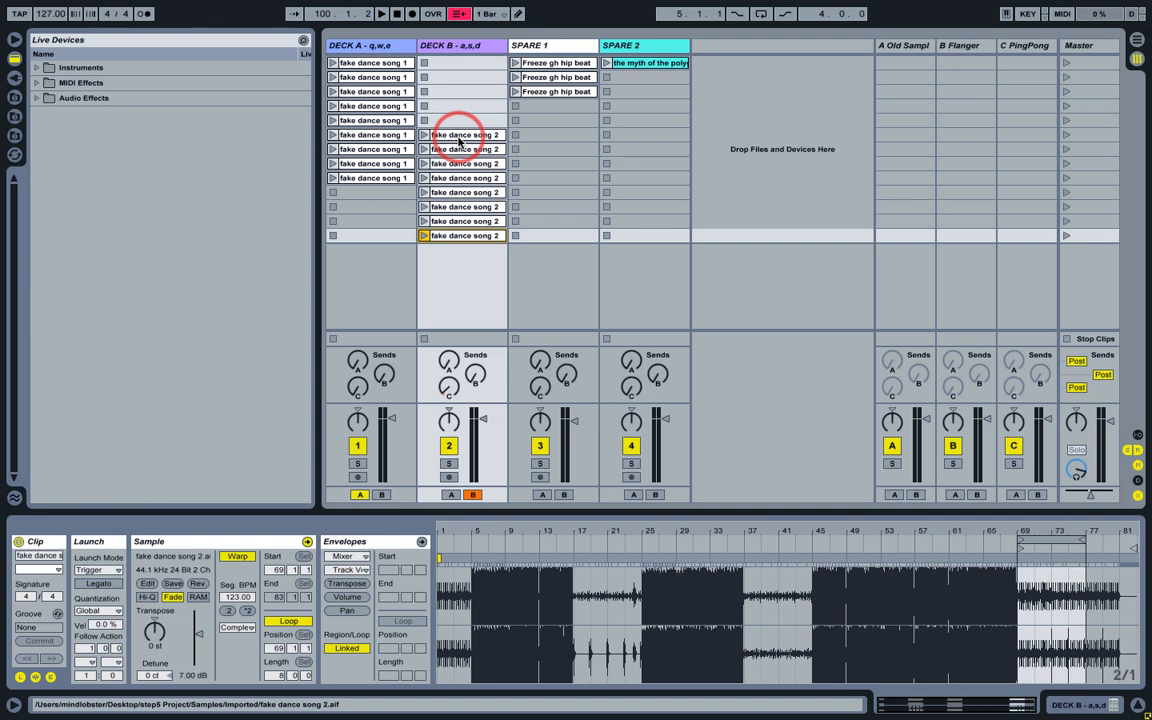
Review the key mappings for DECK A, DECK B and the Master track's effects, and check the MIDI mappings.
key(super+k)
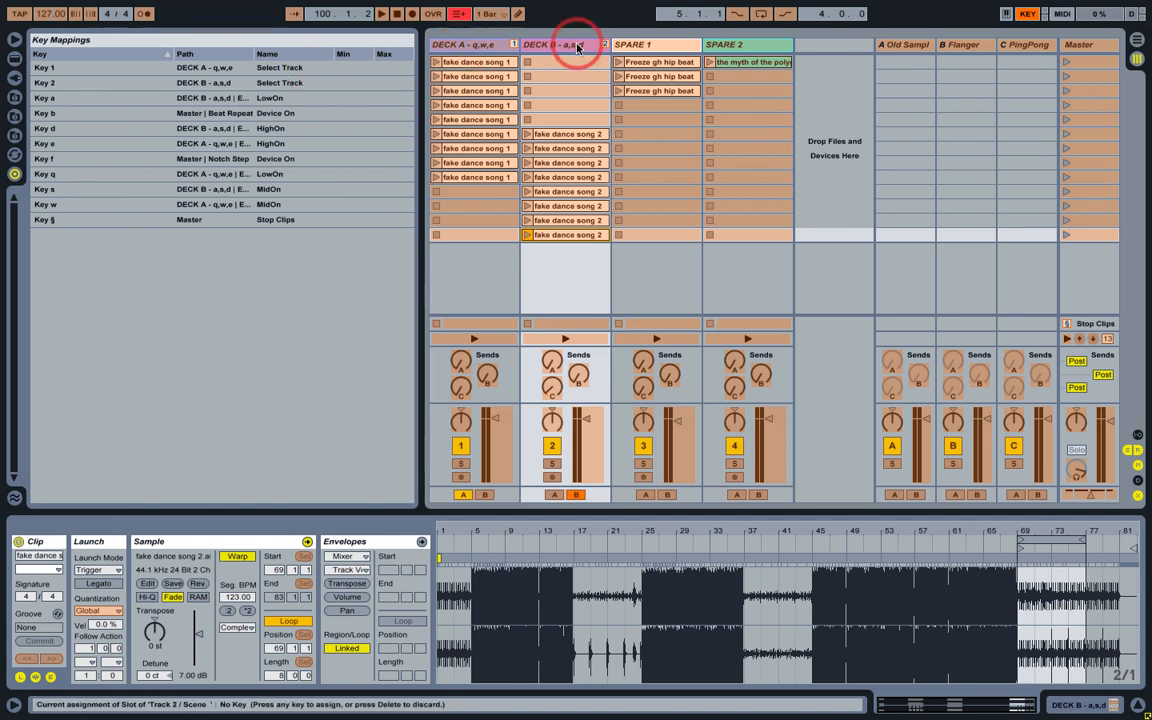
click(470, 45)
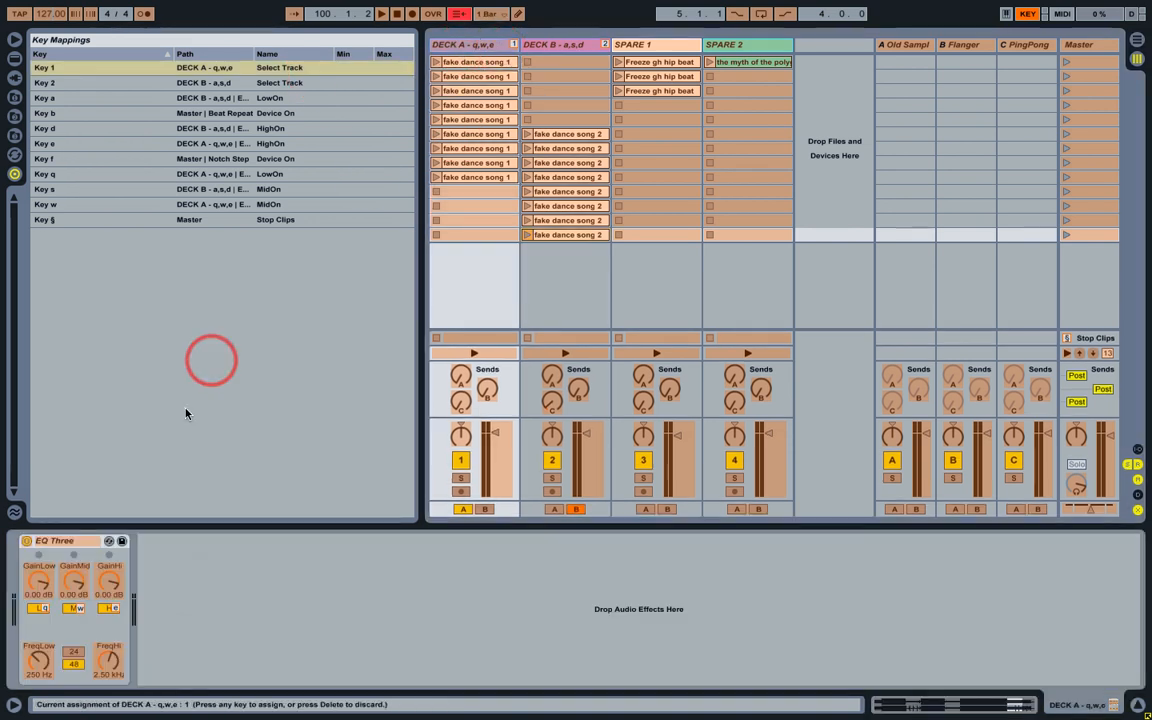
click(565, 47)
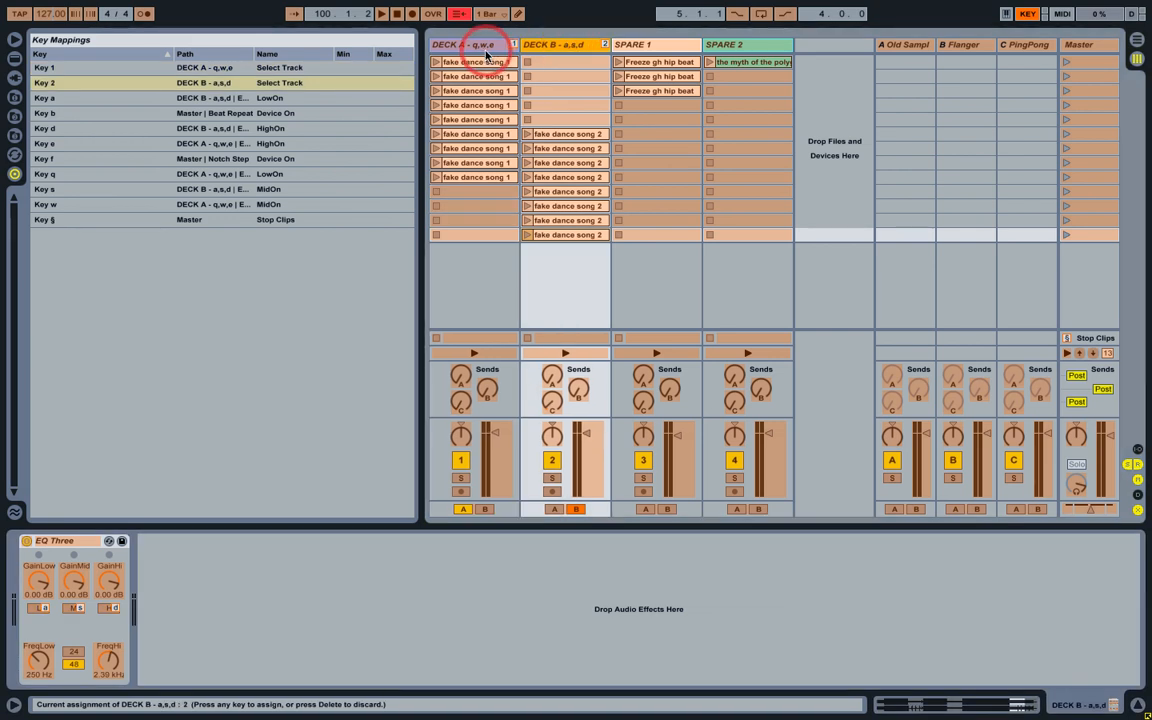
click(1085, 45)
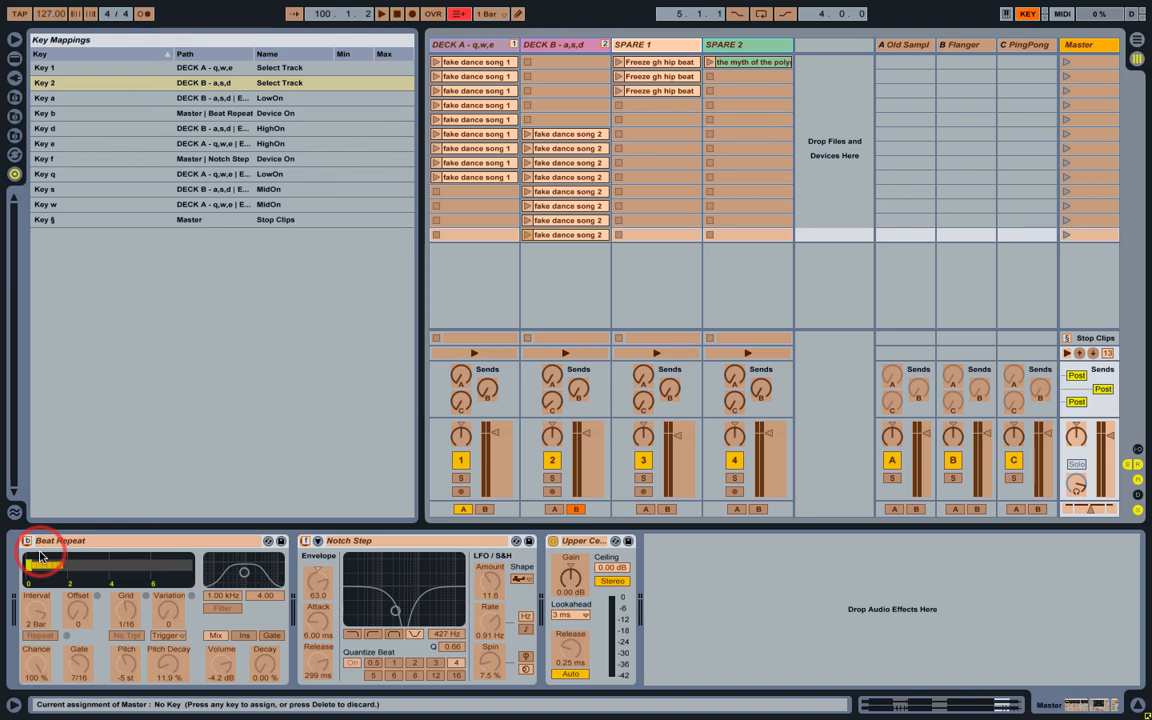
key(ctrl+m)
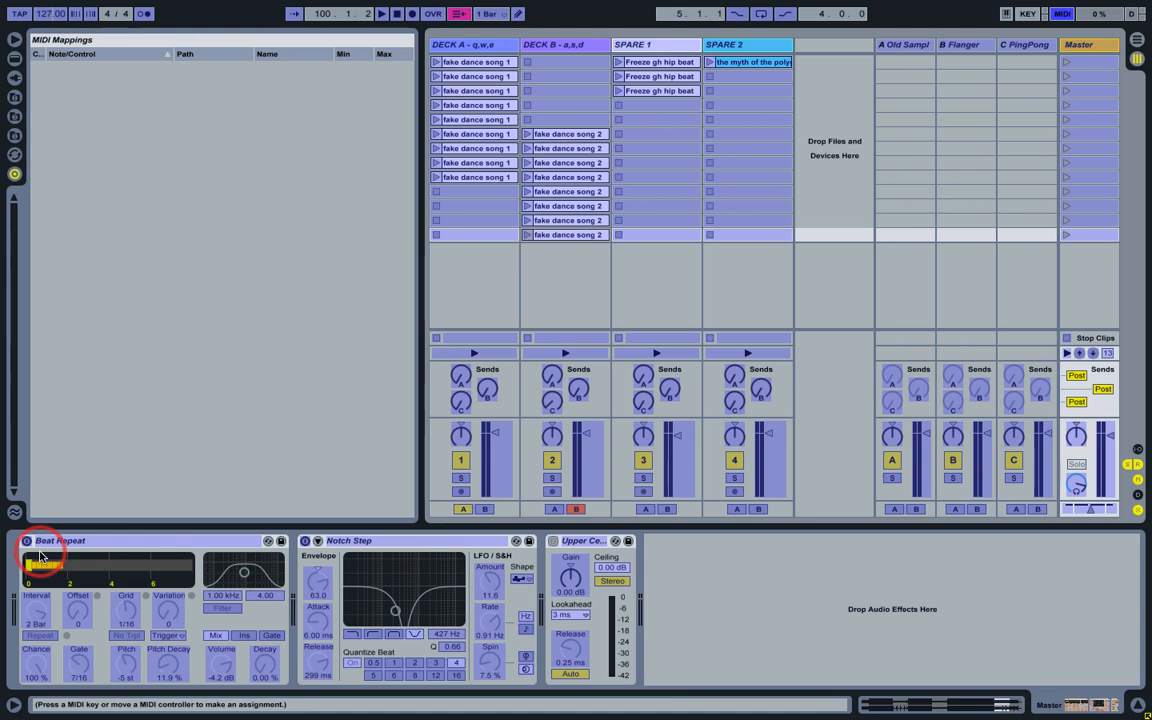
key(ctrl+m)
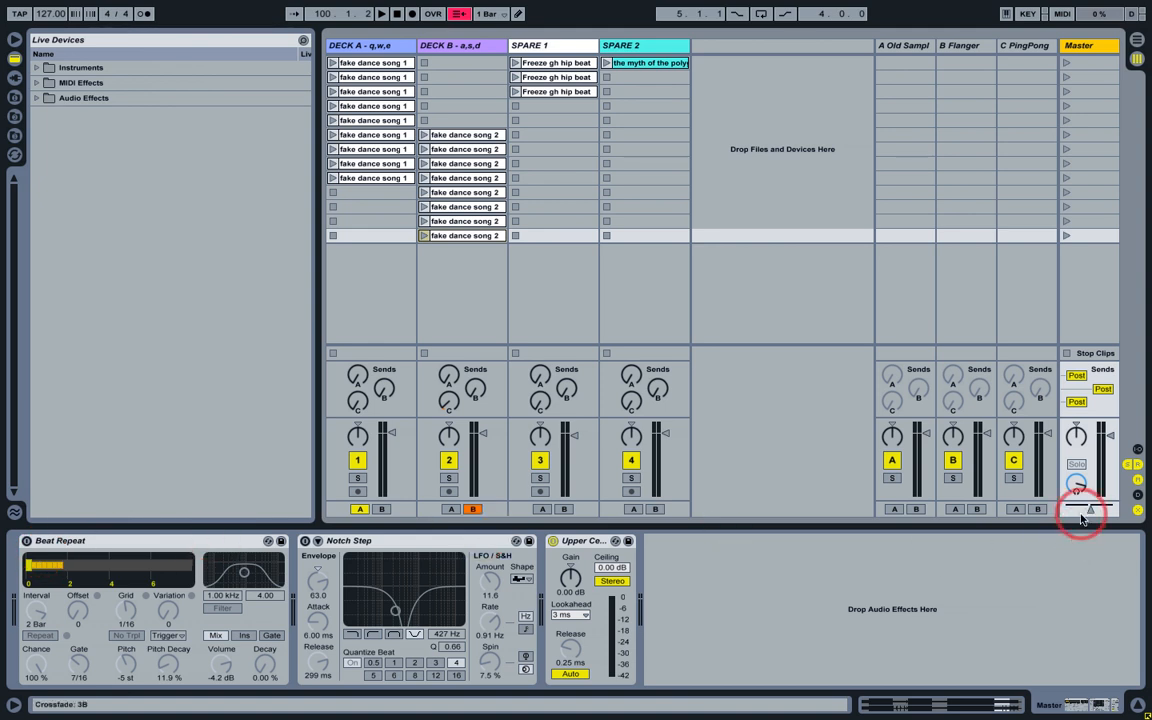
Map the Master crossfader to MIDI CC 15 on channel 1.
drag(1082, 519, 1090, 512)
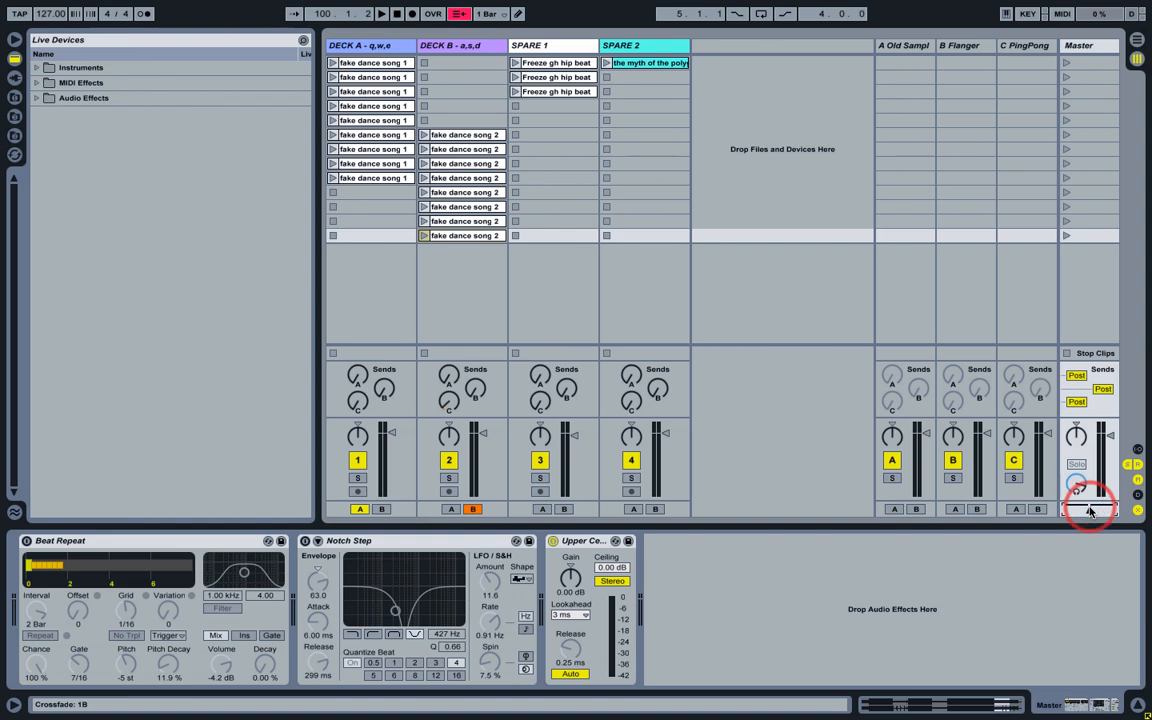
key(ctrl+m)
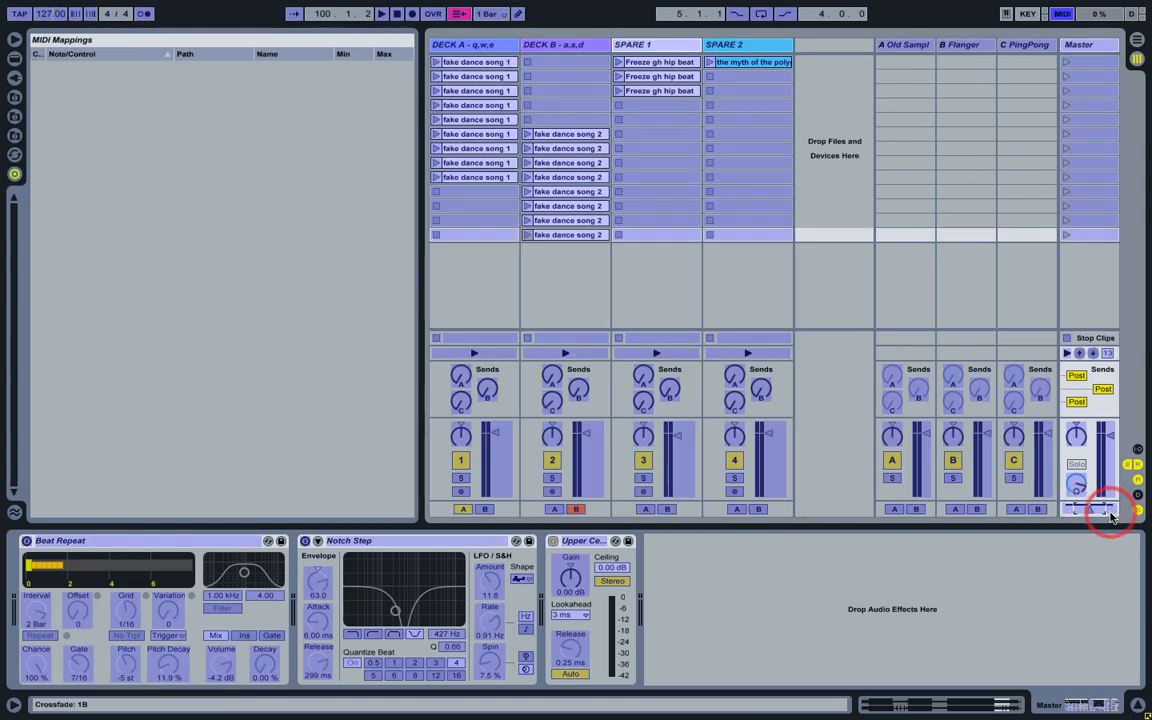
key(ctrl+k)
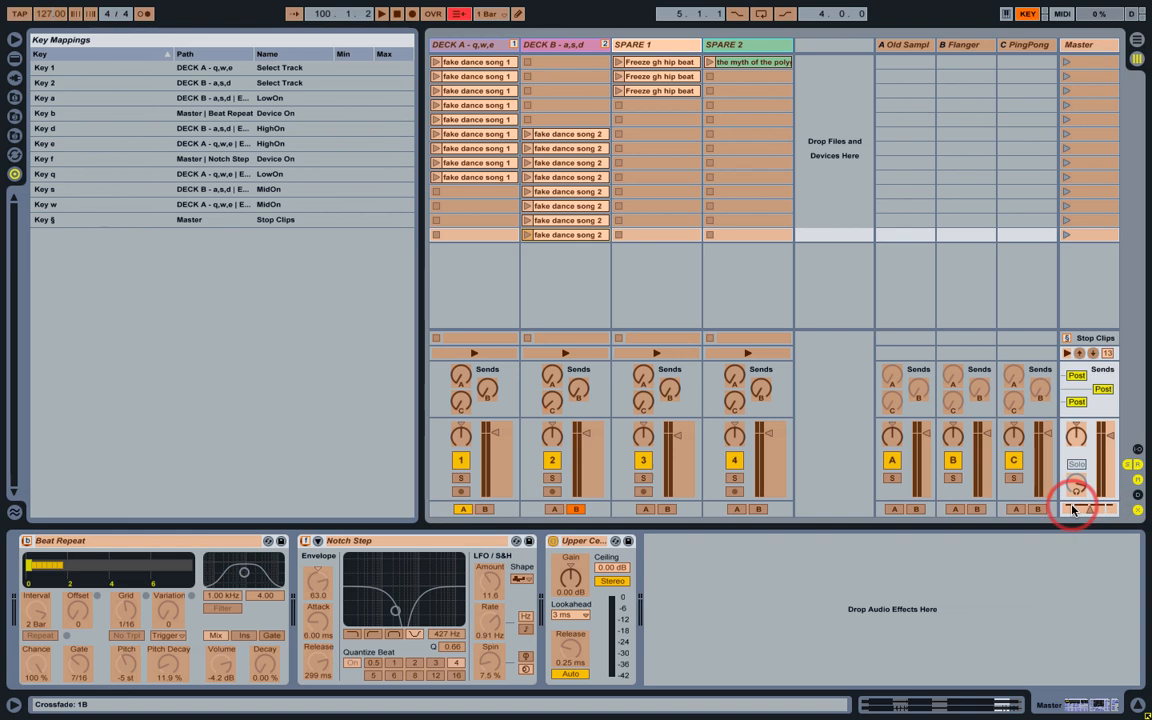
key(ctrl+m)
click(1092, 512)
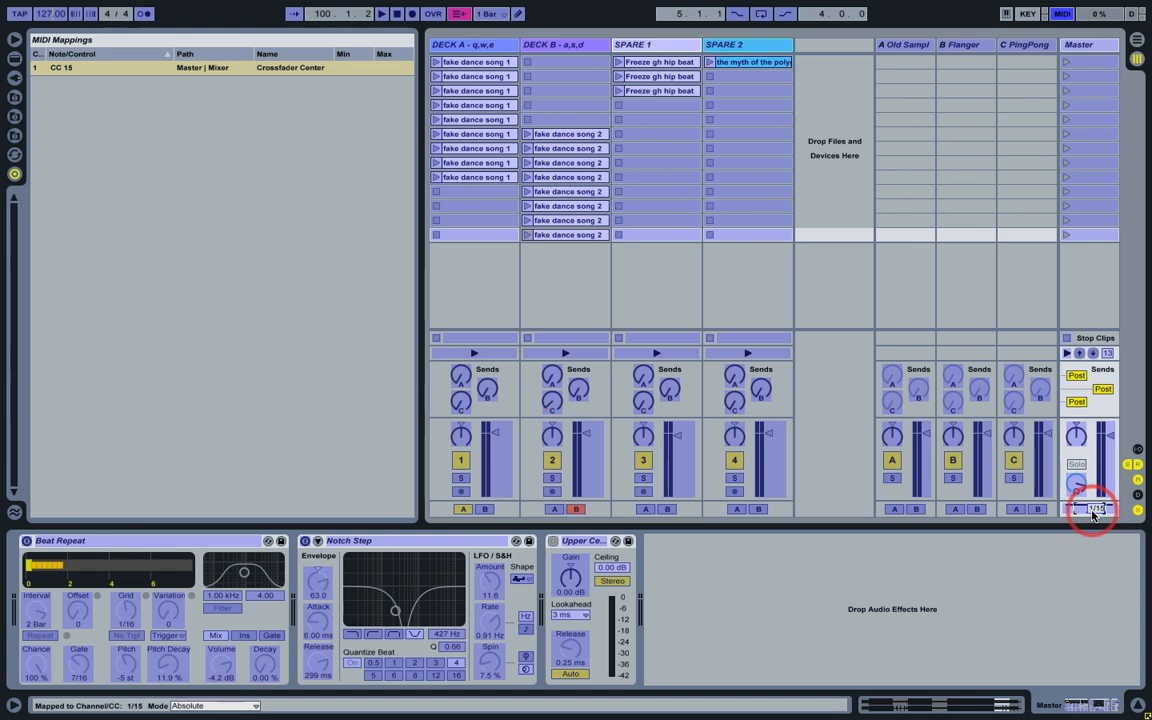
key(ctrl+m)
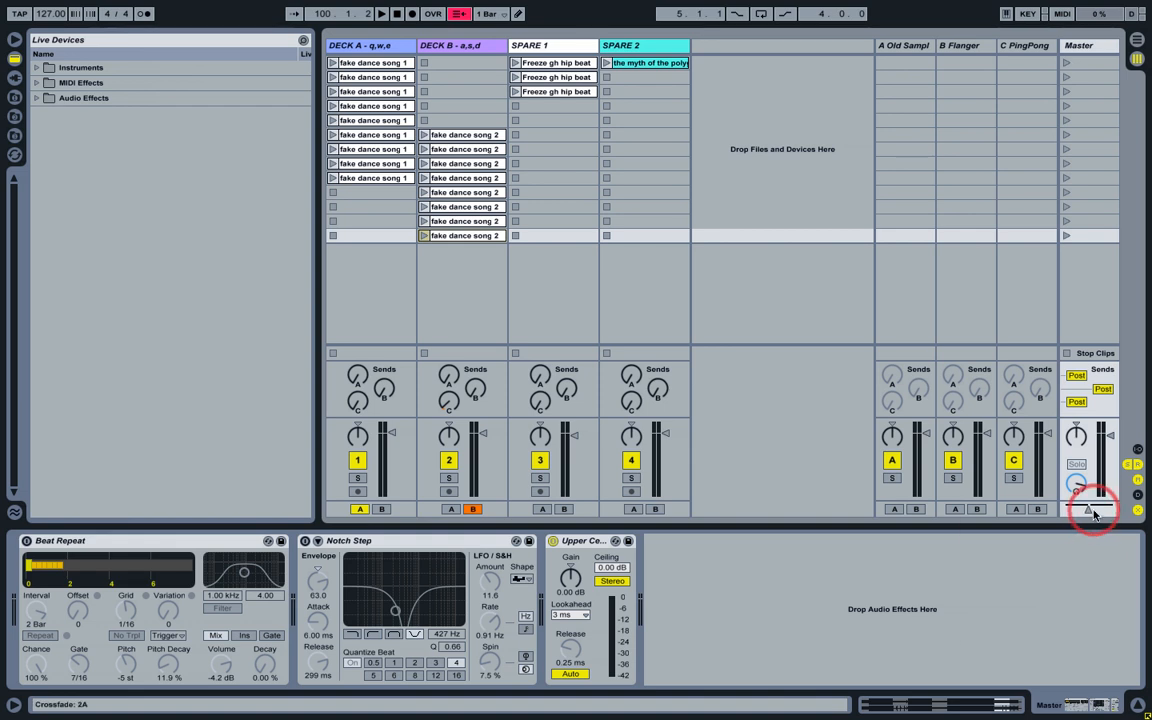
Check the crossfader curve options, set the crossfader fully to the B side and launch DECK B's last clip.
right_click(1094, 515)
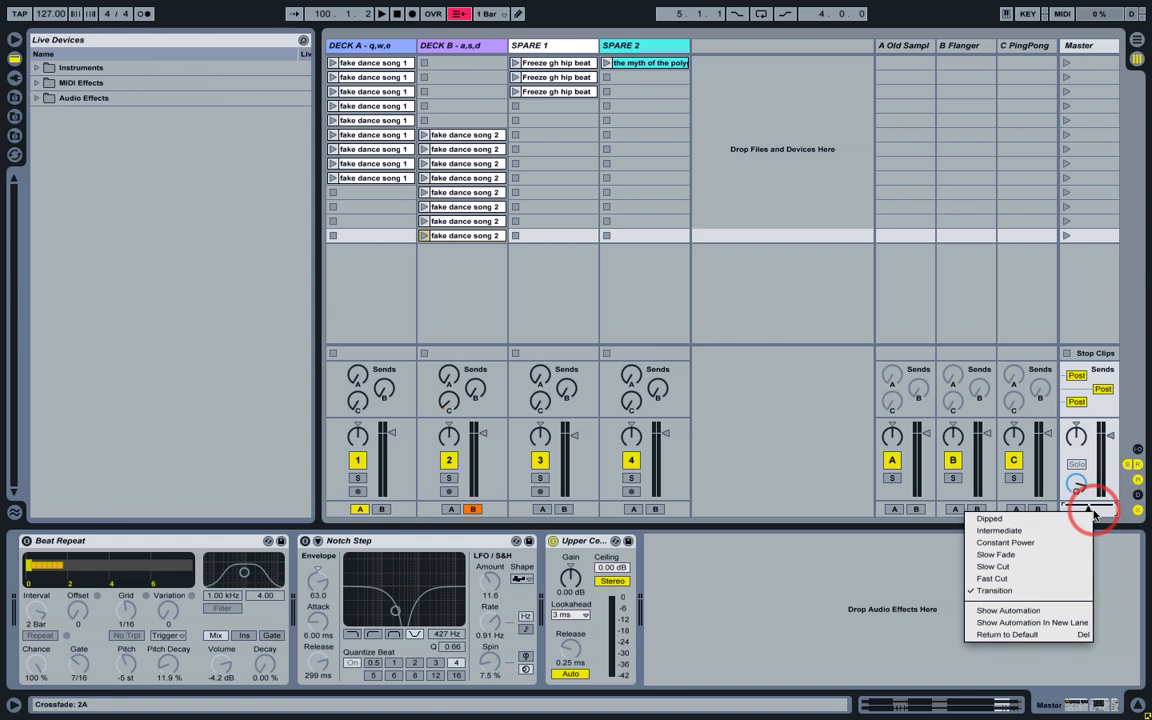
click(1100, 515)
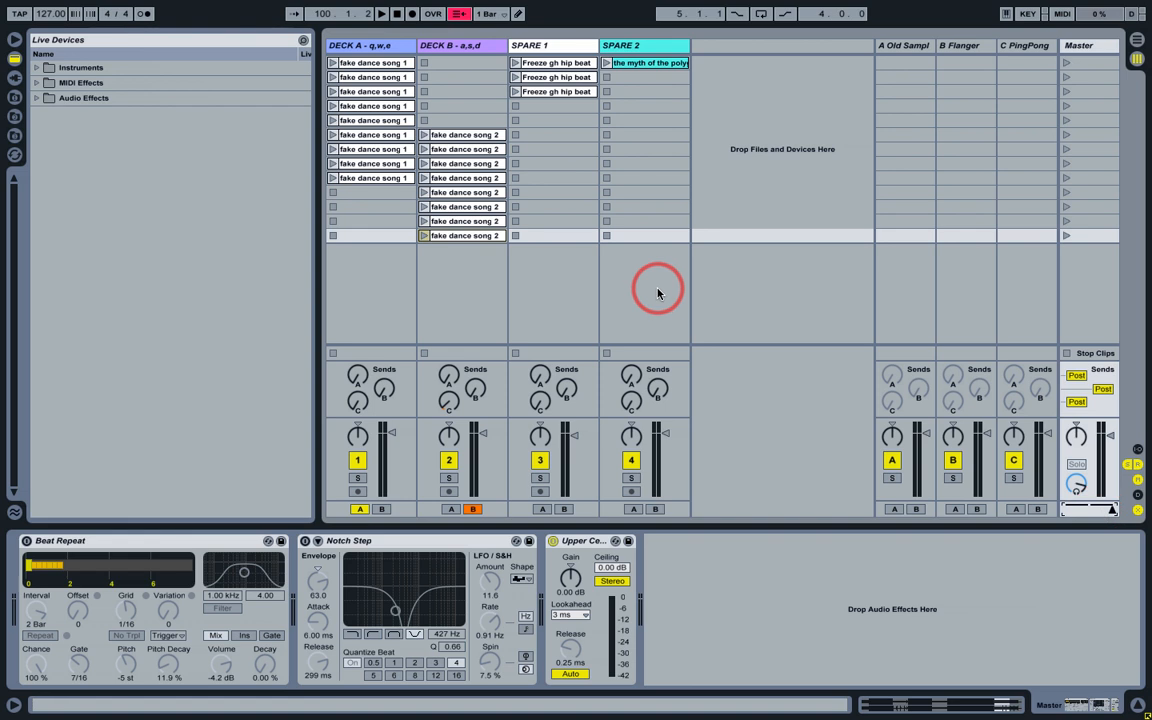
click(424, 236)
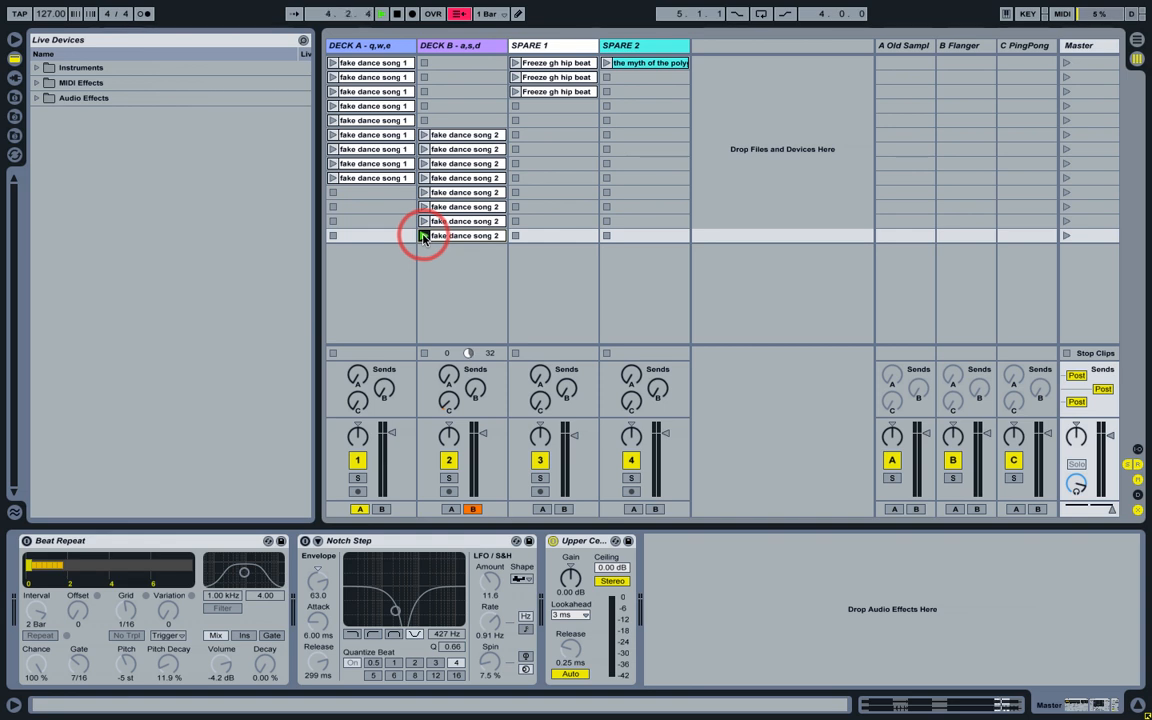
Turn on the low, mid and high bands of DECK B's EQ Three using their mapped keys.
click(441, 46)
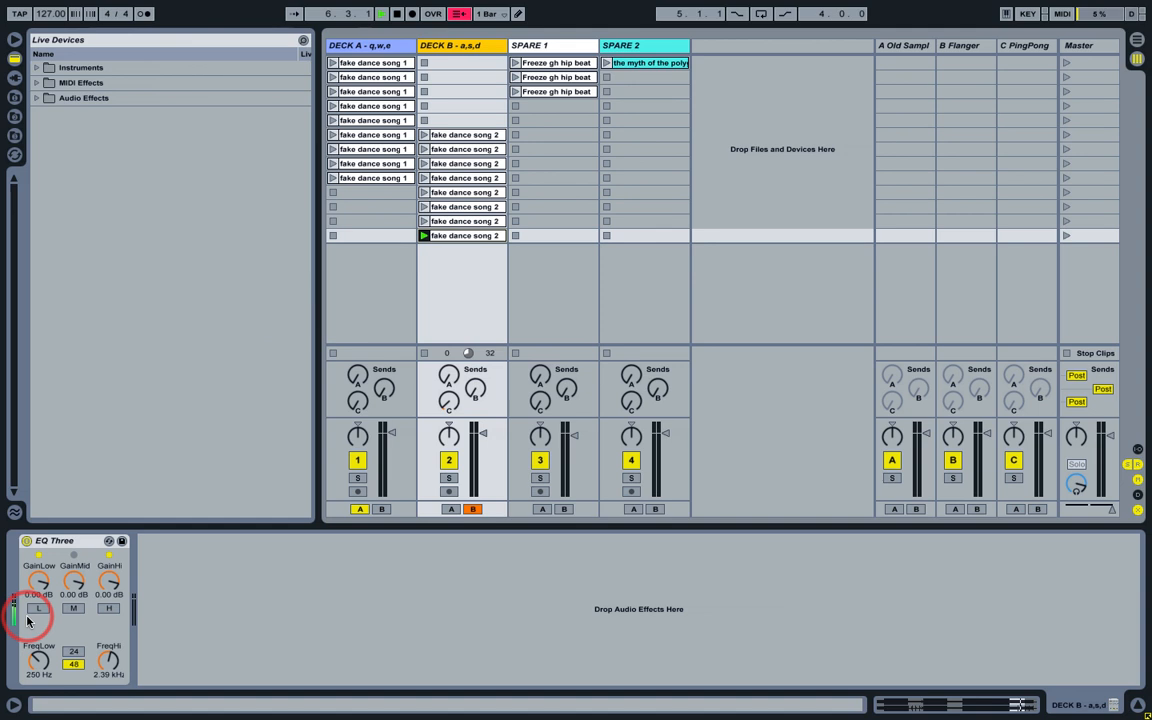
key(a)
key(s)
key(d)
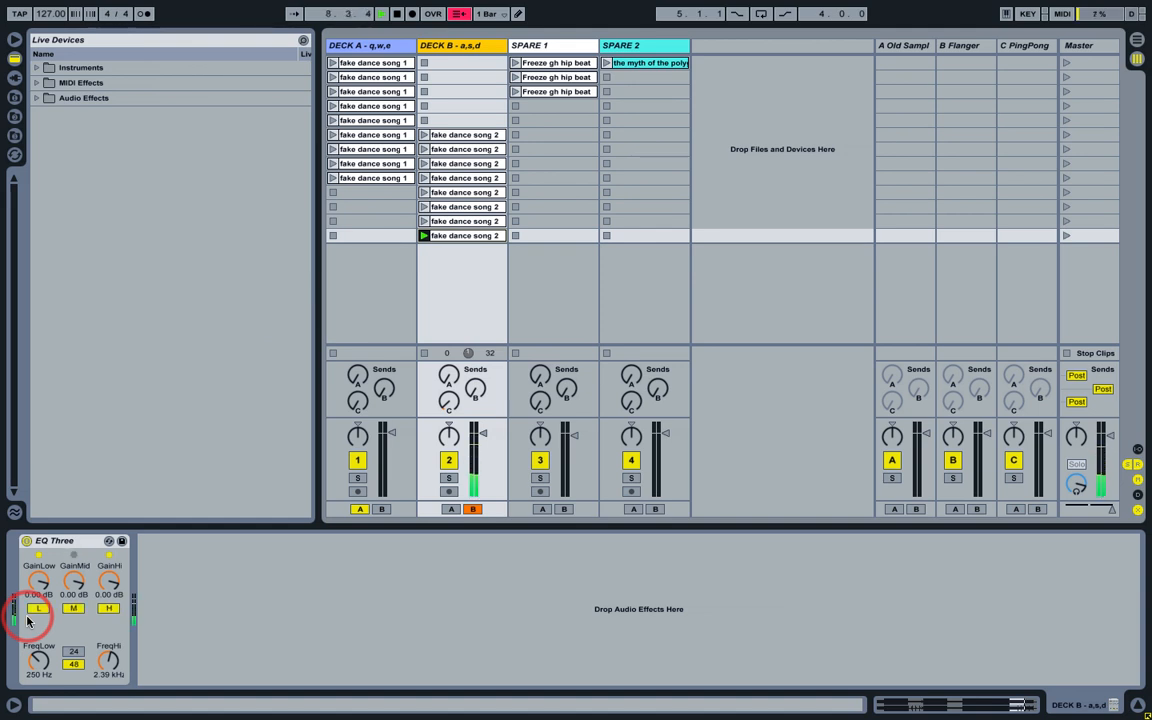
Show DECK A's EQ Three and launch DECK A's first clip alongside the playing DECK B clip.
click(368, 45)
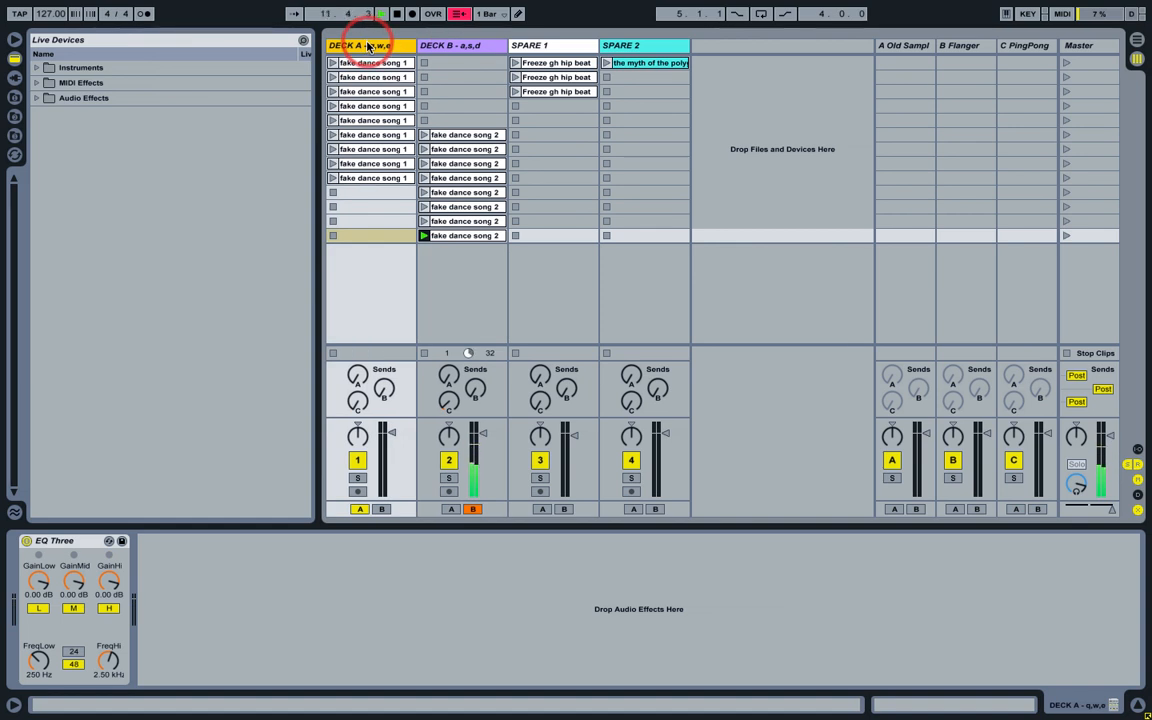
click(333, 63)
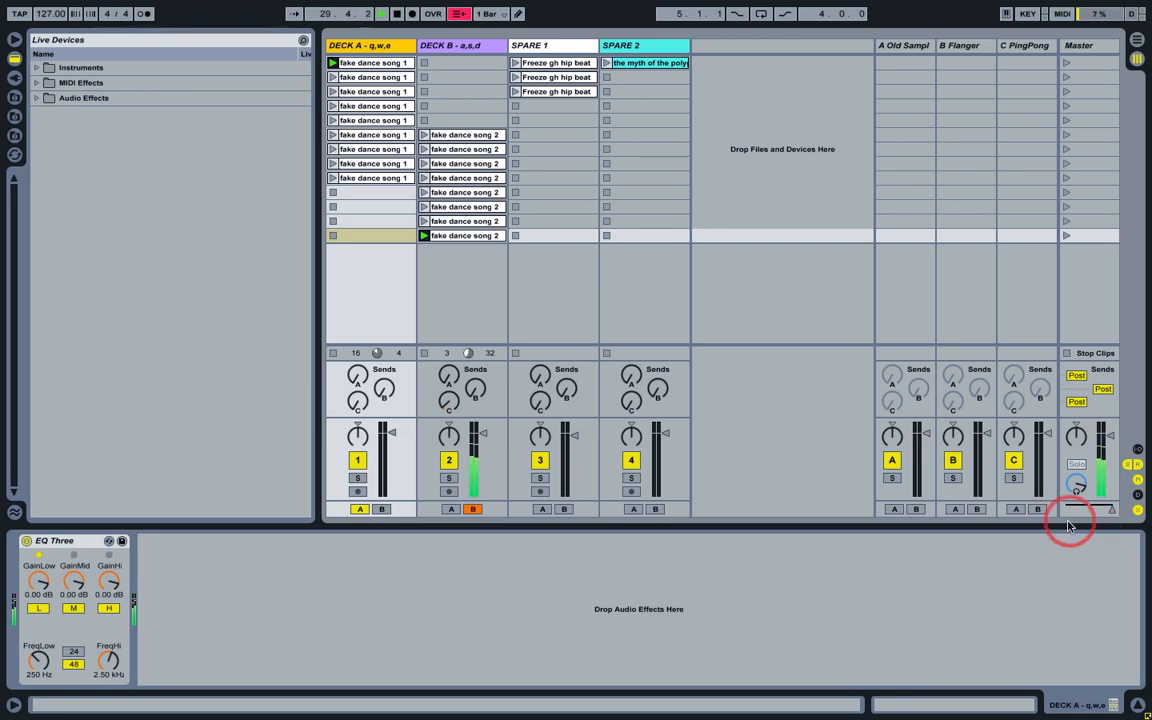
Show DECK B's EQ Three and turn off its low and mid bands.
click(481, 48)
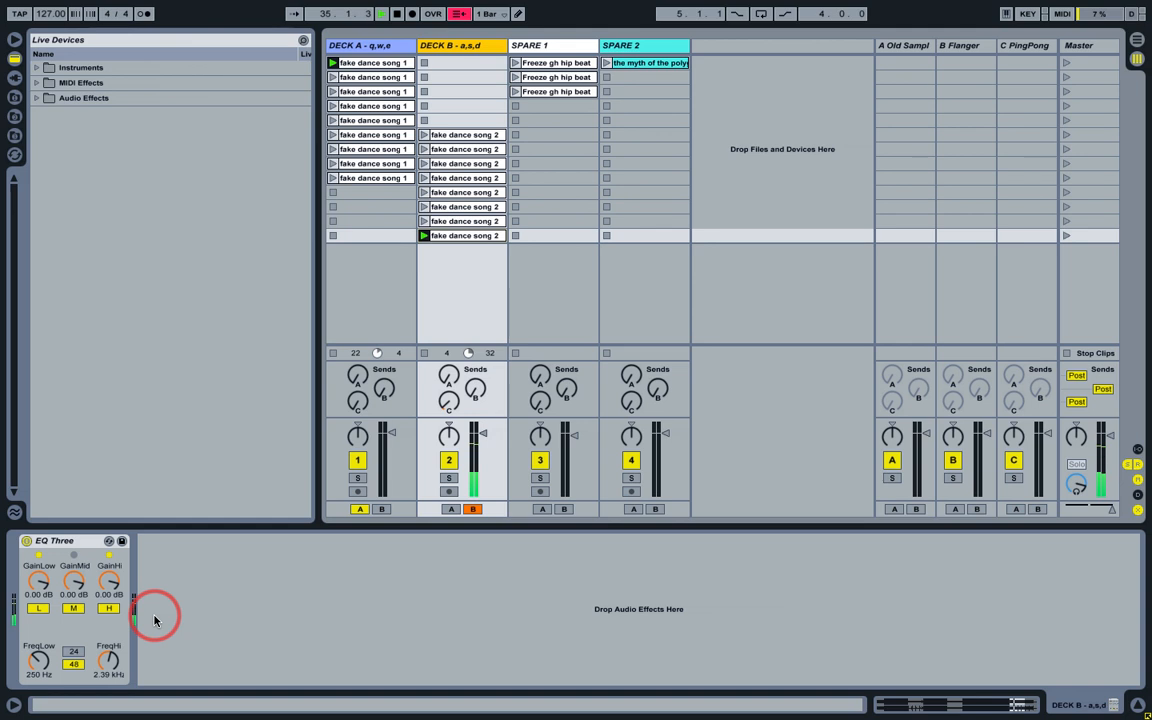
key(a)
key(s)
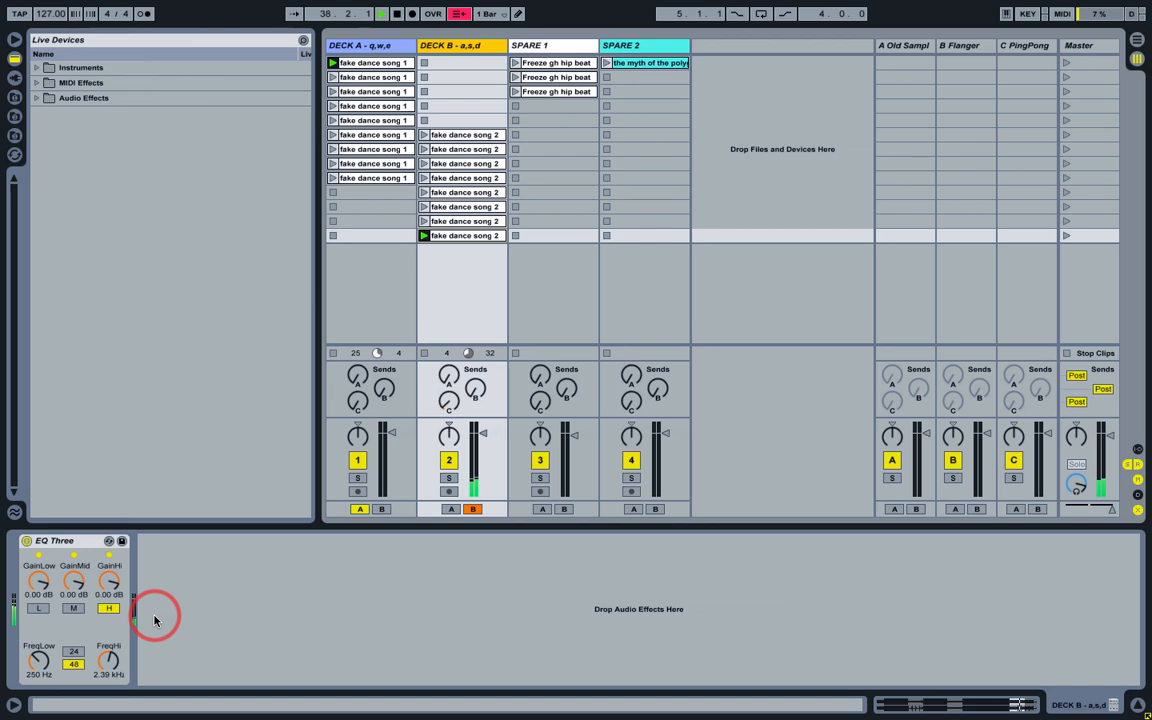
Show DECK A's EQ Three and turn off its mid and high bands, leaving only the low band on.
key(Left)
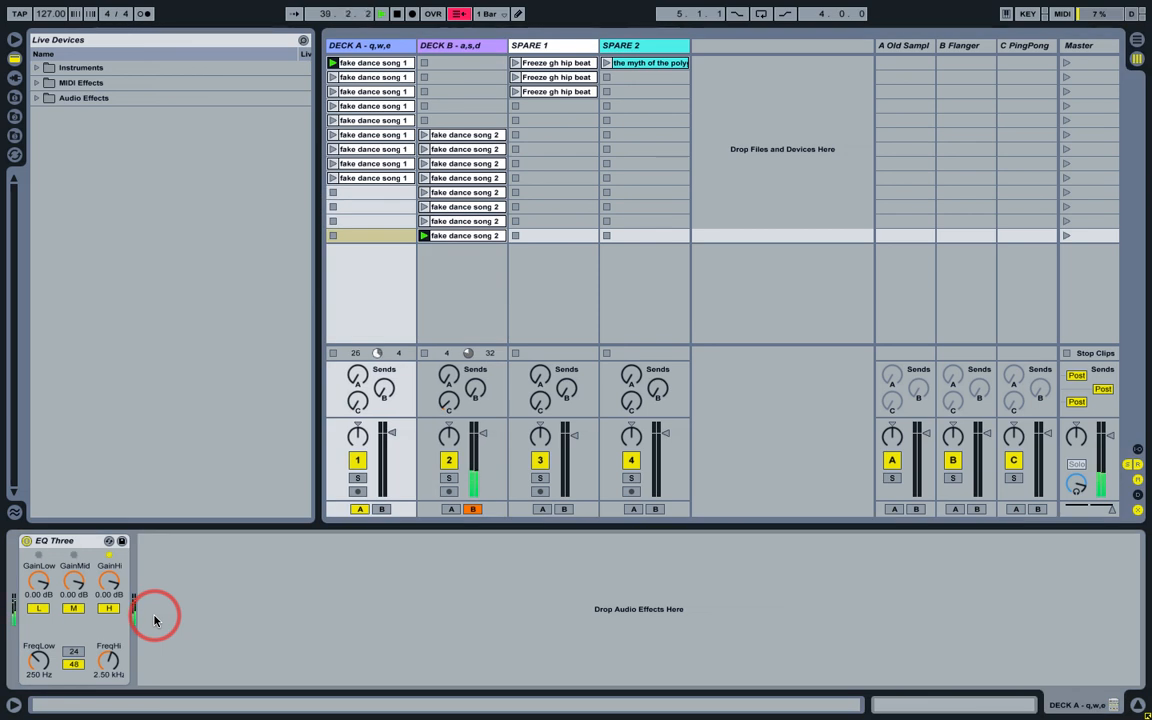
key(w)
key(e)
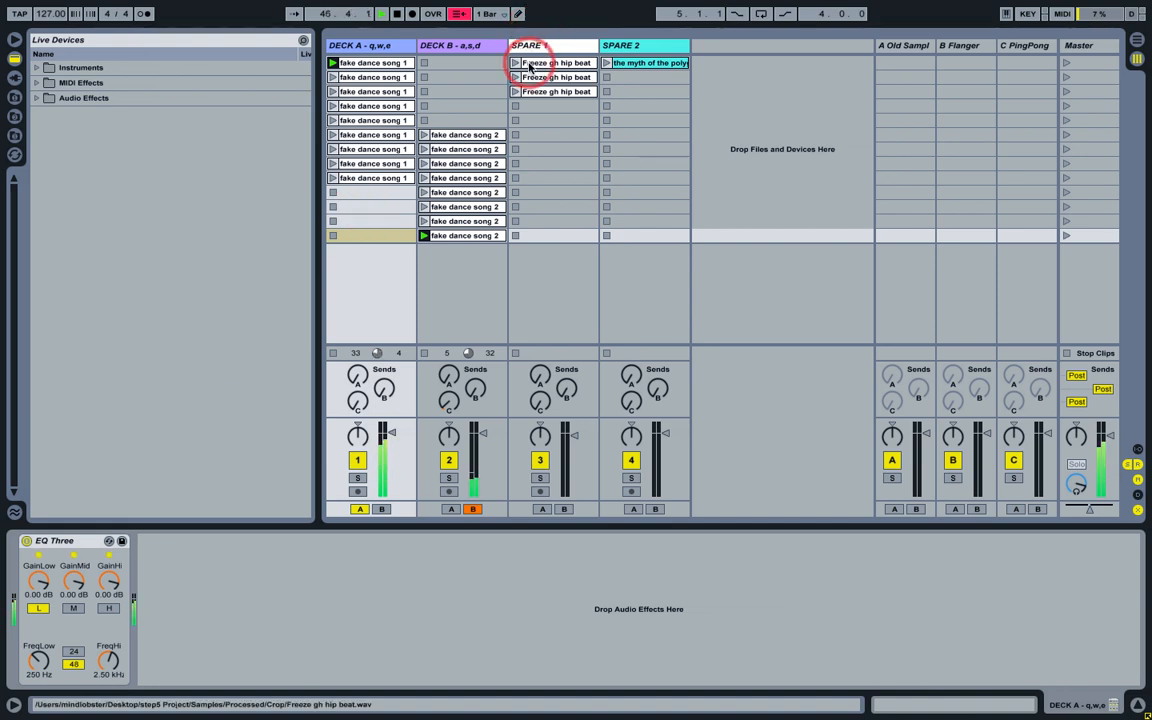
Launch the first Freeze gh hip beat clip on SPARE 1 and lower that track's volume slightly.
click(542, 63)
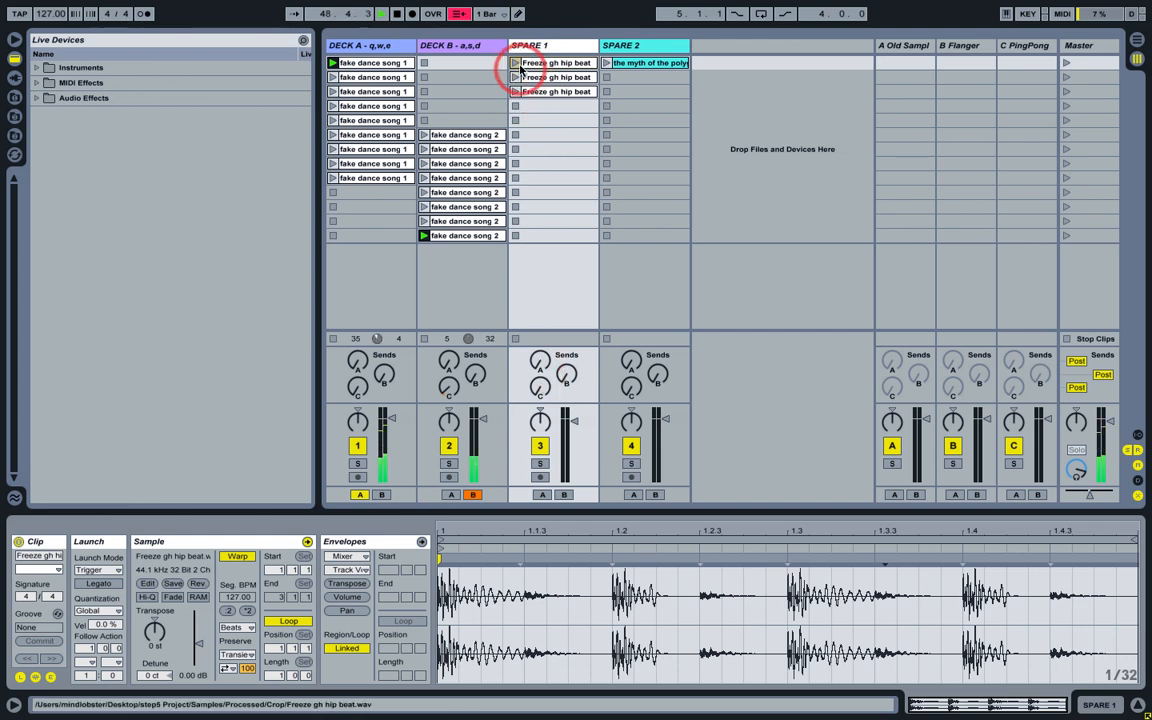
click(516, 63)
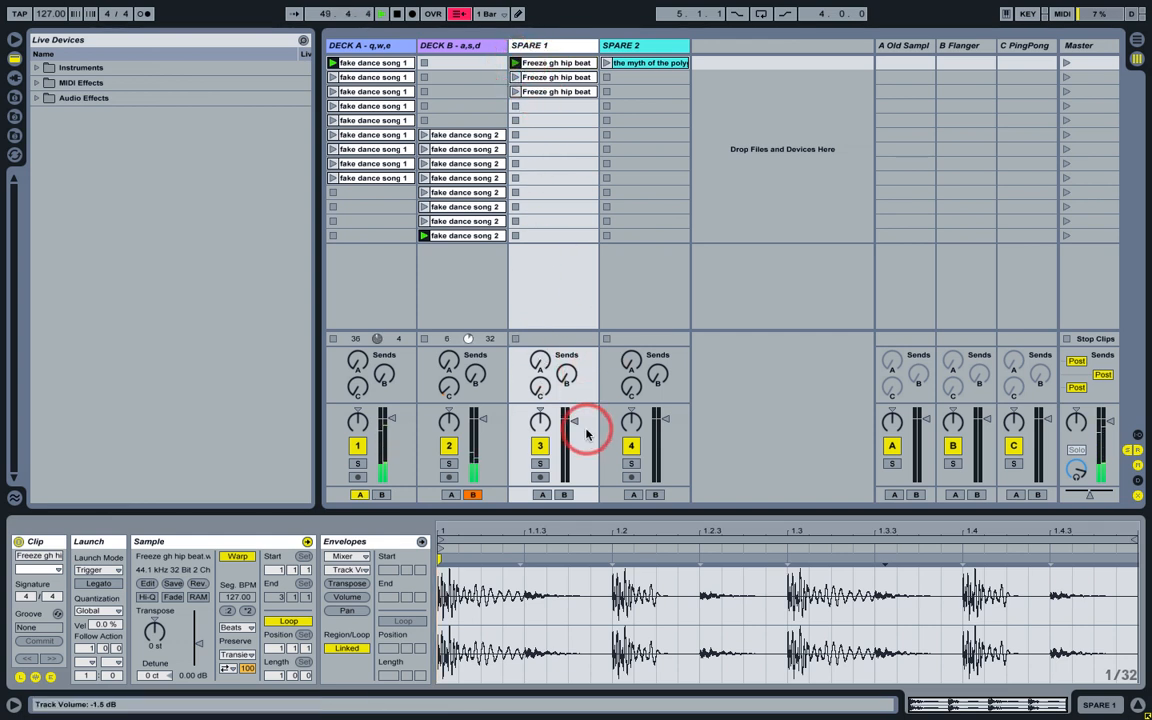
drag(577, 427, 576, 428)
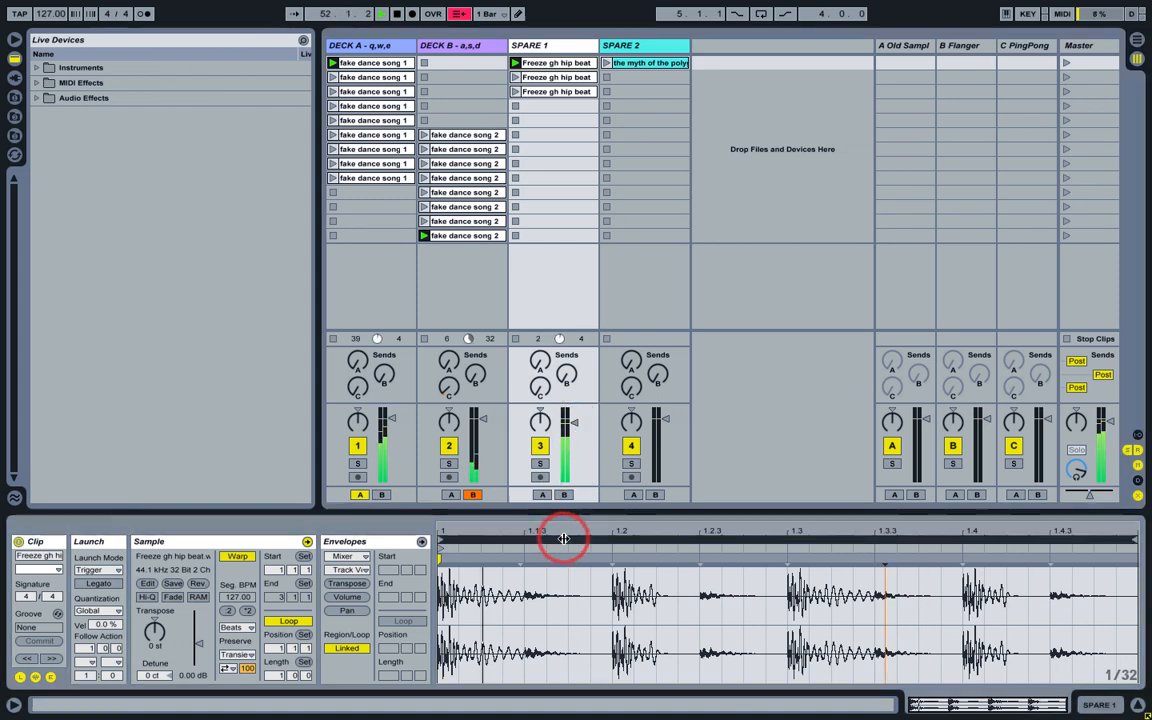
Shorten the playing SPARE 1 clip's loop to 0.0.2 and restore it to its full one-bar length.
key(ctrl+Down)
key(ctrl+Down)
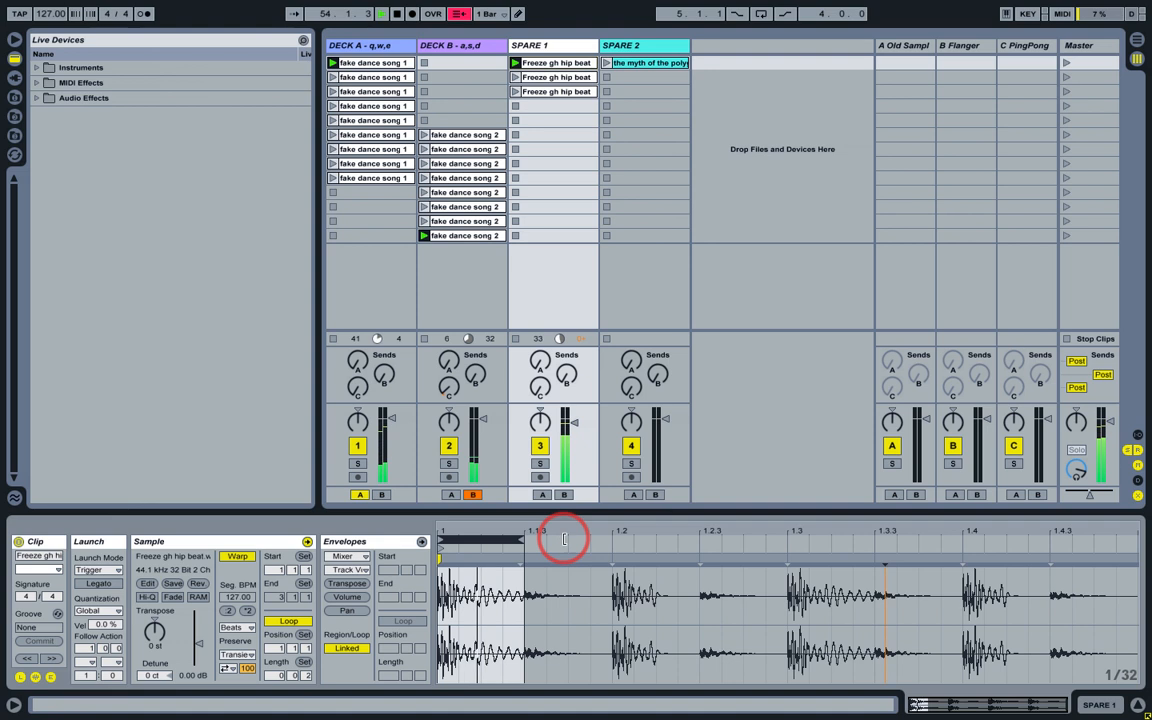
key(ctrl+Up)
key(ctrl+Up)
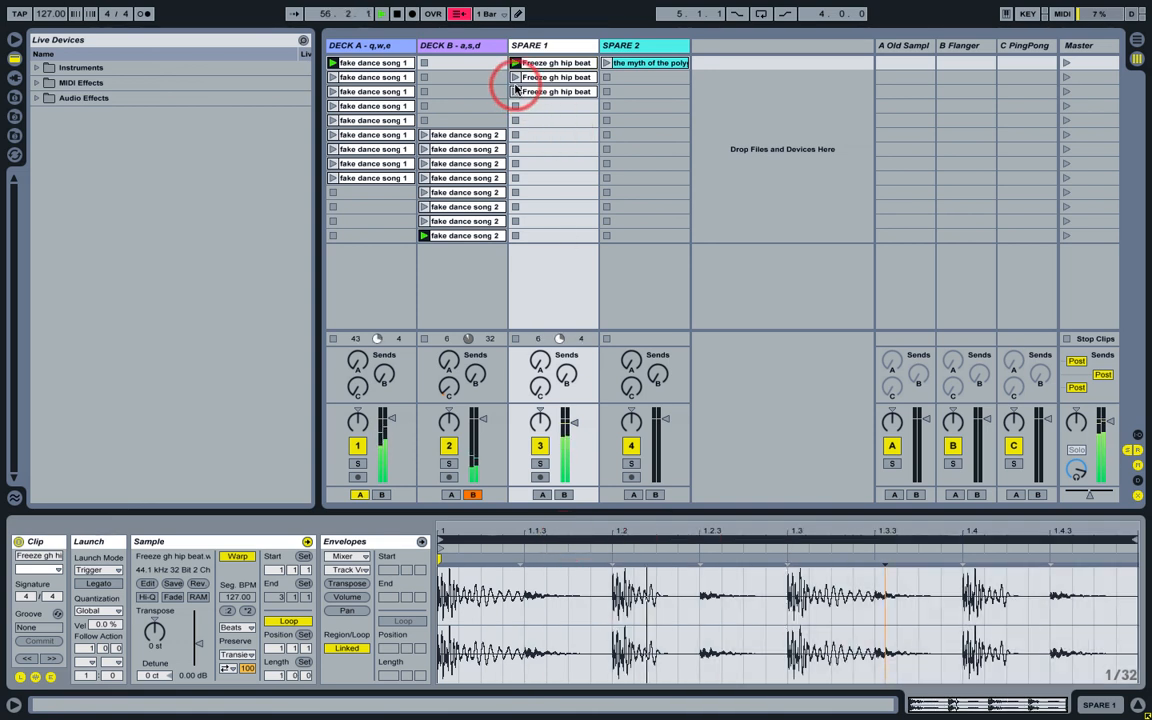
Launch SPARE 1's second and third clips in turn, and raise SPARE 1's B Flanger send and DECK B's A Old Sampler send.
click(516, 77)
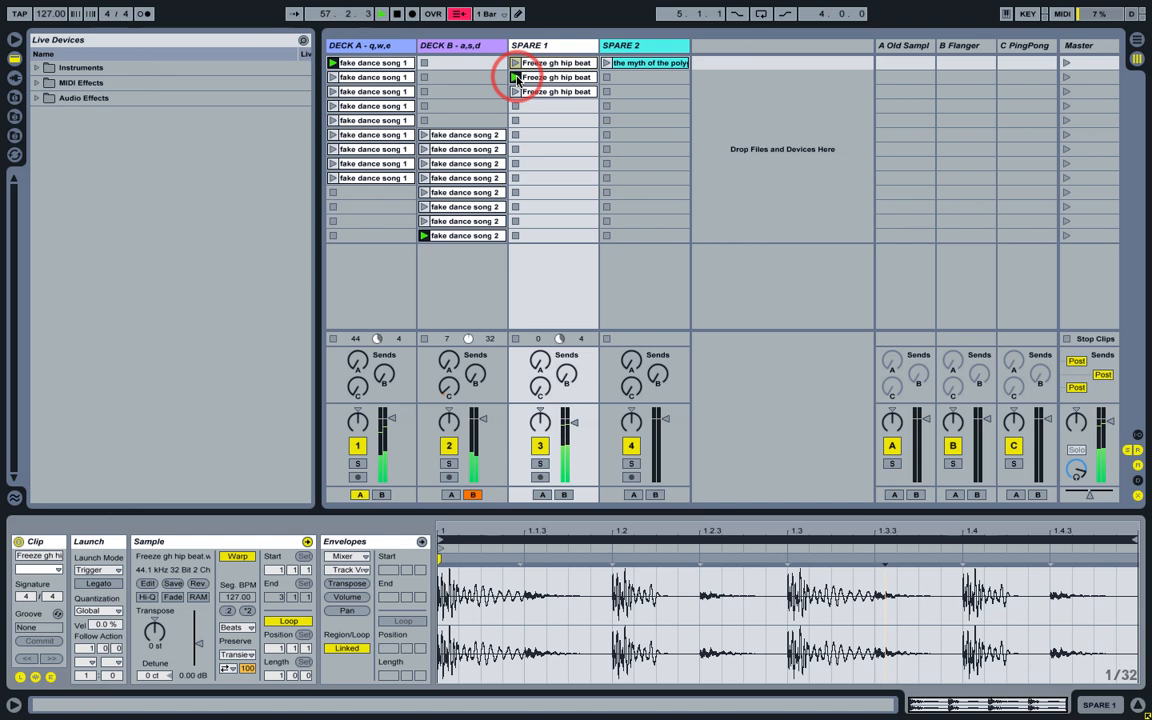
click(515, 91)
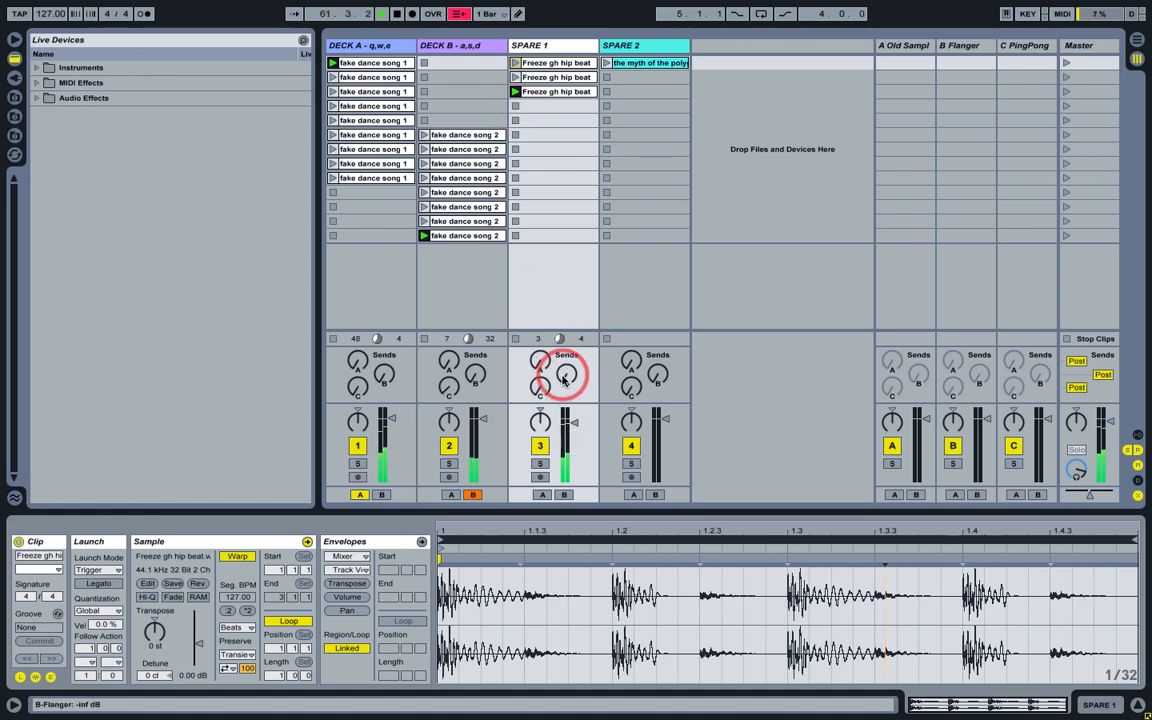
mouse_move(566, 377)
mouse_down()
mouse_move(566, 358)
mouse_move(562, 373)
mouse_up()
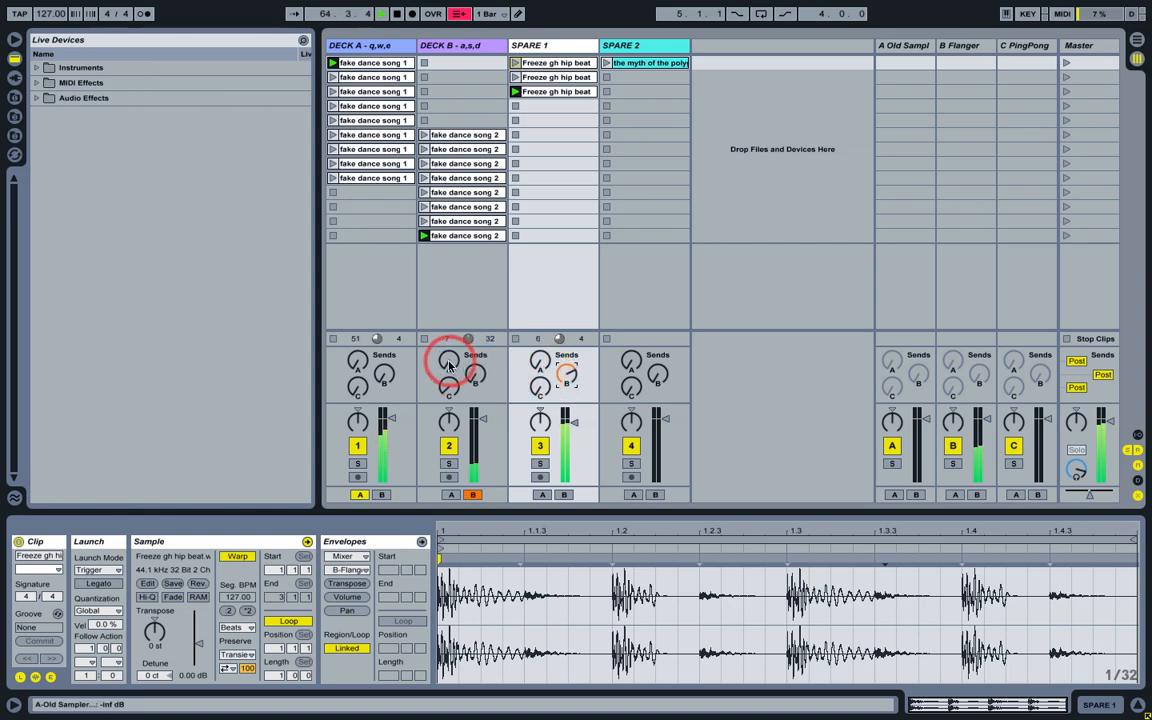
drag(450, 369, 449, 365)
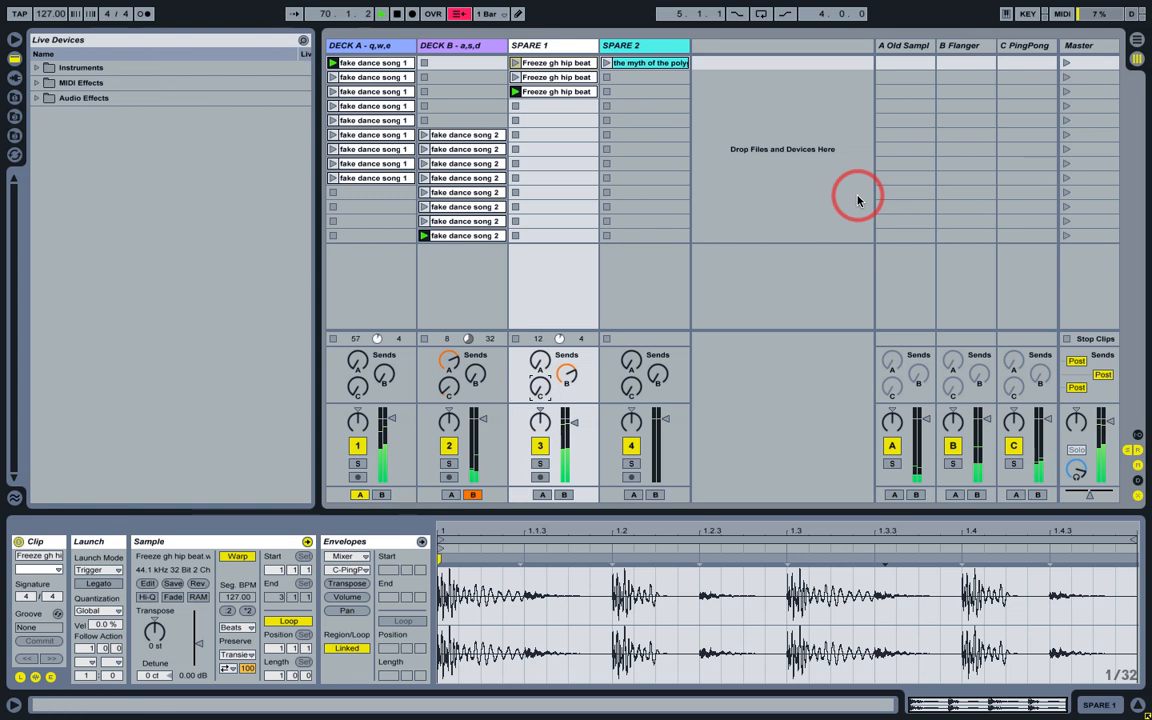
Show the Master track's effects and switch Beat Repeat on and off, followed by Notch Step on and off.
click(1083, 46)
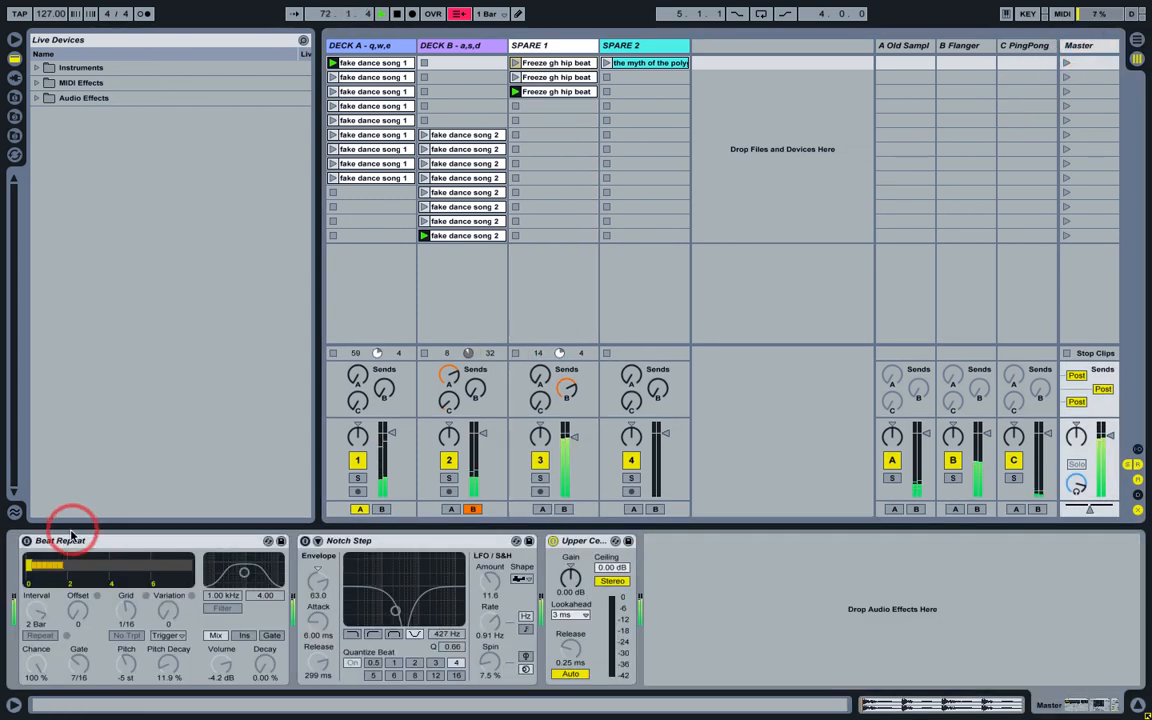
key(z)
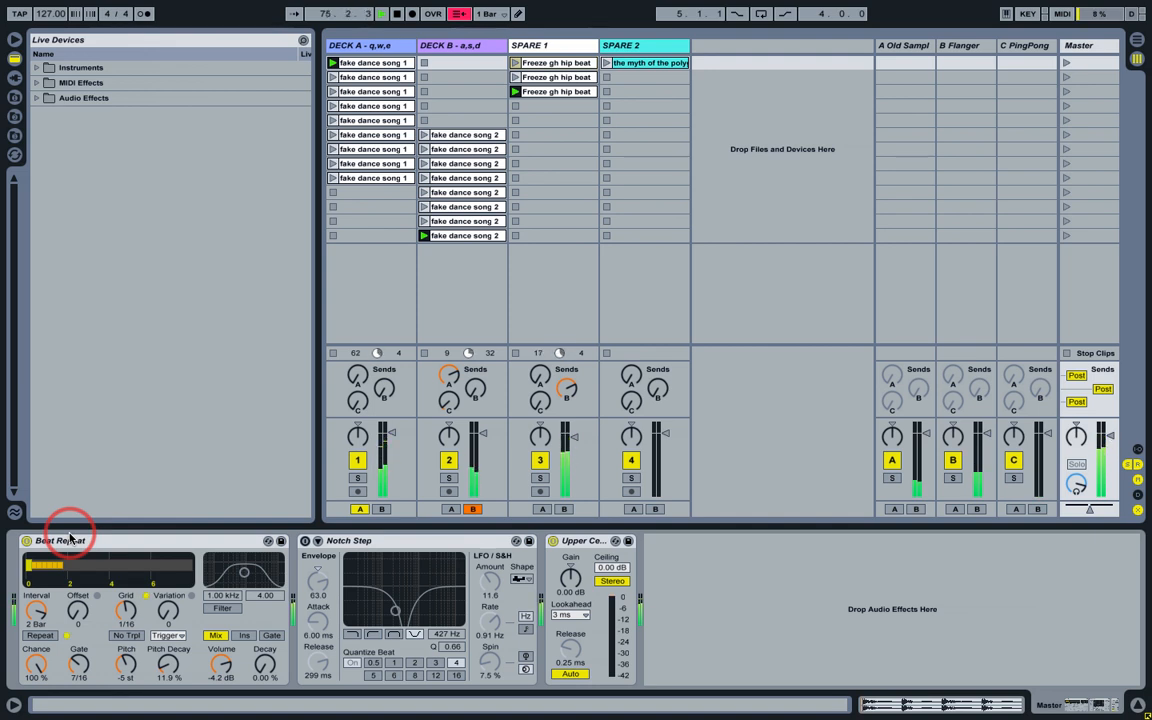
key(z)
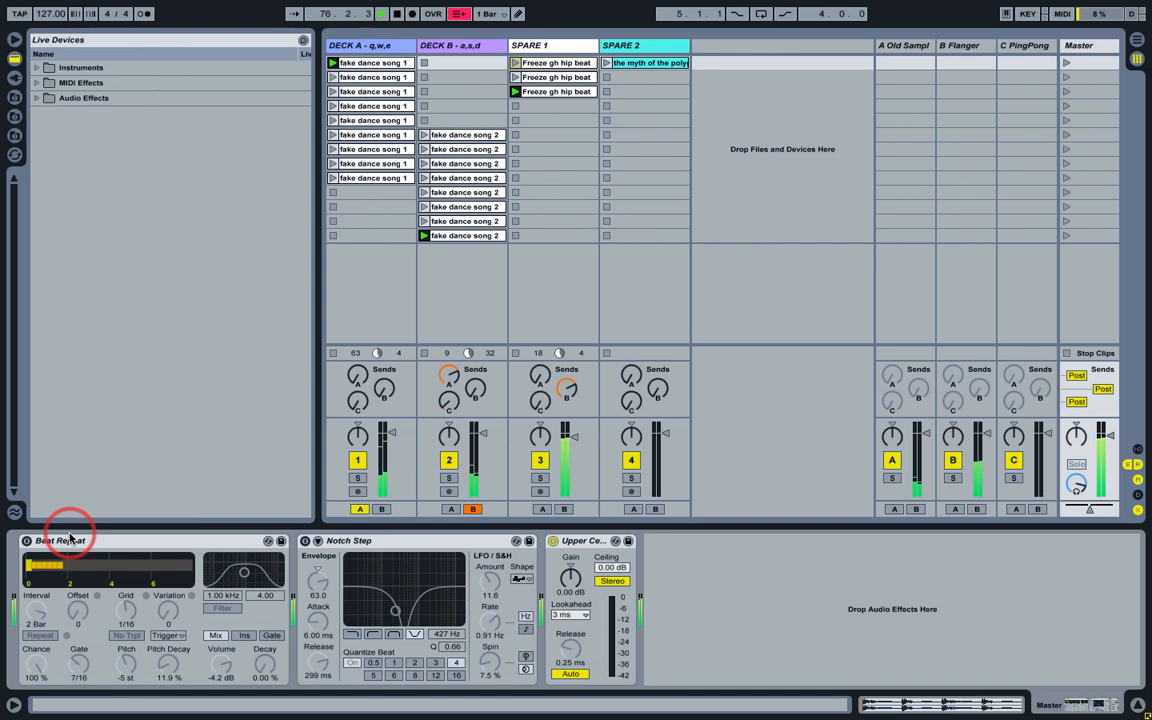
key(x)
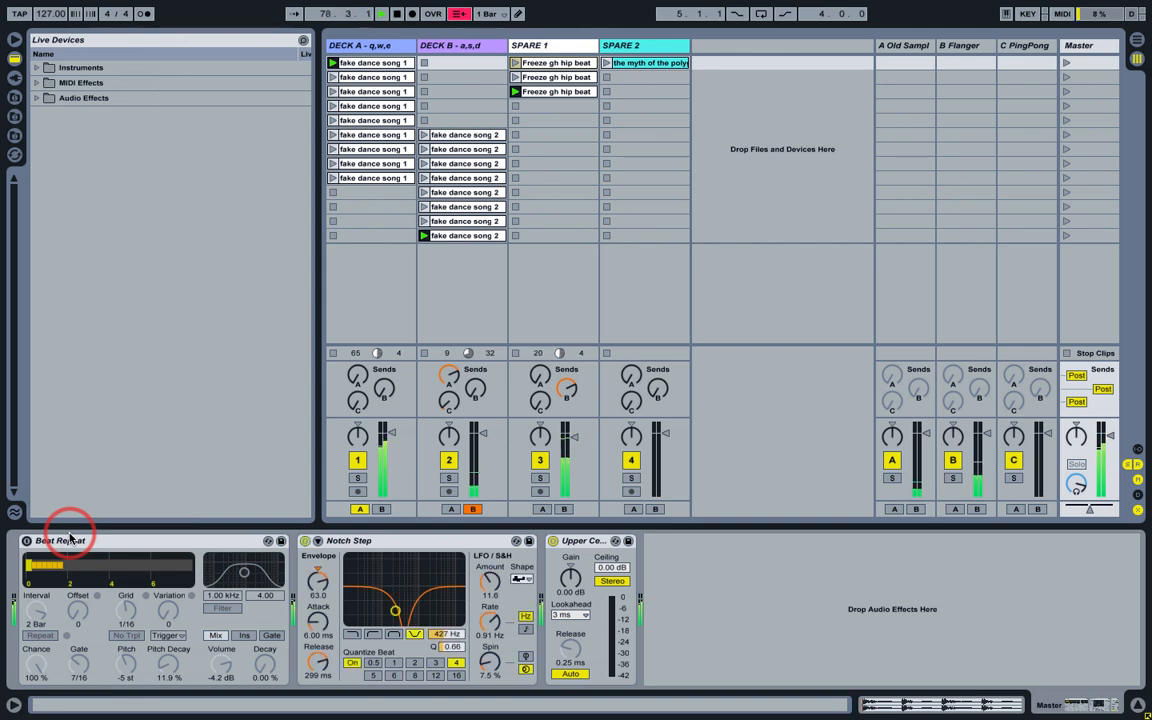
key(x)
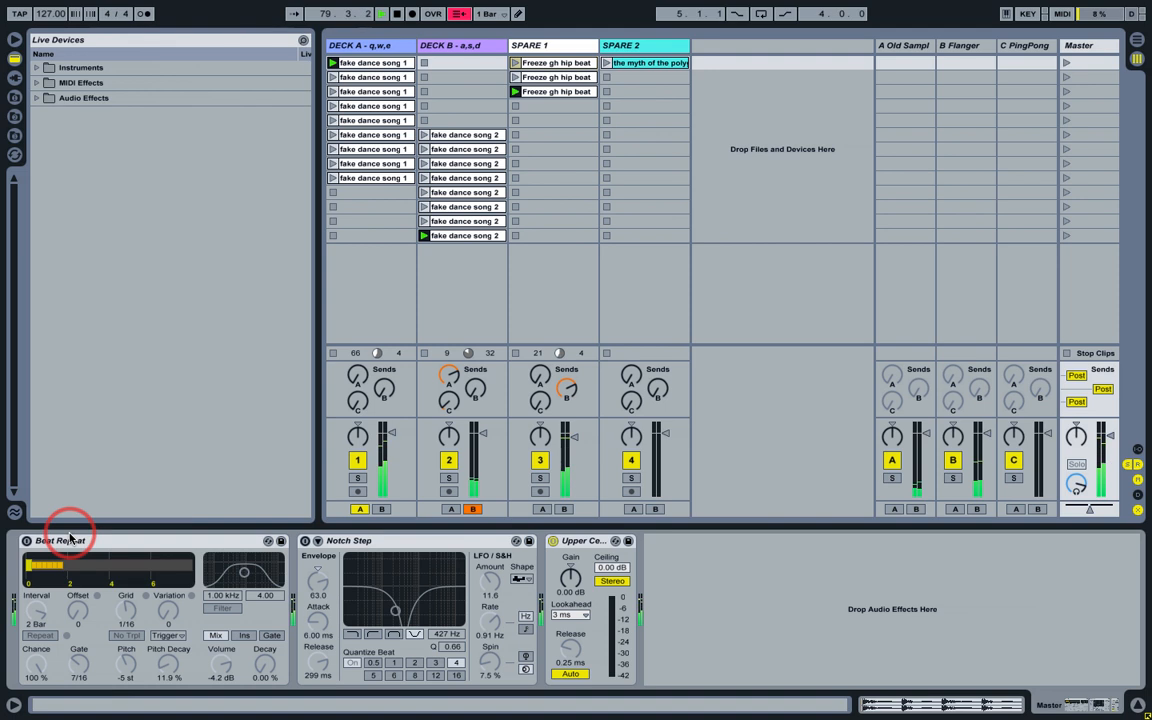